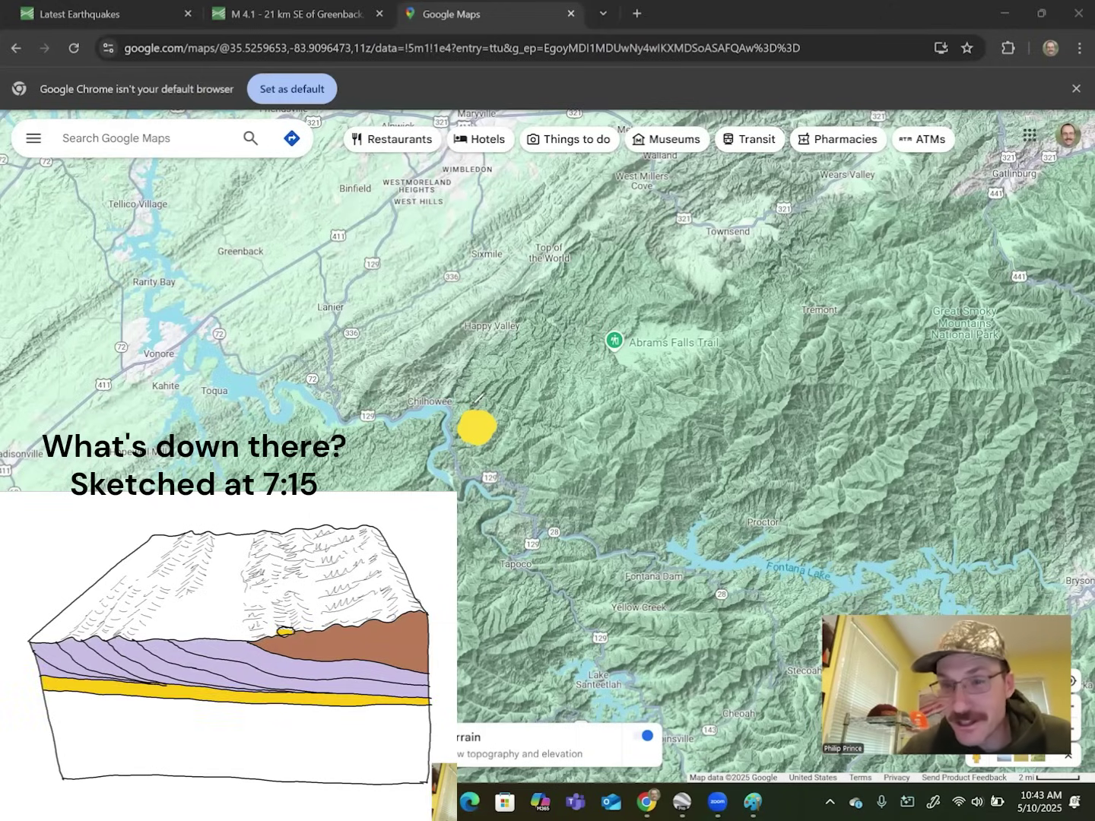
# Step: Mark Gatlinburg on the terrain map with an asterisk
pyautogui.moveTo(1020, 177); pyautogui.dragTo(1003, 159)
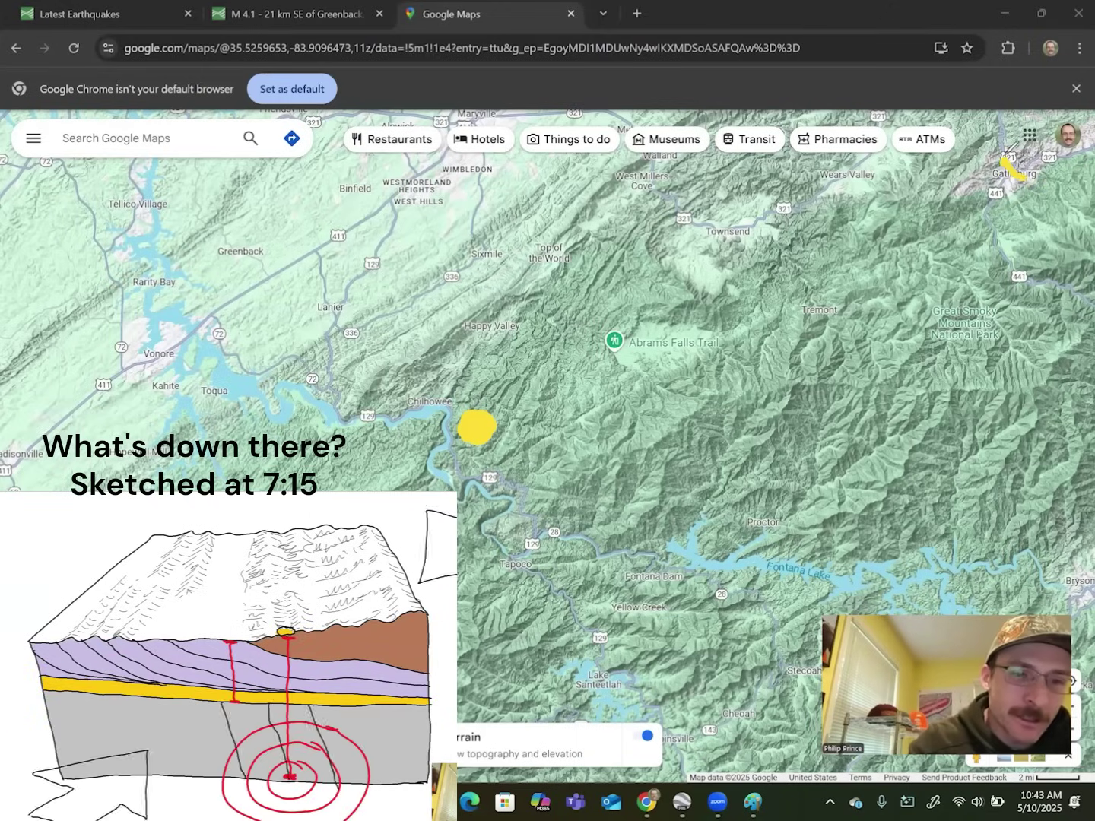
pyautogui.moveTo(1003, 158)
pyautogui.mouseDown()
pyautogui.moveTo(1027, 184)
pyautogui.moveTo(1006, 185)
pyautogui.mouseUp()
pyautogui.moveTo(994, 171)
pyautogui.mouseDown()
pyautogui.moveTo(1027, 167)
pyautogui.moveTo(1013, 179)
pyautogui.mouseUp()
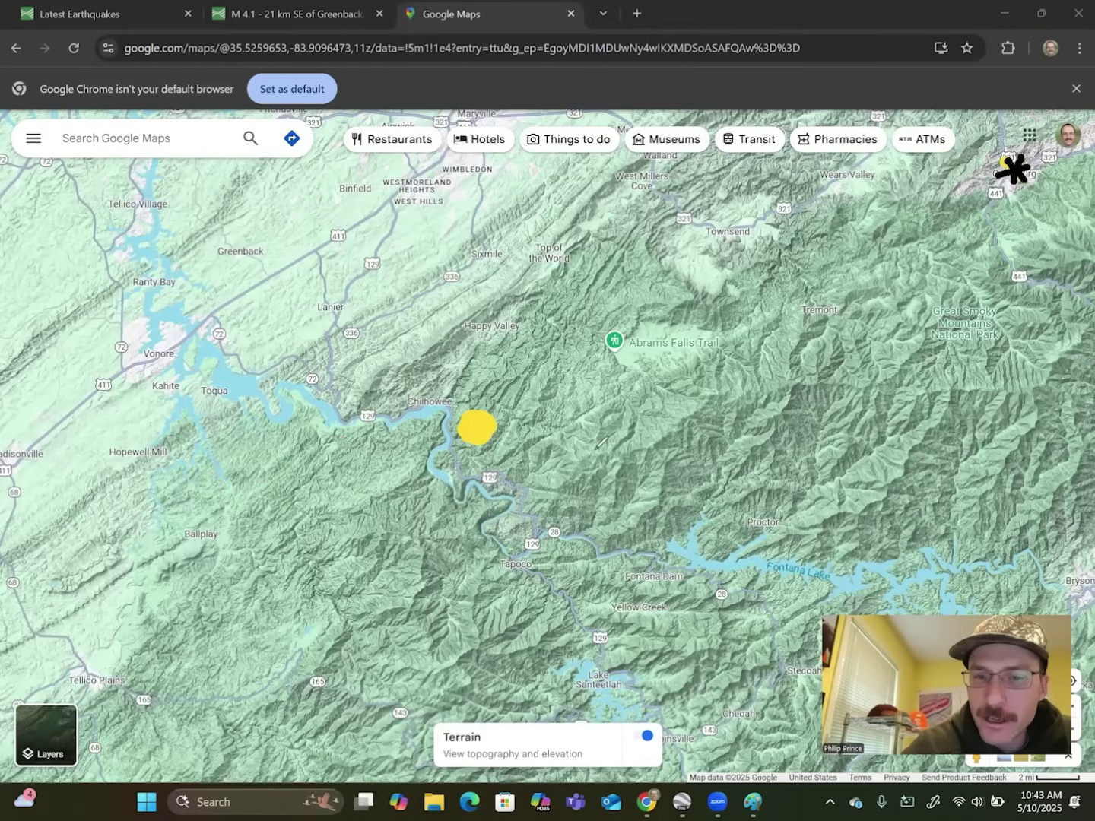
# Step: Draw a black line east across the park, a dash at Fontana Dam, and an arrow toward Abrams Falls Trail
pyautogui.moveTo(606, 454)
pyautogui.mouseDown()
pyautogui.moveTo(732, 394)
pyautogui.moveTo(807, 380)
pyautogui.moveTo(1011, 393)
pyautogui.moveTo(1088, 329)
pyautogui.moveTo(1083, 291)
pyautogui.mouseUp()
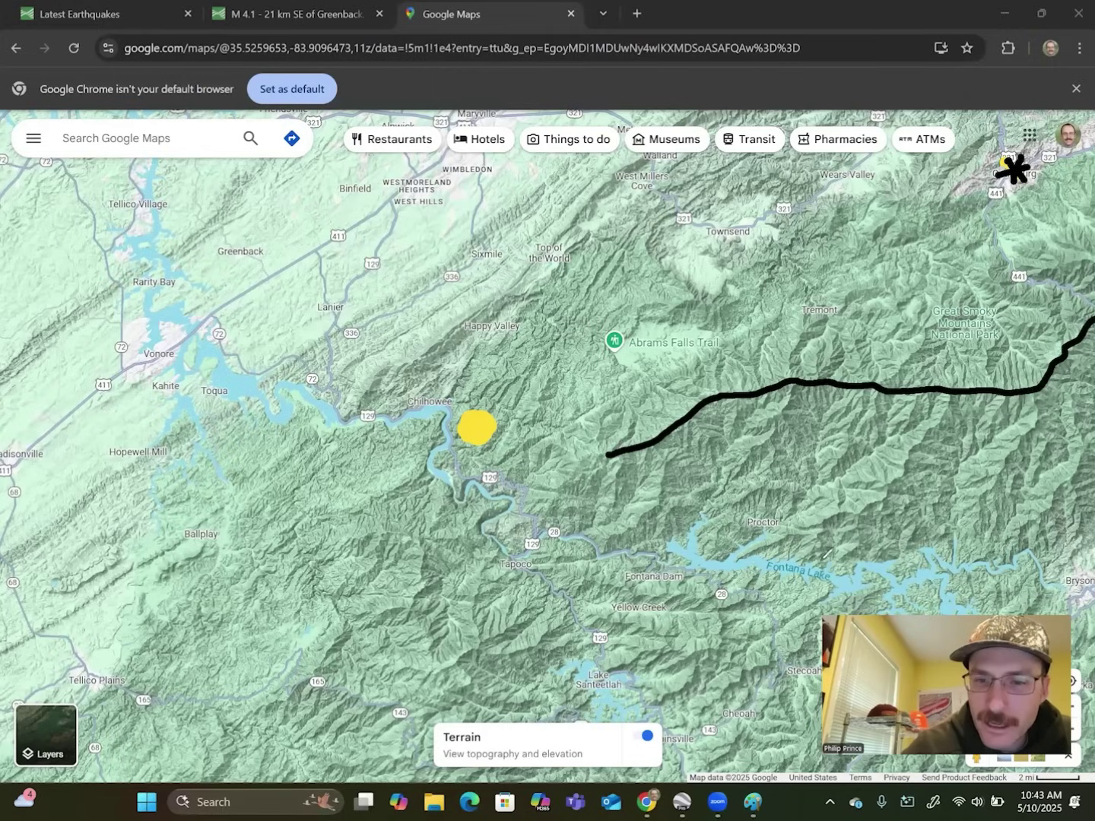
pyautogui.moveTo(659, 549); pyautogui.dragTo(682, 550)
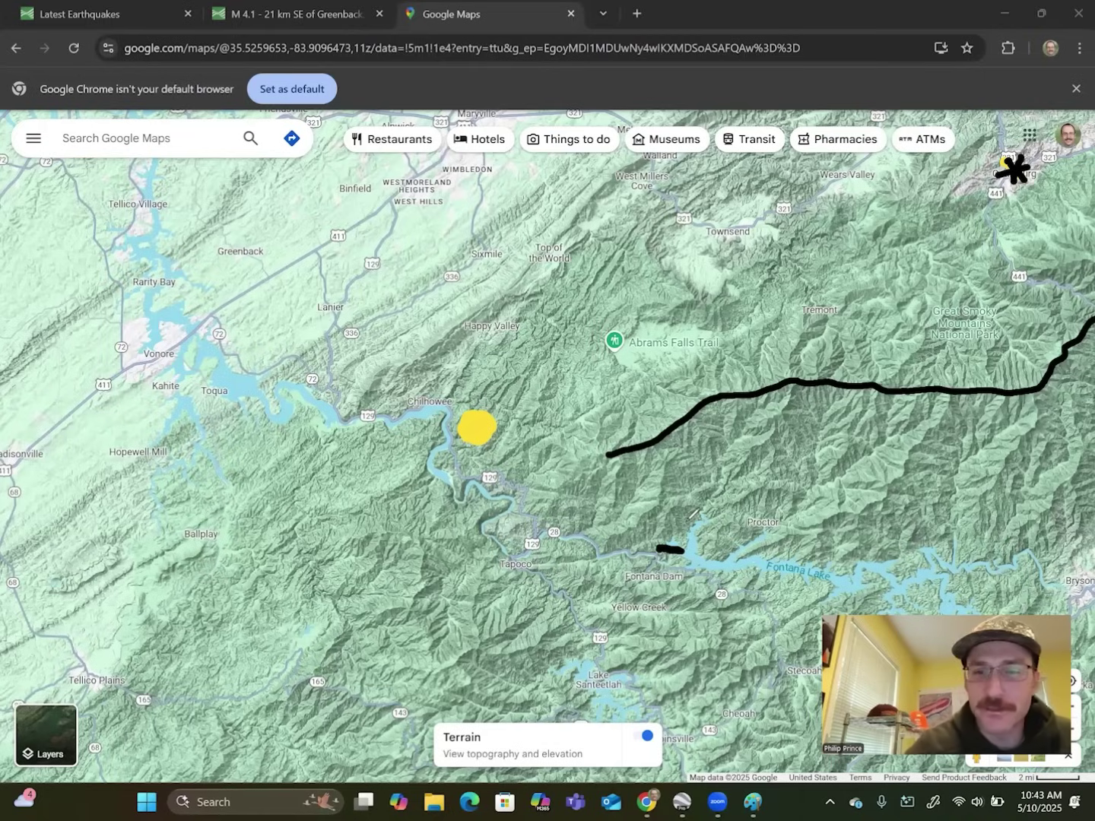
pyautogui.moveTo(763, 283)
pyautogui.mouseDown()
pyautogui.moveTo(707, 323)
pyautogui.moveTo(726, 293)
pyautogui.moveTo(741, 326)
pyautogui.mouseUp()
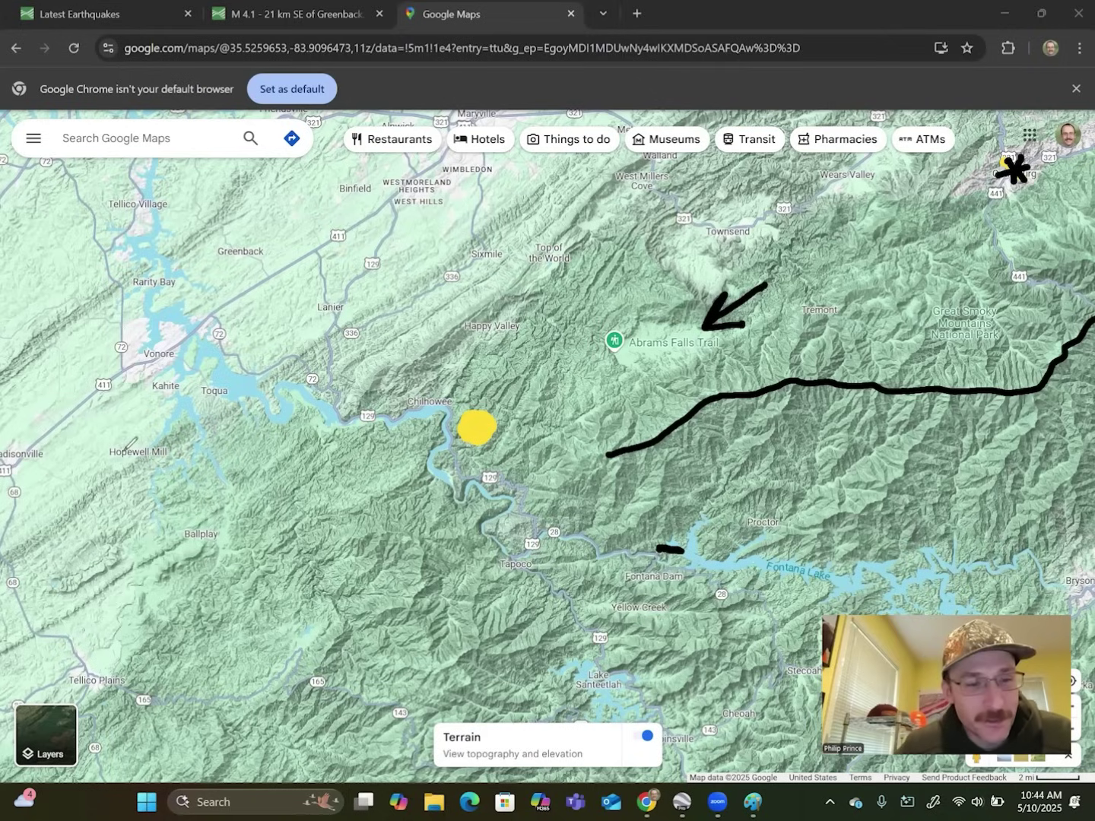
# Step: Erase every hand-drawn mark from the Google Maps terrain view with Escape
pyautogui.press('Escape')
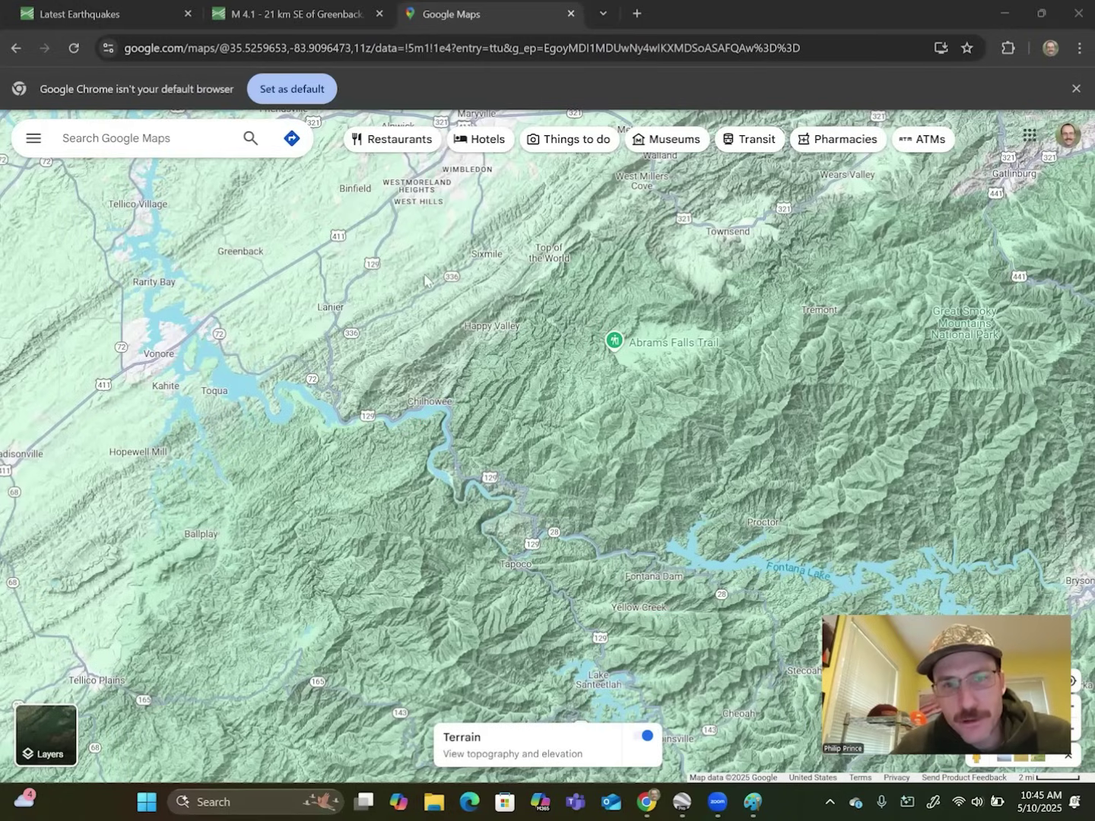
# Step: Switch to the USGS M 4.1 Greenback, Tennessee event tab and scroll back to the top
pyautogui.click(316, 12)
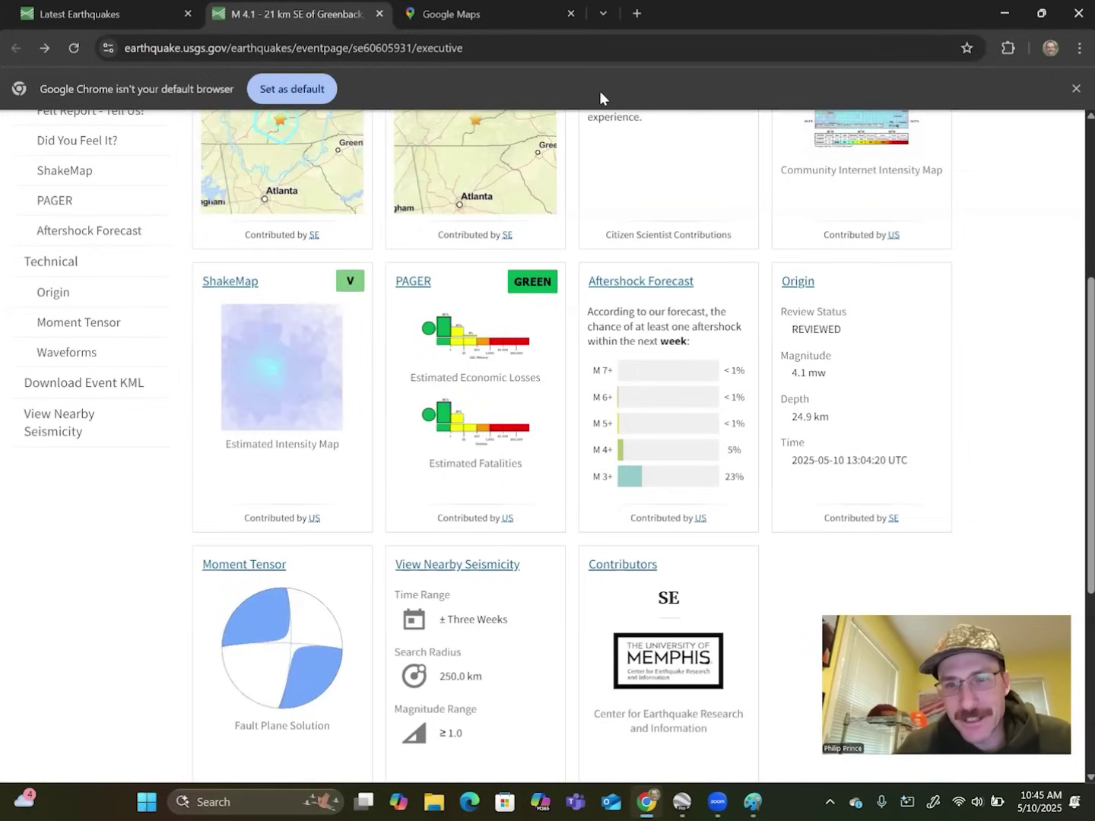
pyautogui.moveTo(1072, 321); pyautogui.dragTo(1071, 131)
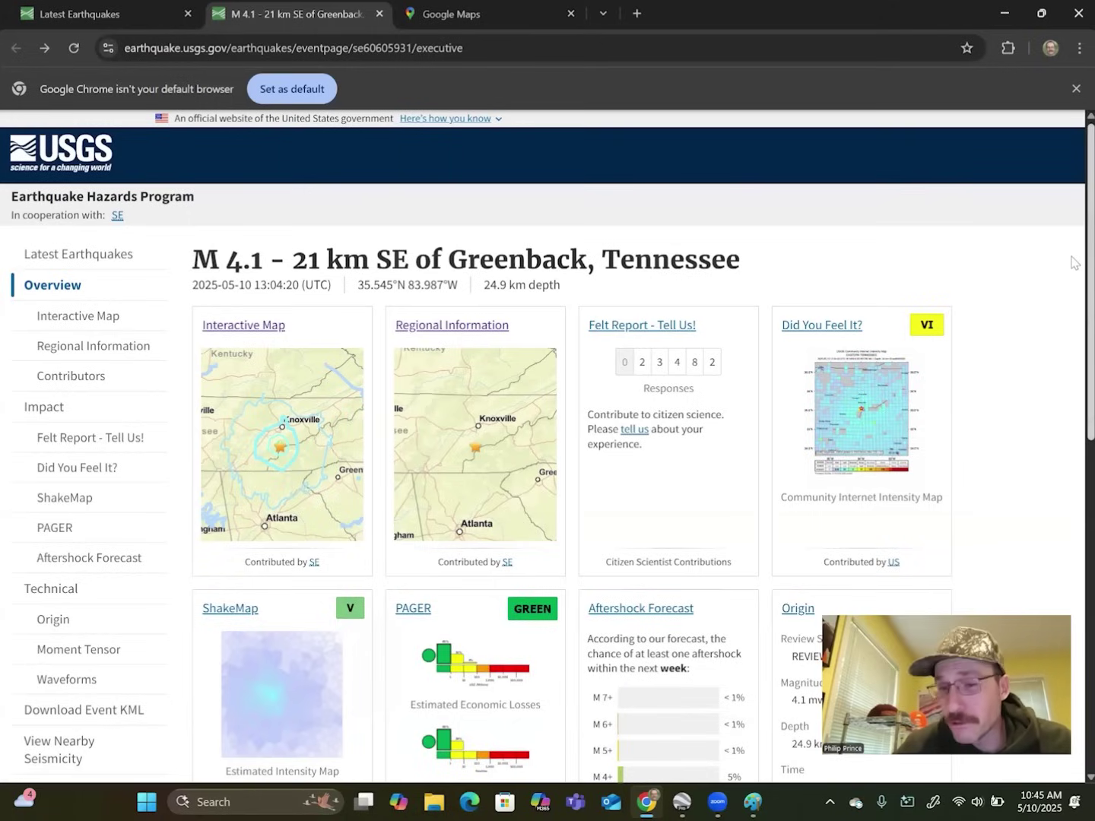
# Step: Scroll to the Moment Tensor card, mark it, and draw two opposing arrows across the beachball
pyautogui.scroll(-1, 1072, 272)
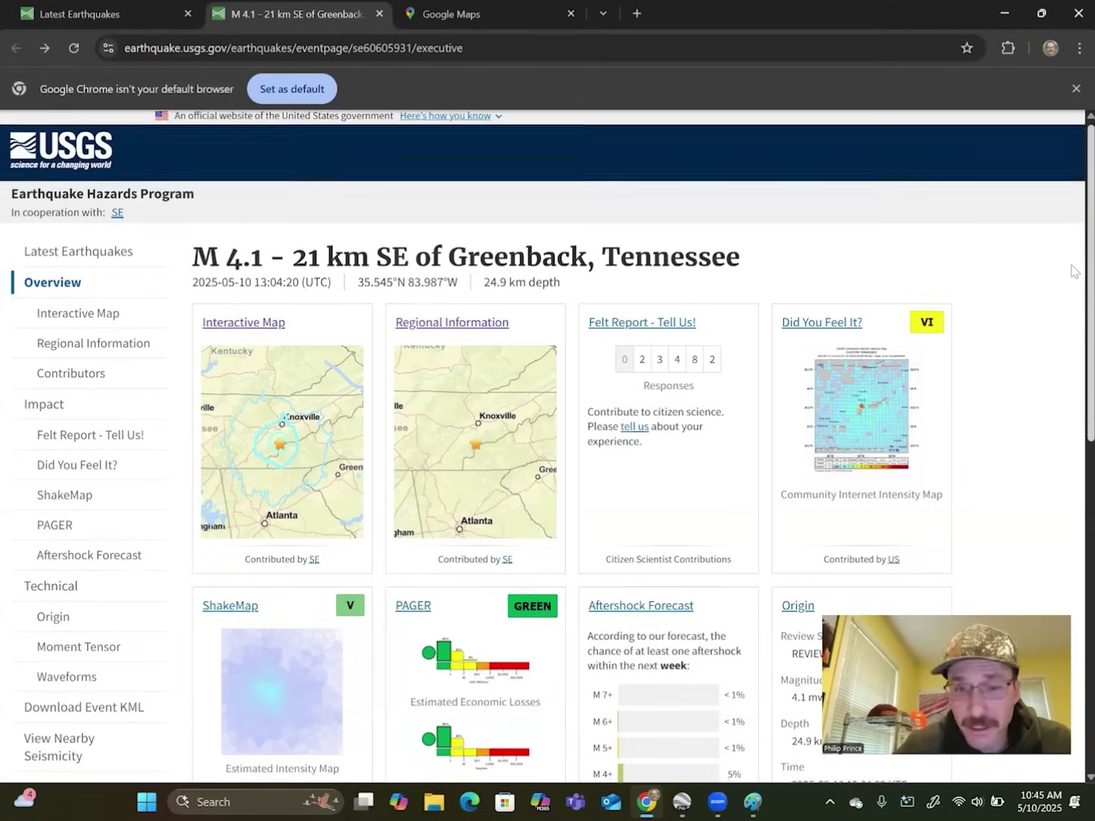
pyautogui.scroll(-7, 1072, 272)
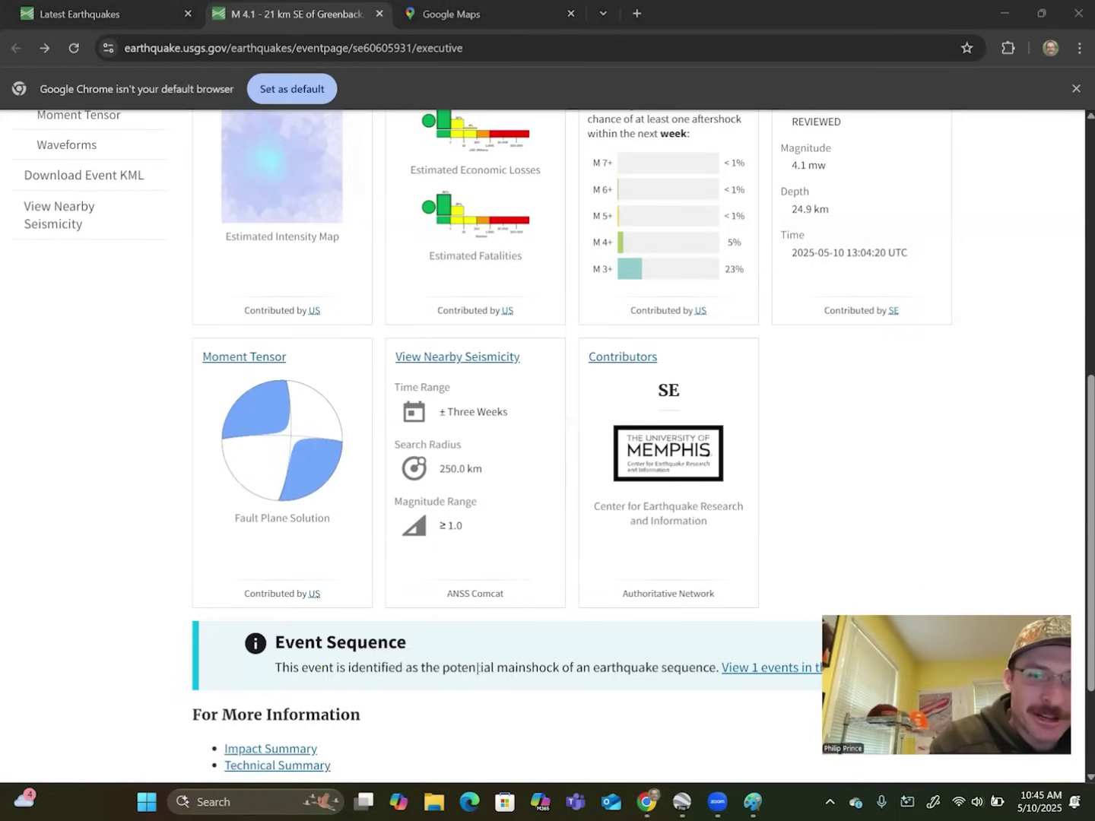
pyautogui.moveTo(326, 312)
pyautogui.mouseDown()
pyautogui.moveTo(437, 471)
pyautogui.moveTo(251, 311)
pyautogui.mouseUp()
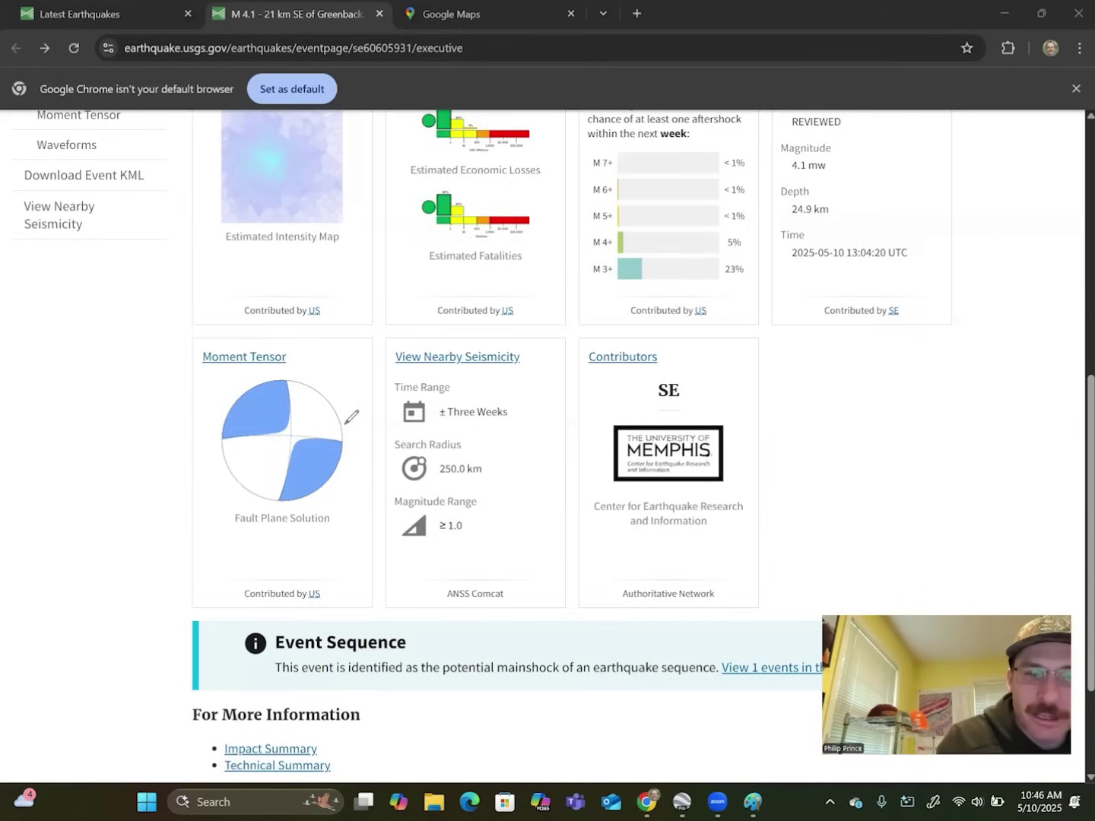
pyautogui.moveTo(397, 421)
pyautogui.mouseDown()
pyautogui.moveTo(330, 422)
pyautogui.moveTo(339, 403)
pyautogui.mouseUp()
pyautogui.moveTo(176, 460)
pyautogui.mouseDown()
pyautogui.moveTo(282, 461)
pyautogui.moveTo(245, 484)
pyautogui.mouseUp()
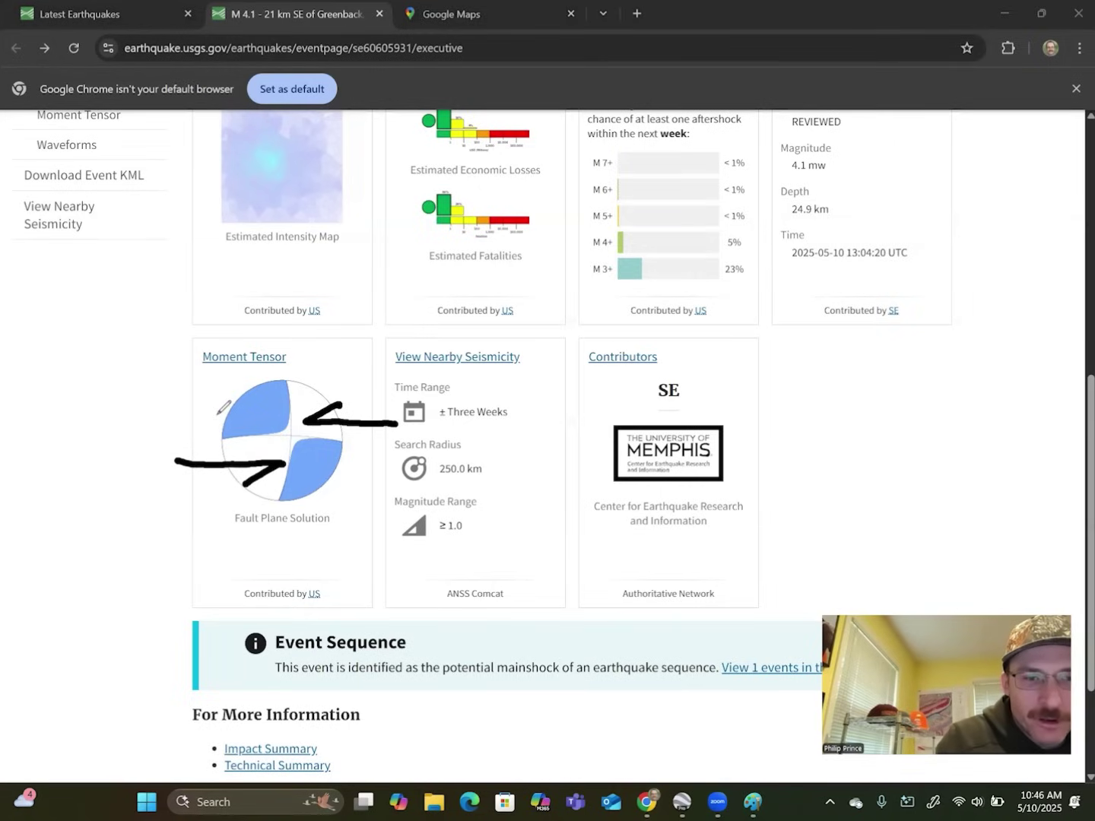
# Step: Draw a red fault line across the beachball, then erase all annotations
pyautogui.moveTo(426, 450); pyautogui.dragTo(102, 429)
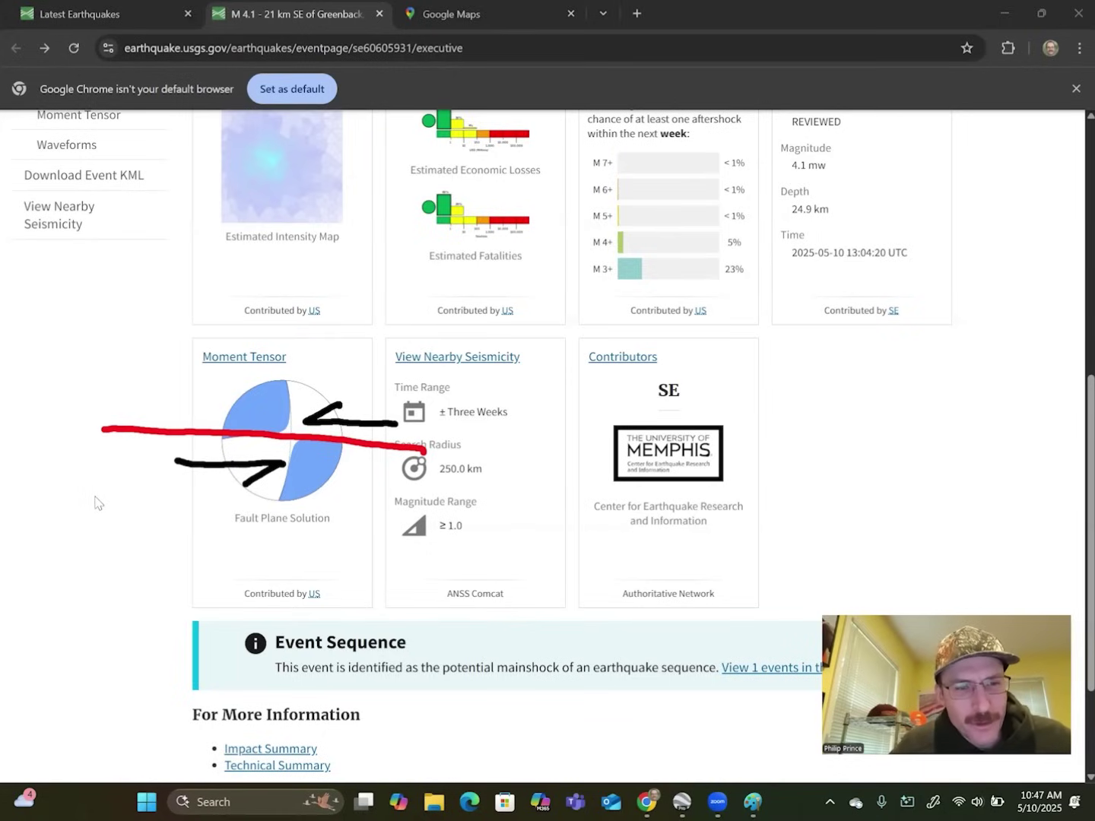
pyautogui.press('e')
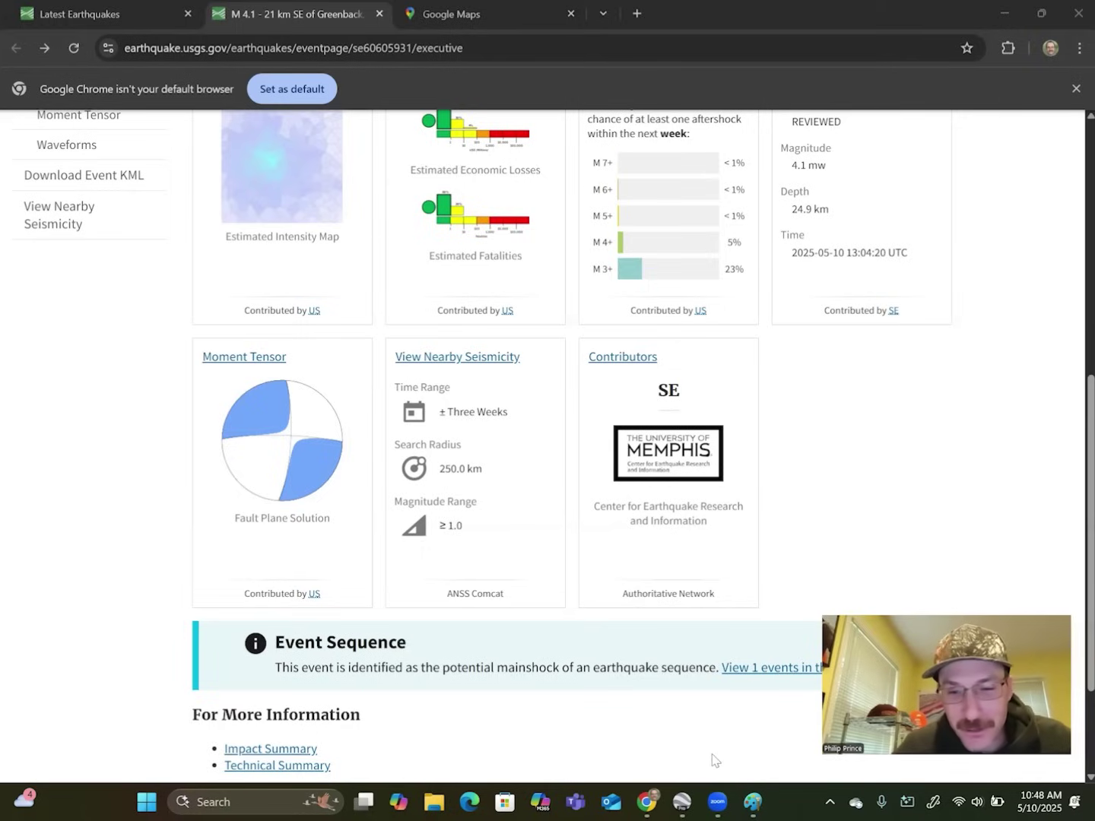
# Step: In Google Earth Pro, fade the Tennessee geologic overlay to fully transparent
pyautogui.click(681, 802)
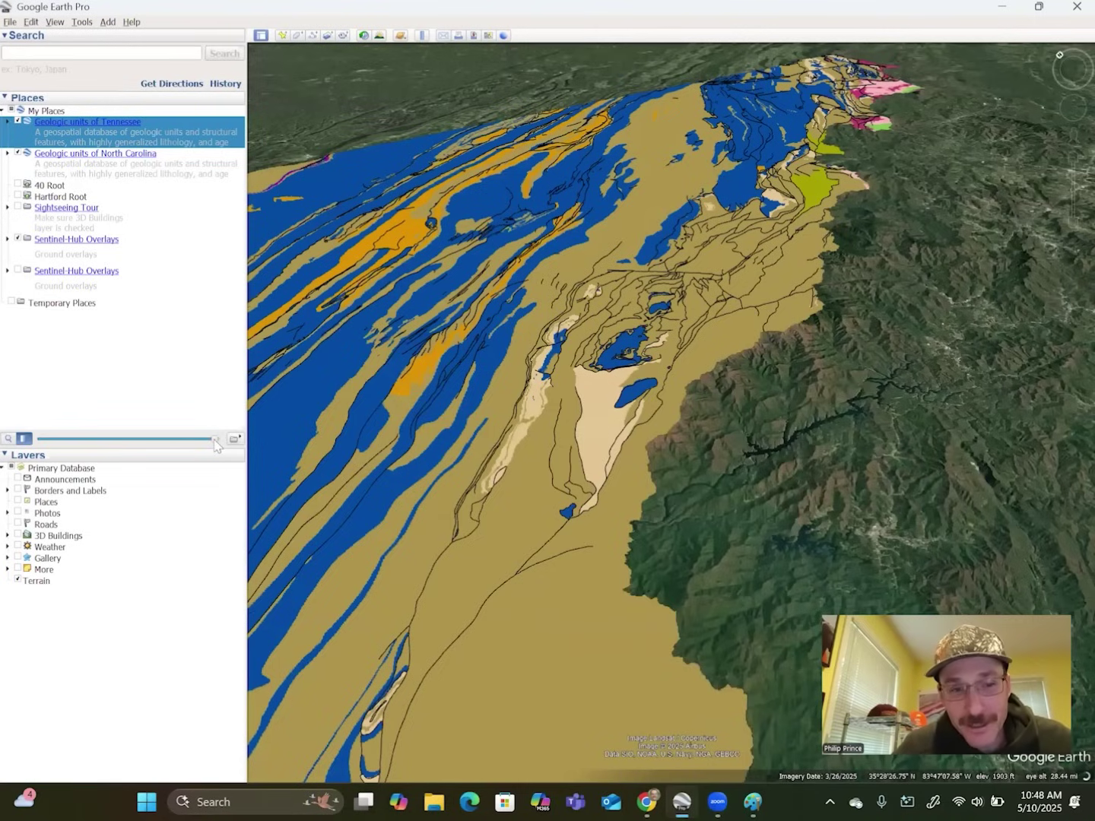
pyautogui.moveTo(215, 441); pyautogui.dragTo(112, 440)
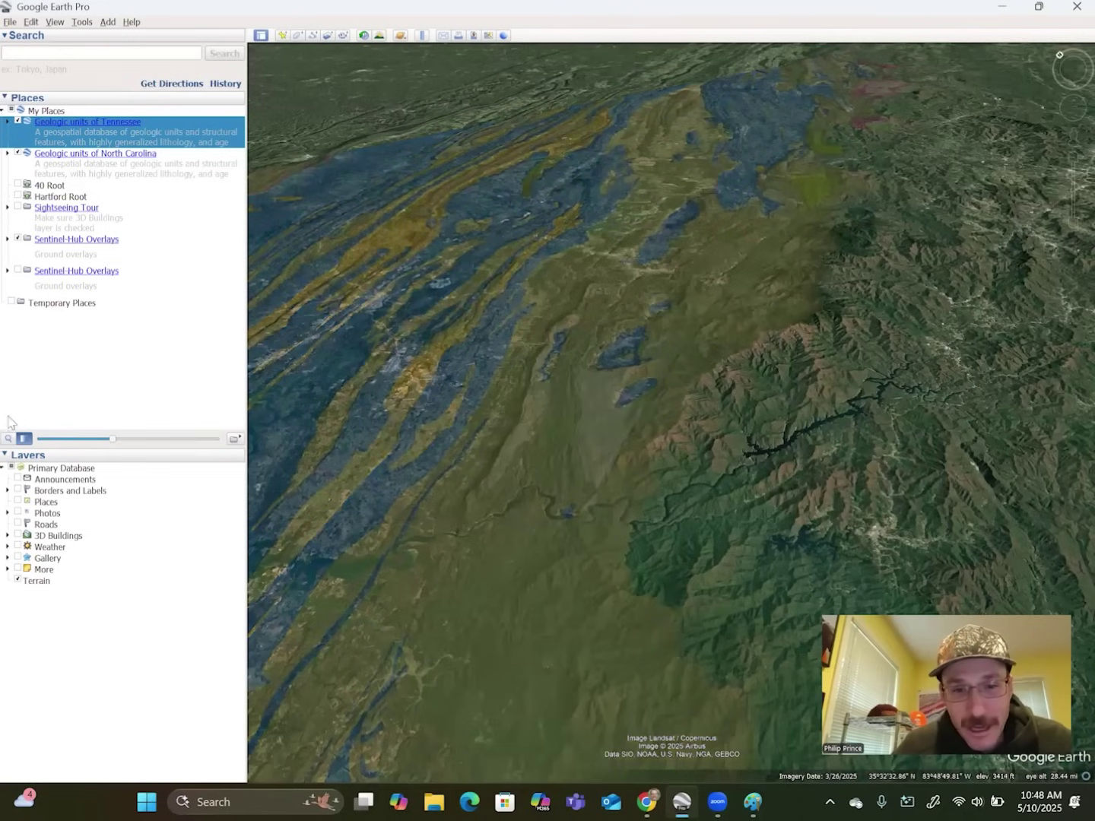
pyautogui.moveTo(3, 423); pyautogui.dragTo(0, 424)
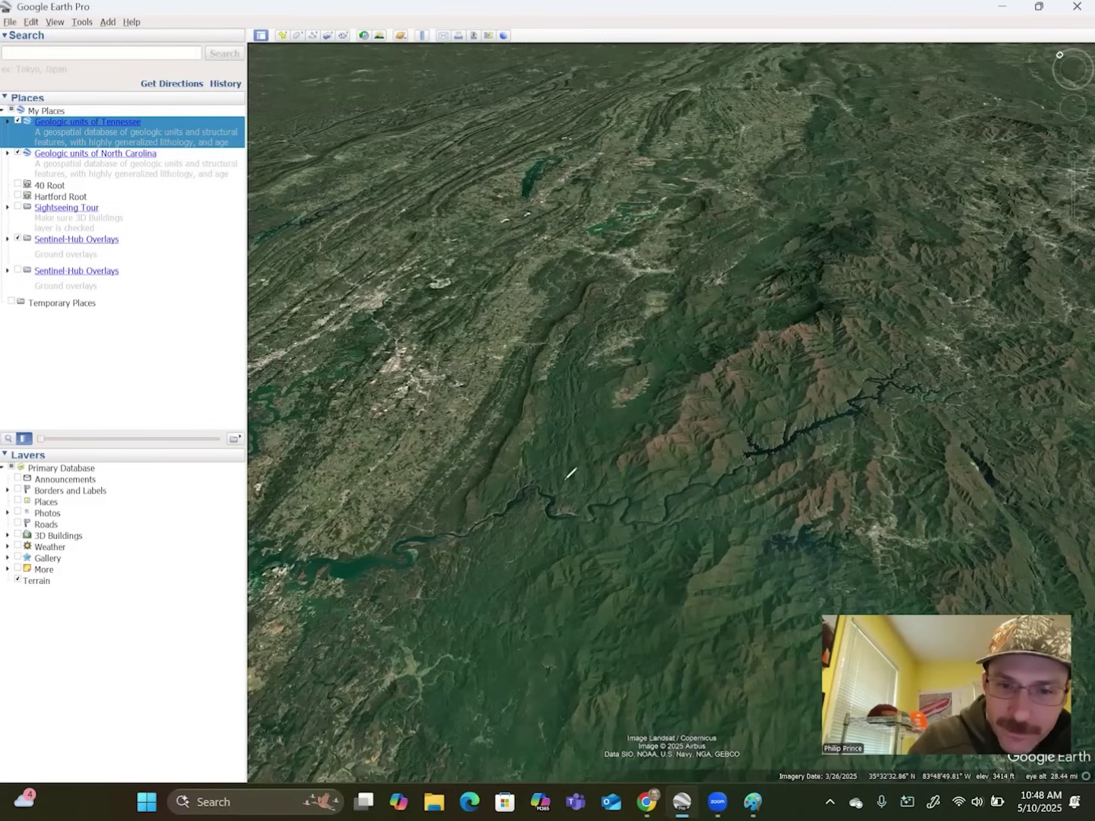
# Step: Mark the earthquake location with a yellow dot, and undo a yellow outline around the peaks
pyautogui.click(562, 477)
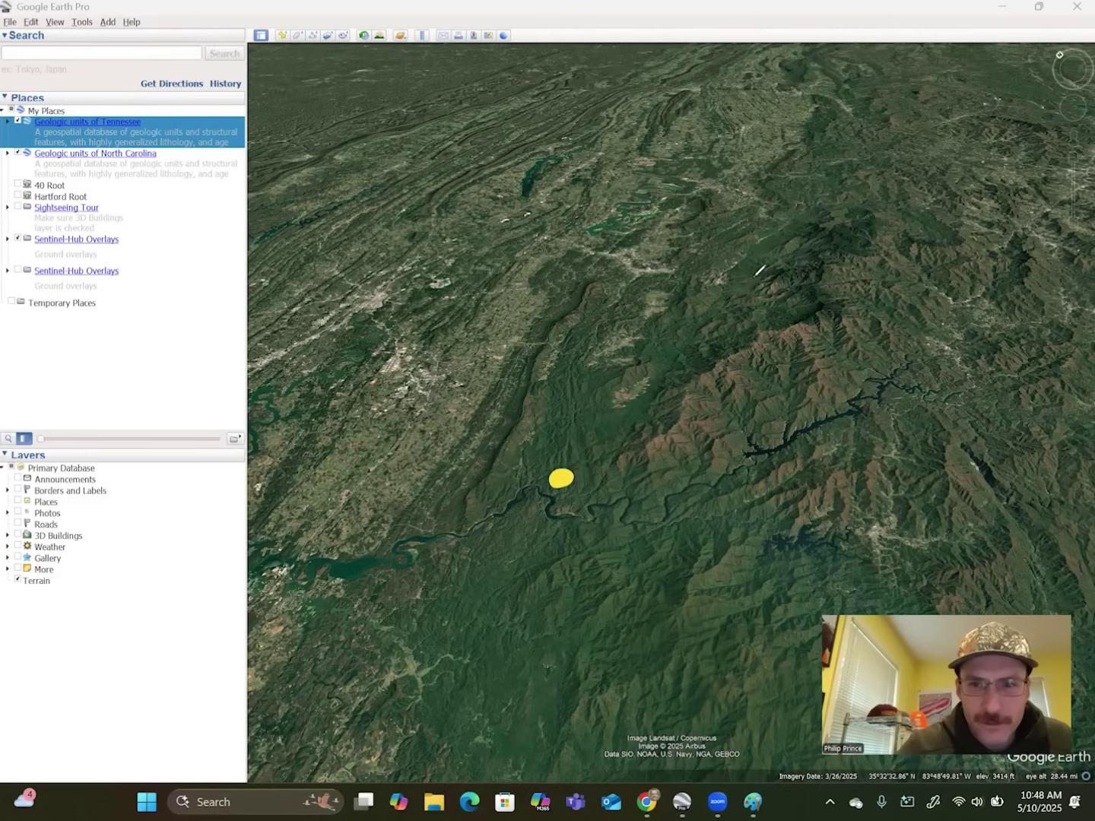
pyautogui.moveTo(751, 279)
pyautogui.mouseDown()
pyautogui.moveTo(882, 216)
pyautogui.moveTo(770, 439)
pyautogui.moveTo(640, 403)
pyautogui.moveTo(758, 257)
pyautogui.mouseUp()
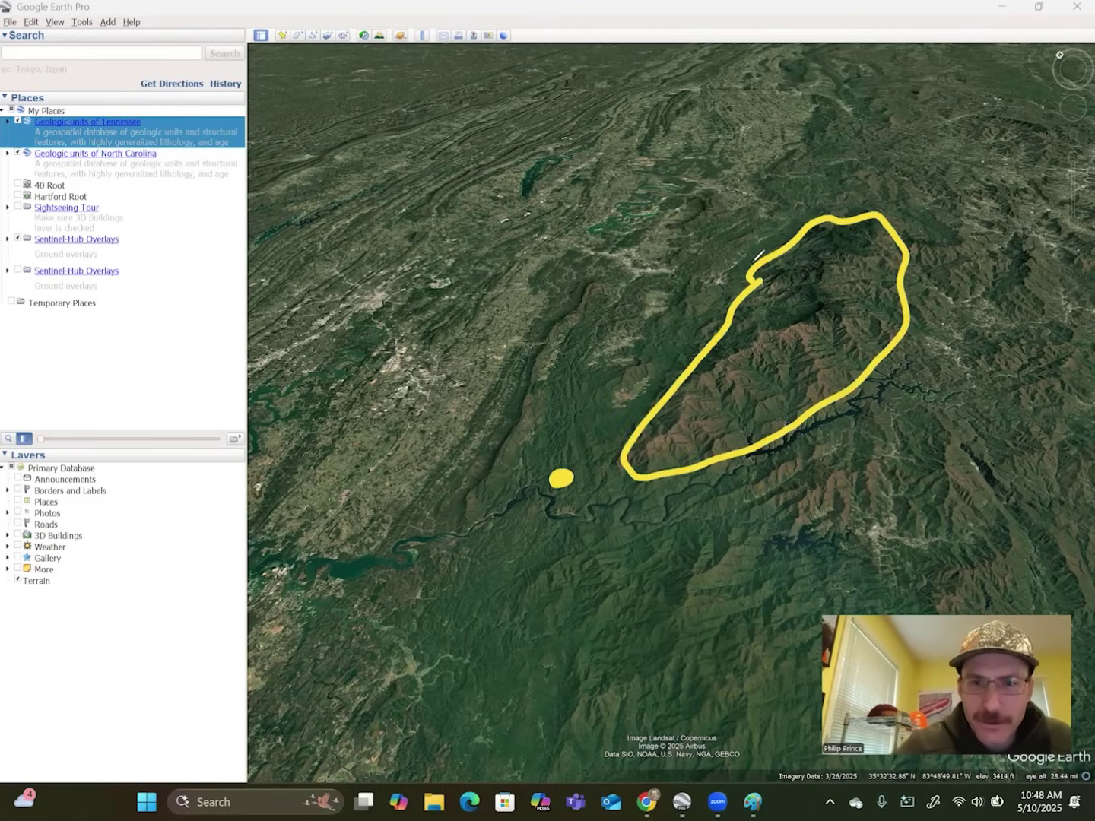
pyautogui.hotkey('ctrl', 'z')
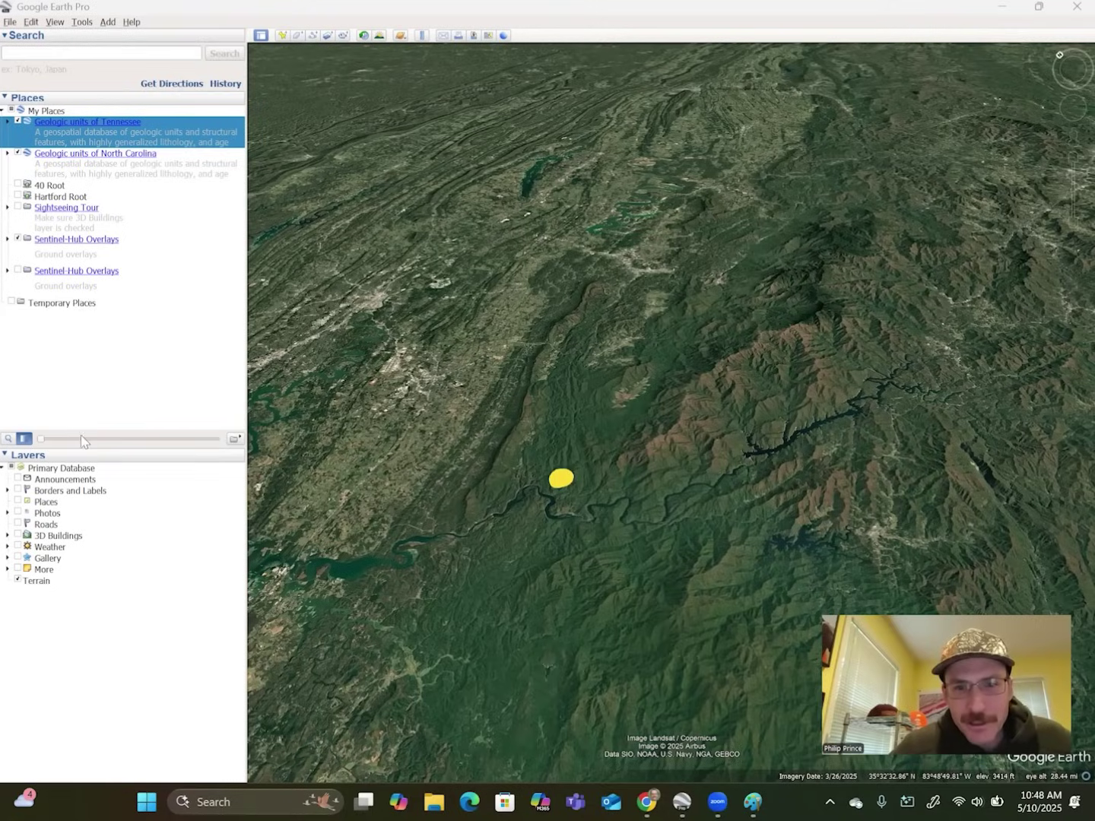
# Step: Restore the geologic overlay to full opacity and inspect fault details in the information balloons
pyautogui.click(138, 439)
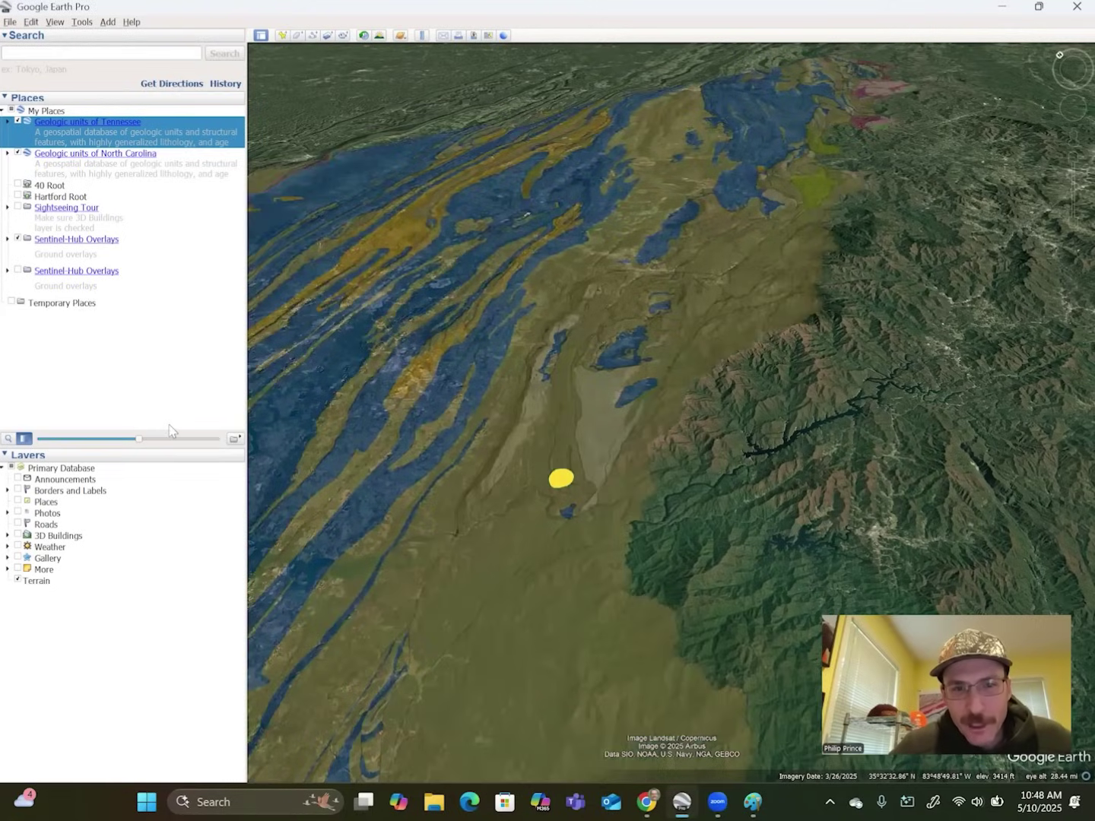
pyautogui.click(189, 436)
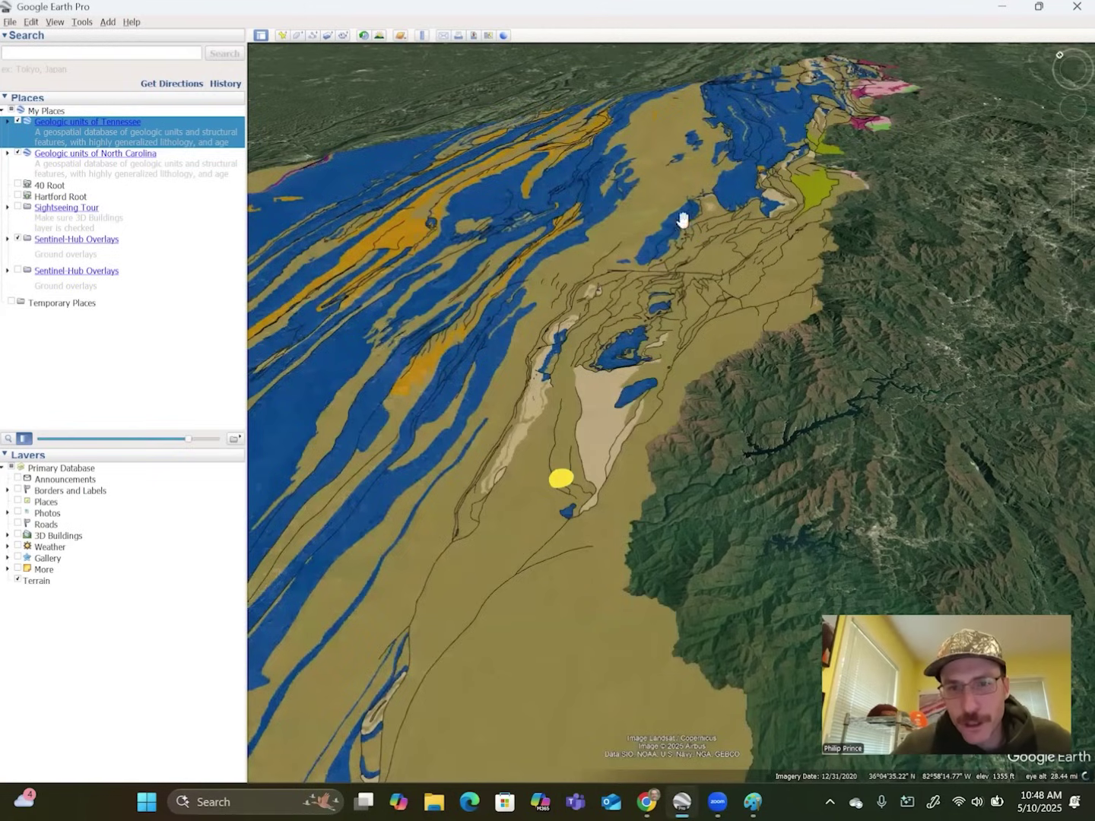
pyautogui.click(580, 411)
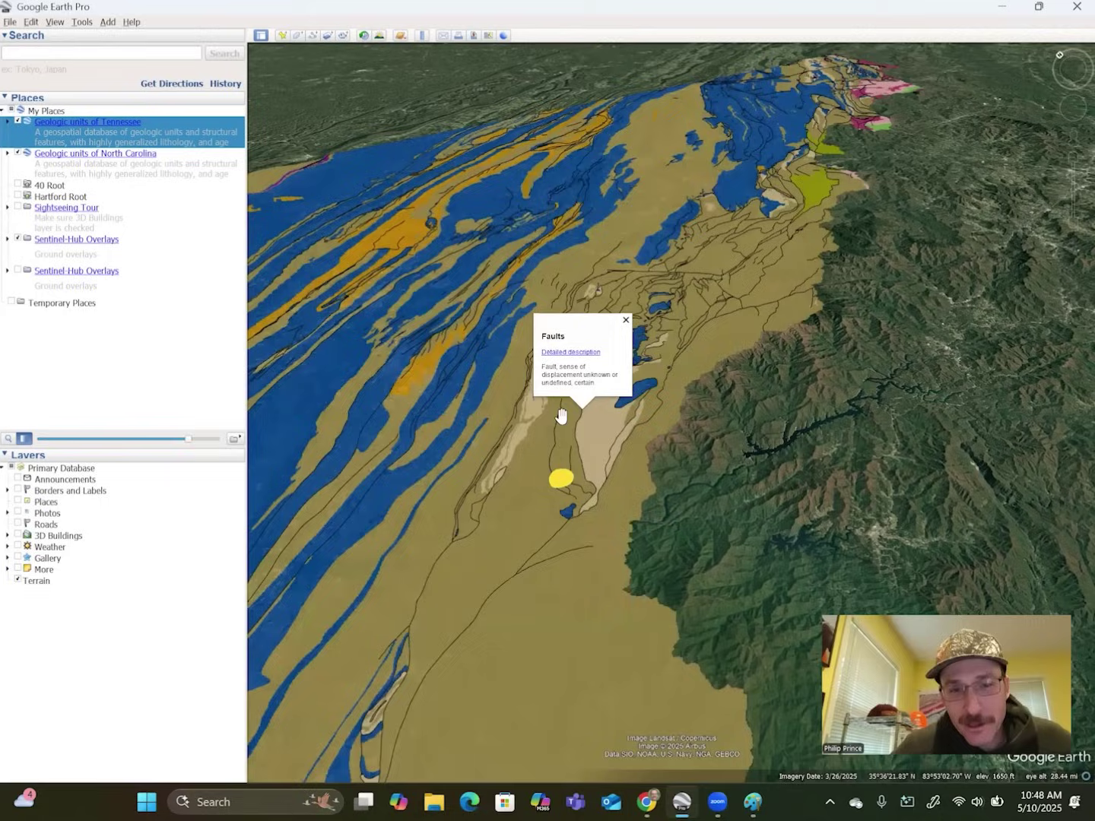
pyautogui.click(492, 449)
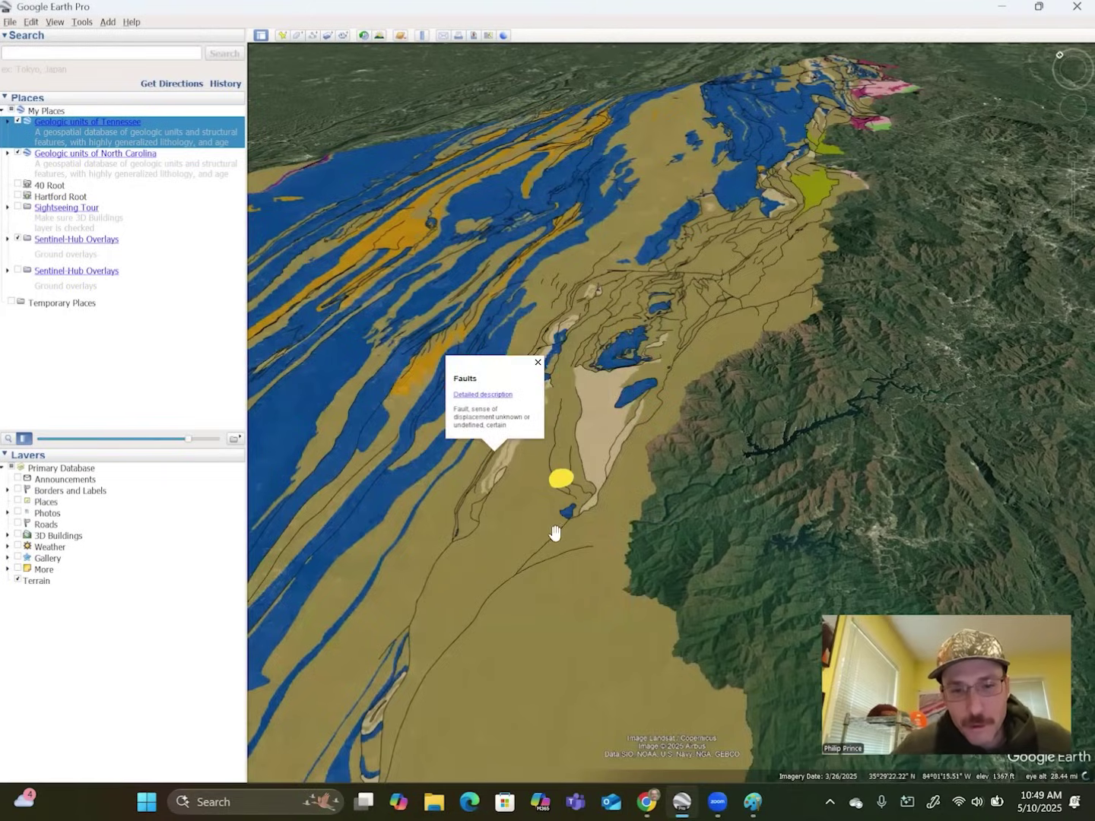
pyautogui.hotkey('alt', 'Tab')
pyautogui.hotkey('alt', 'Tab')
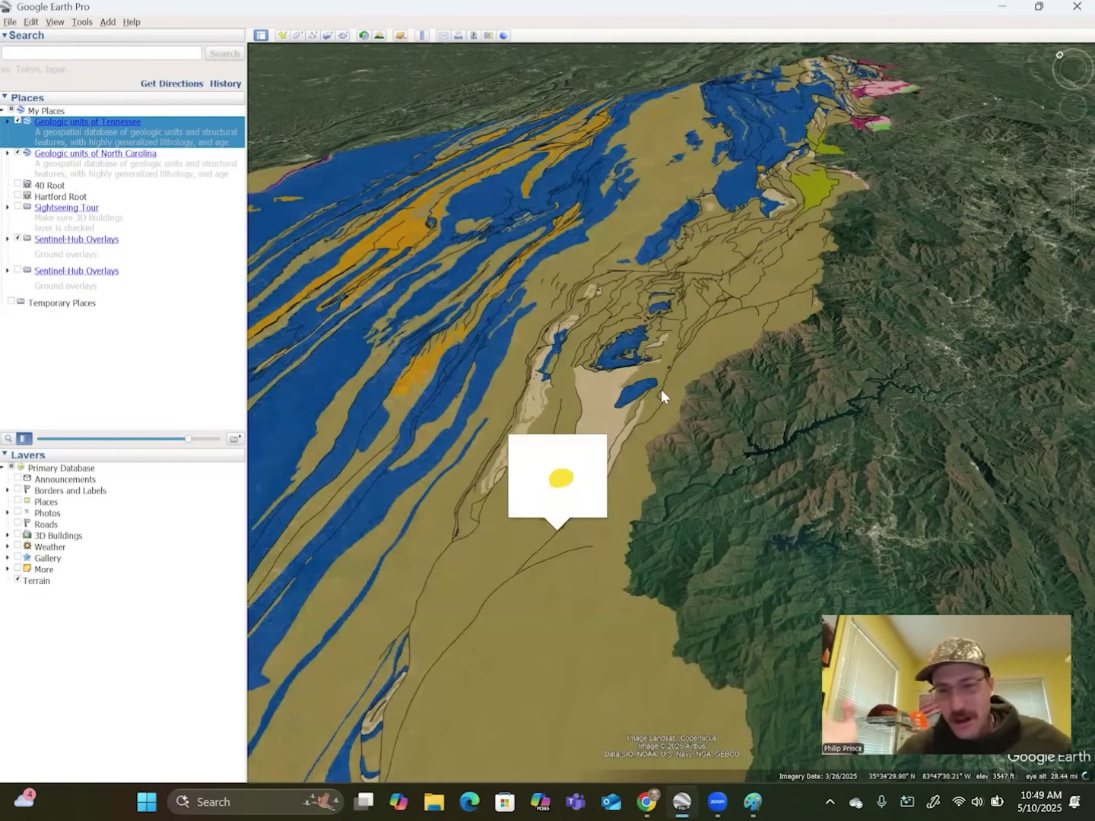
pyautogui.click(660, 389)
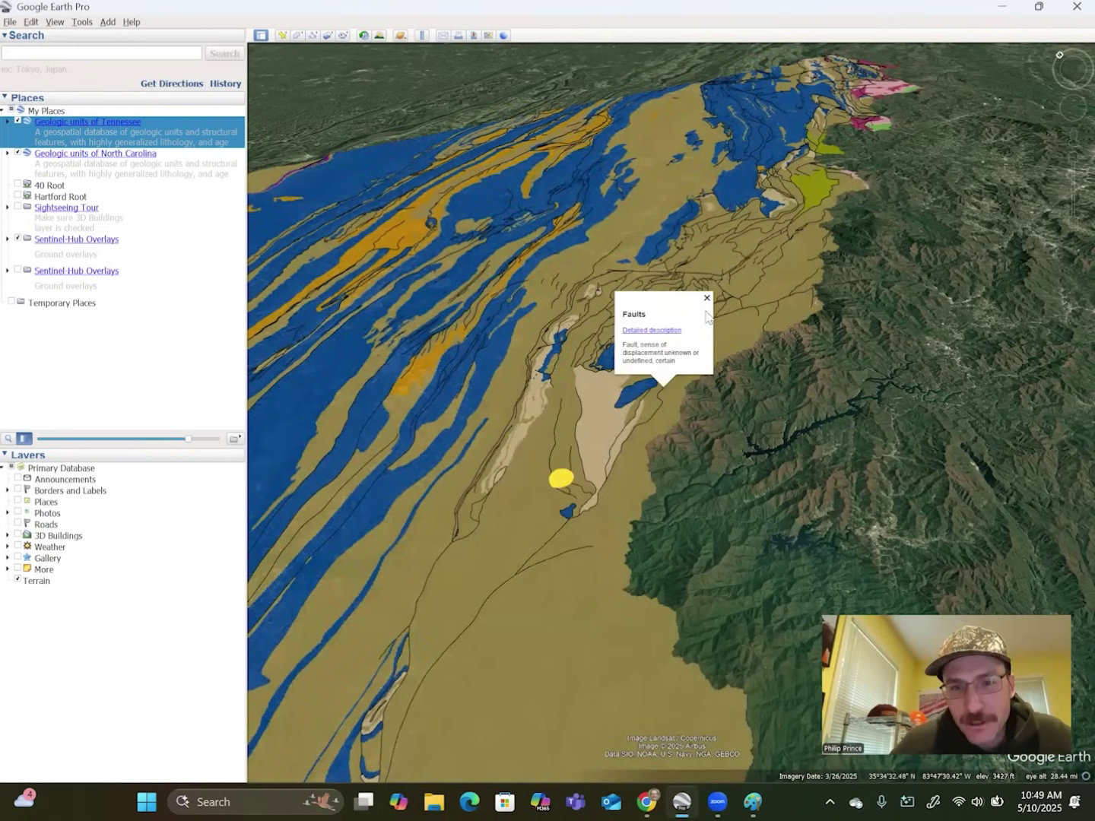
pyautogui.click(446, 539)
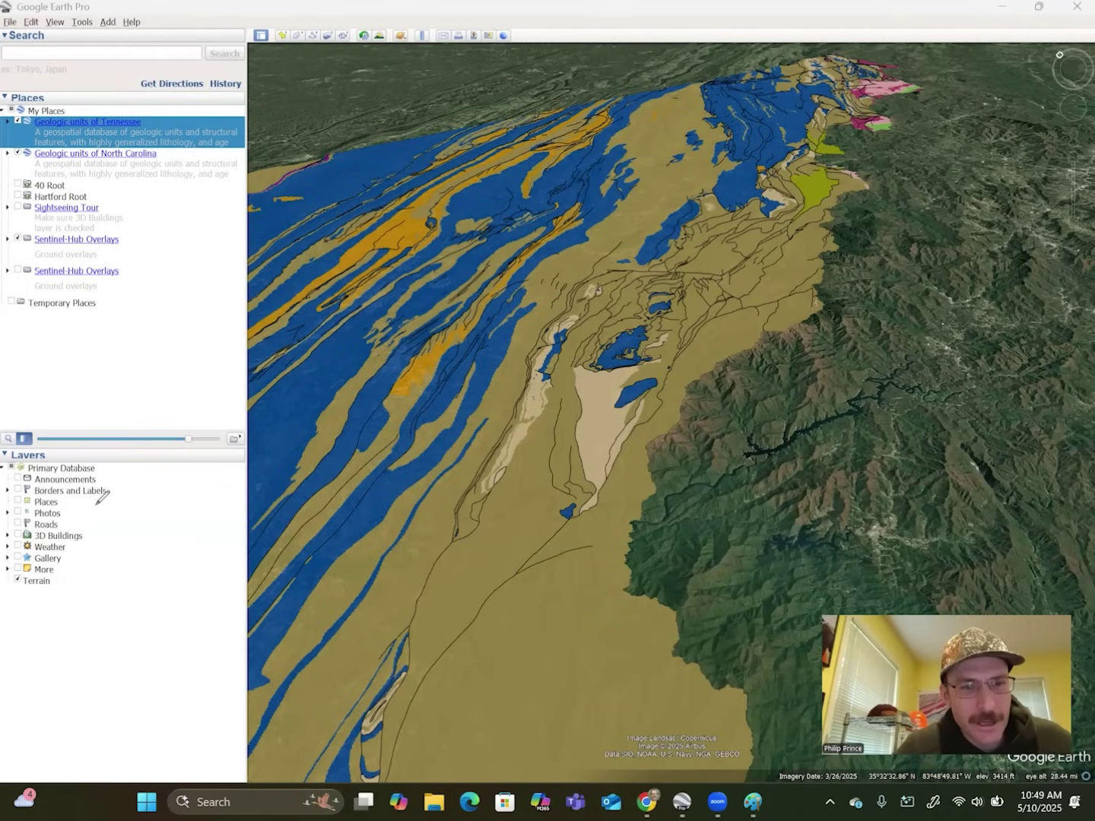
# Step: Fade the geologic overlay nearly transparent to reveal the terrain, then bring Paint forward
pyautogui.moveTo(188, 440); pyautogui.dragTo(38, 447)
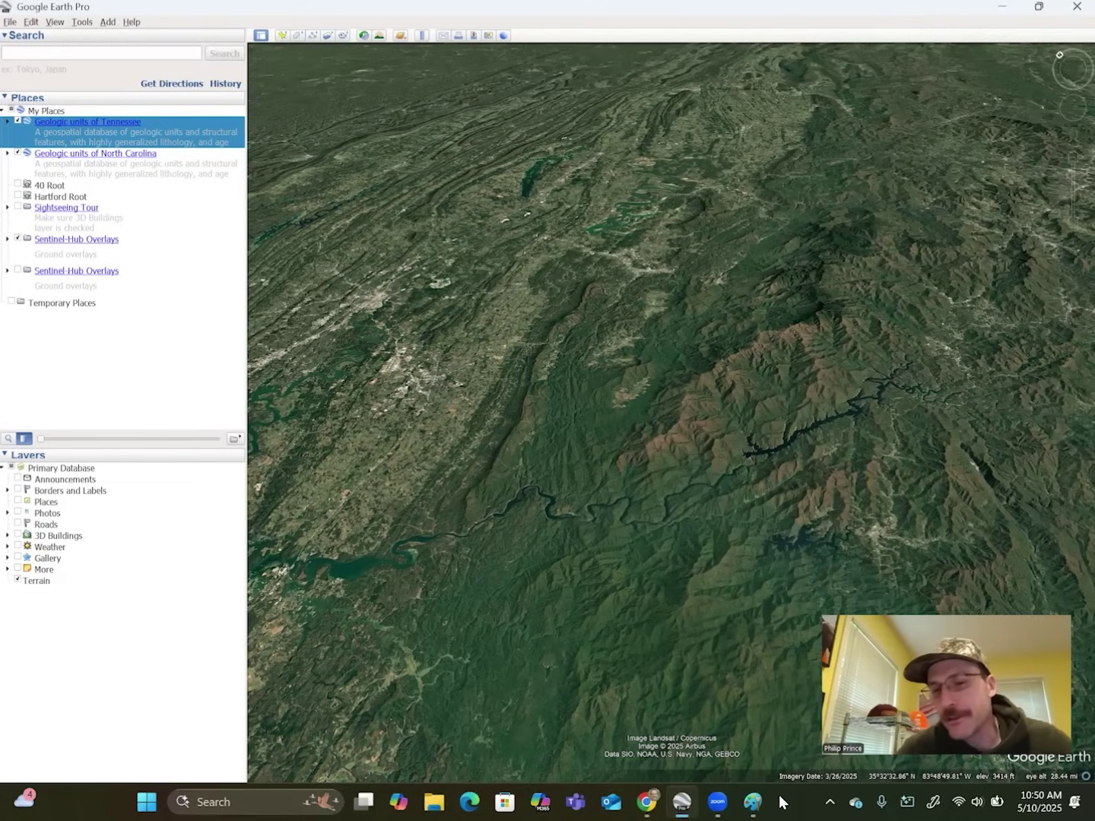
pyautogui.click(752, 802)
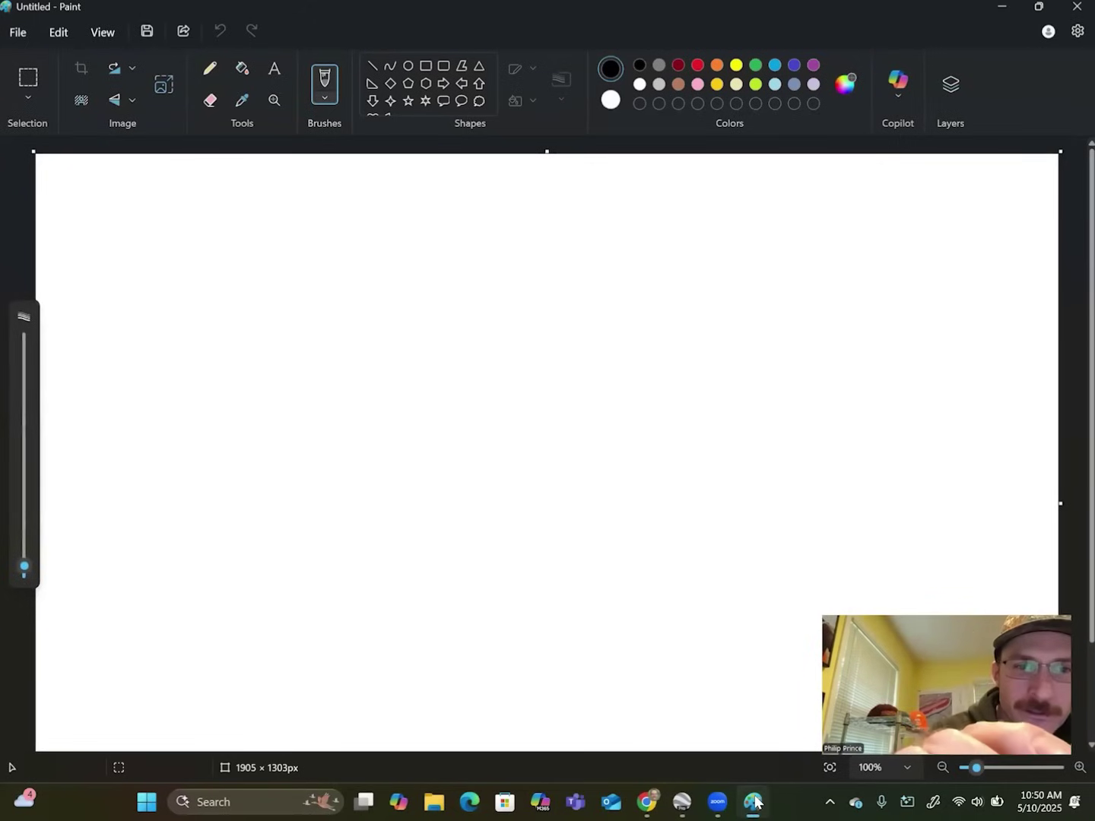
# Step: Select the basic Brush from the Brushes dropdown
pyautogui.click(325, 98)
pyautogui.click(266, 128)
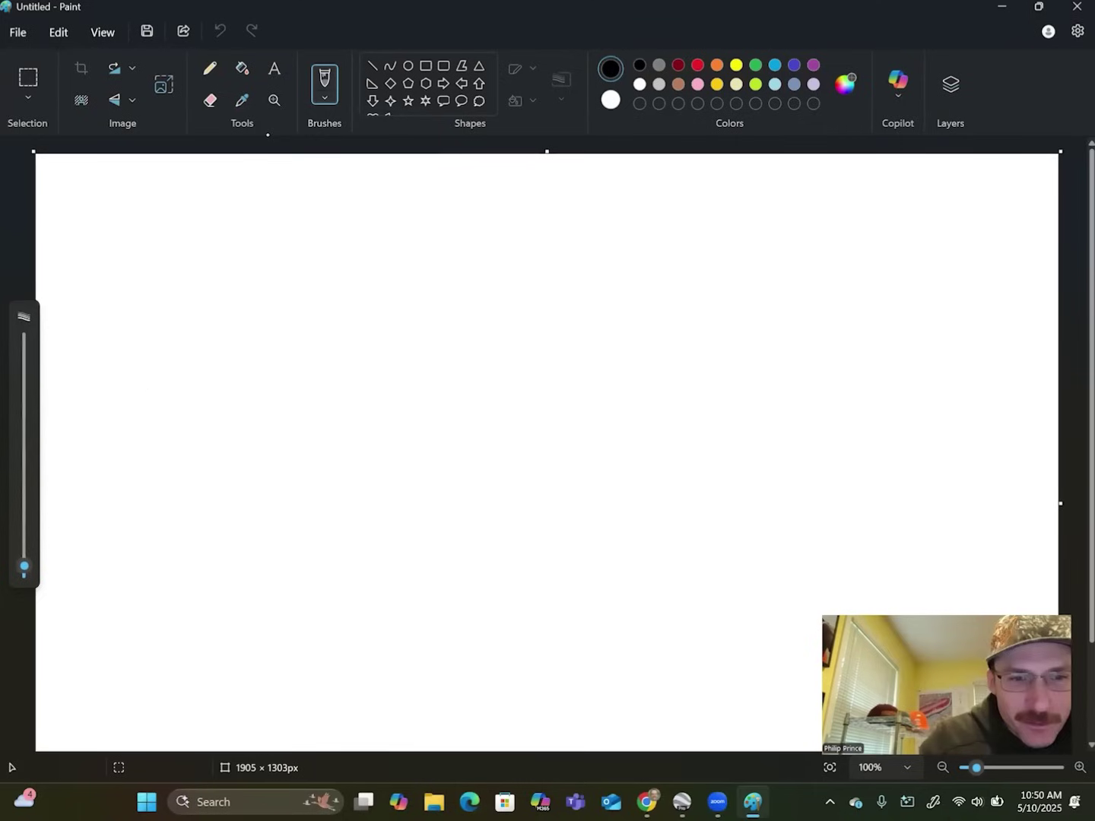
# Step: Freehand a black block outline: left side, wavy top edge, bottom, right side, and the top face's back edges
pyautogui.moveTo(139, 406); pyautogui.dragTo(197, 643)
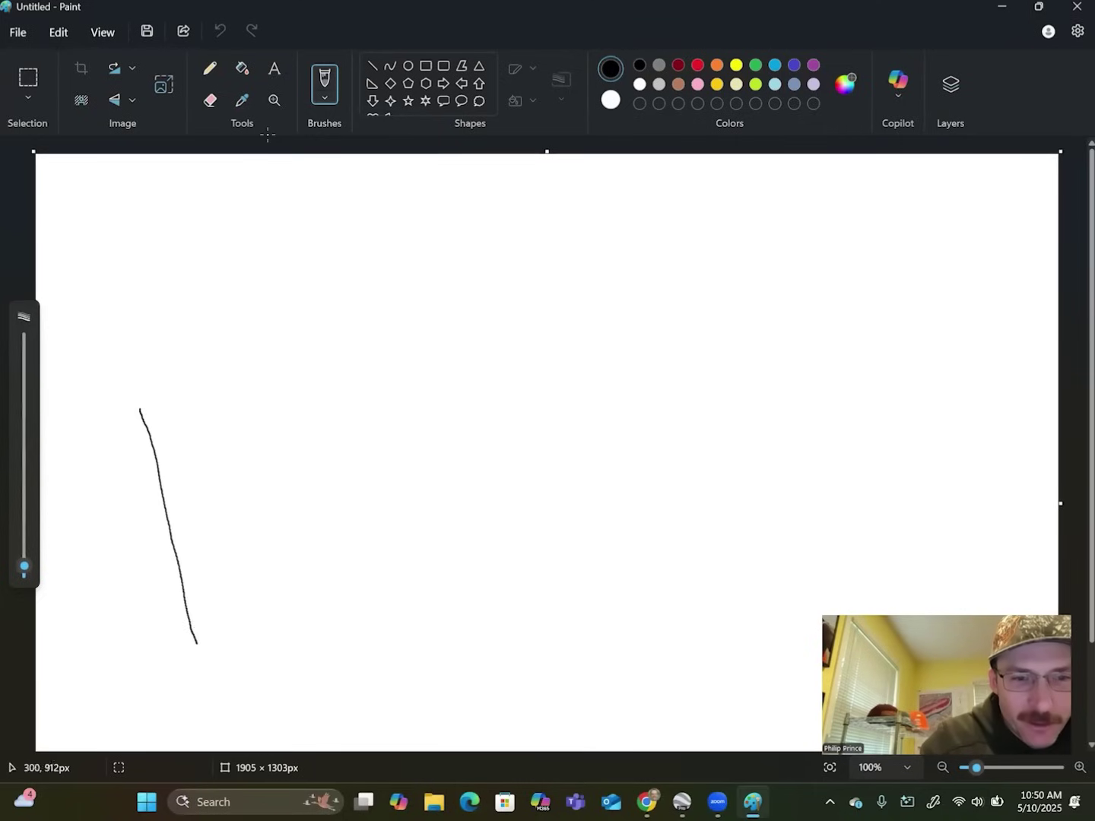
pyautogui.moveTo(139, 411)
pyautogui.mouseDown()
pyautogui.moveTo(520, 407)
pyautogui.moveTo(811, 358)
pyautogui.mouseUp()
pyautogui.moveTo(196, 642); pyautogui.dragTo(807, 650)
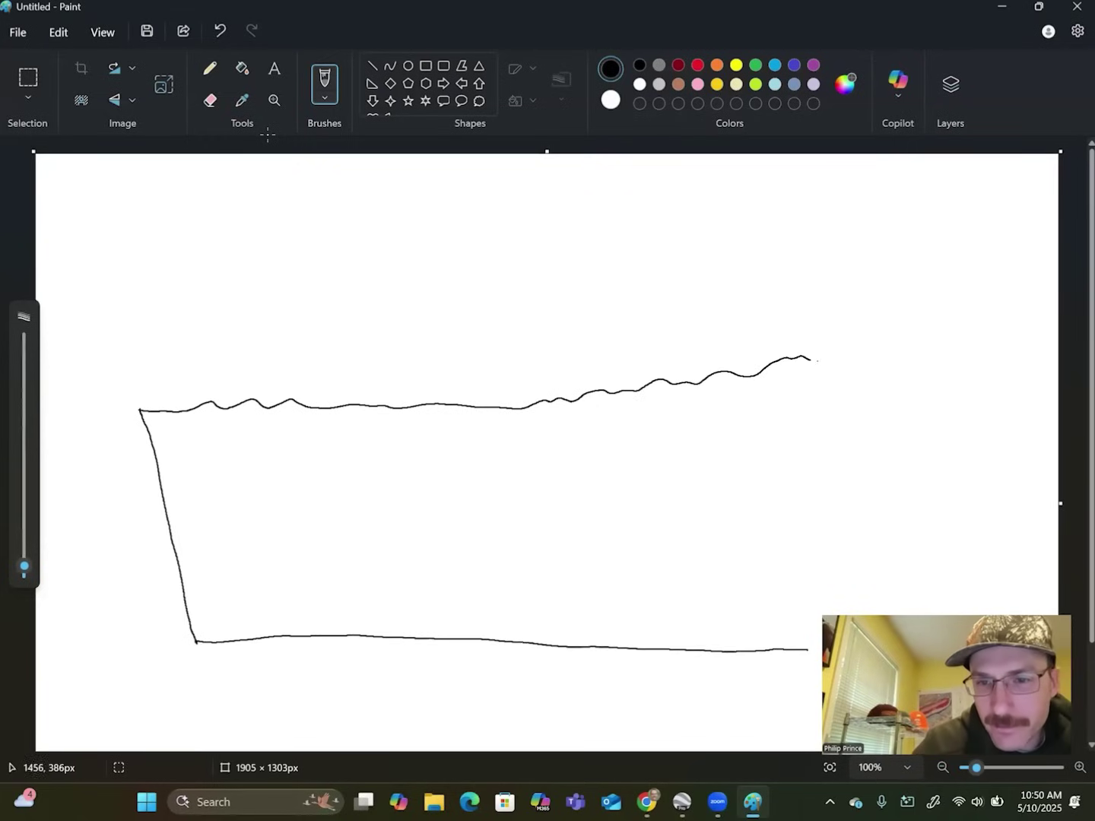
pyautogui.moveTo(815, 360); pyautogui.dragTo(813, 648)
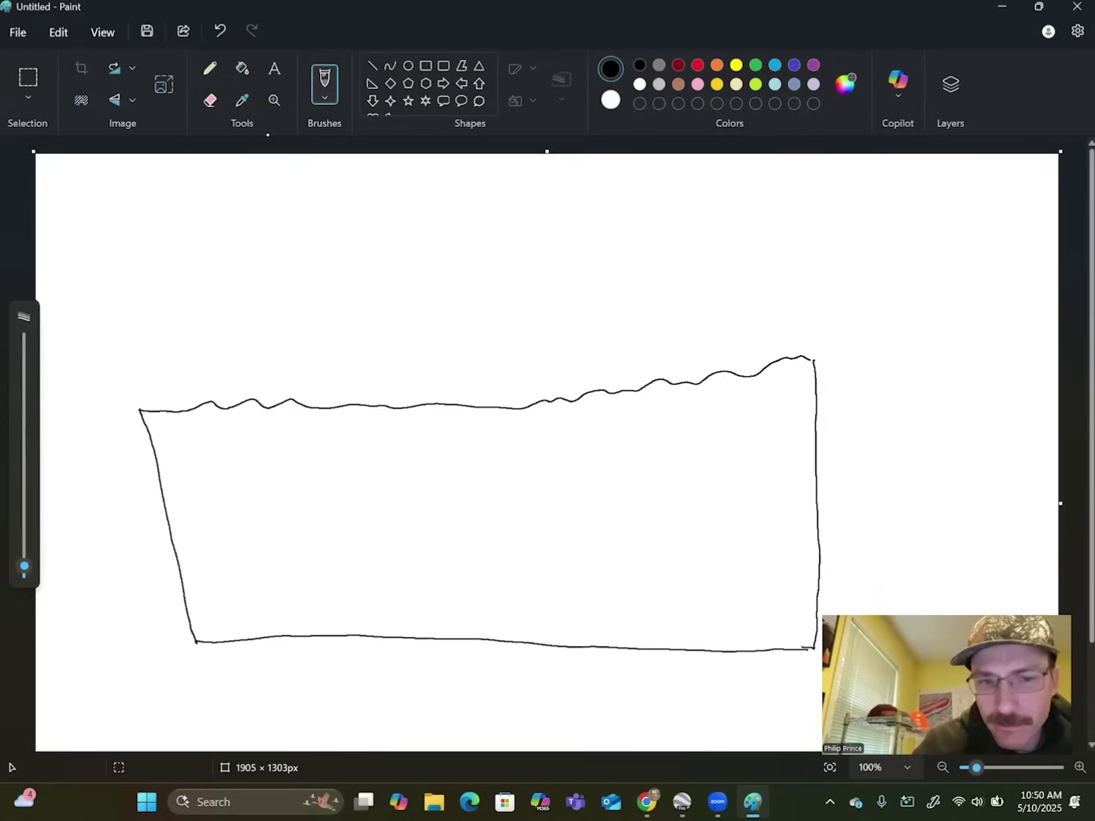
pyautogui.moveTo(139, 406)
pyautogui.mouseDown()
pyautogui.moveTo(308, 261)
pyautogui.moveTo(376, 227)
pyautogui.moveTo(423, 222)
pyautogui.moveTo(679, 214)
pyautogui.moveTo(741, 233)
pyautogui.moveTo(803, 347)
pyautogui.mouseUp()
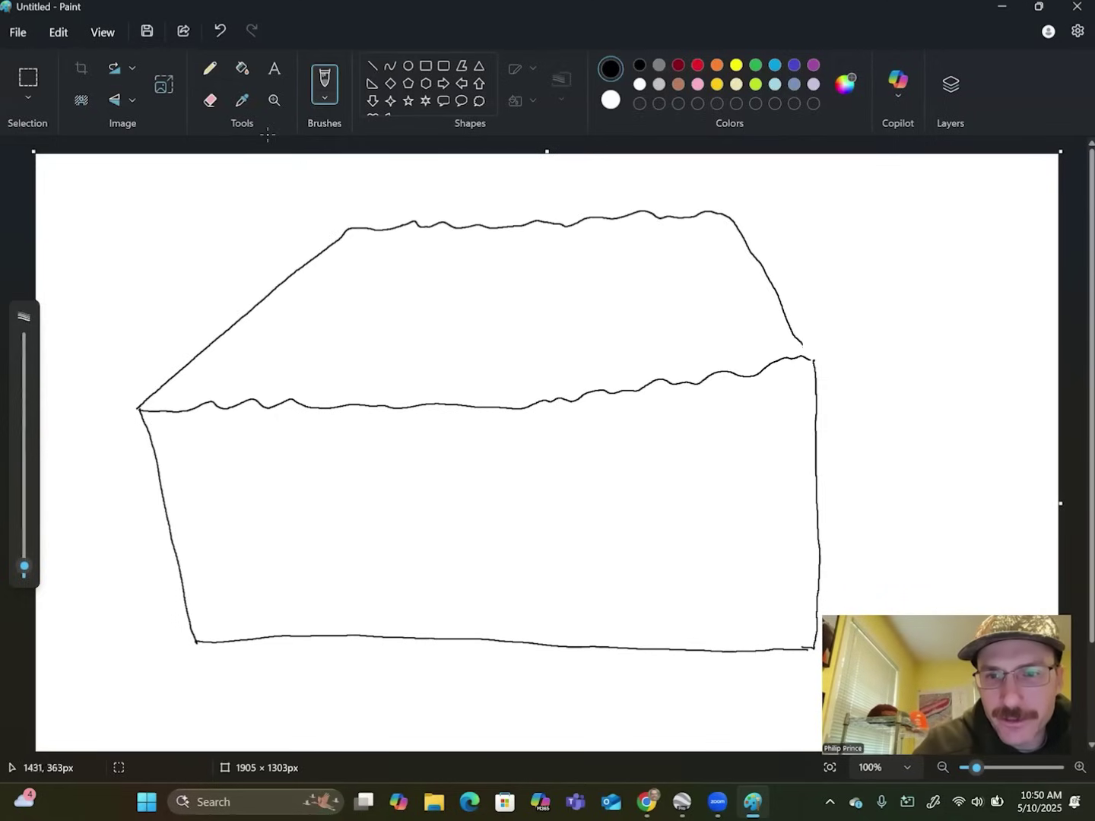
# Step: Sketch short pencil hatch strokes across the right part of the block's top face
pyautogui.click(209, 69)
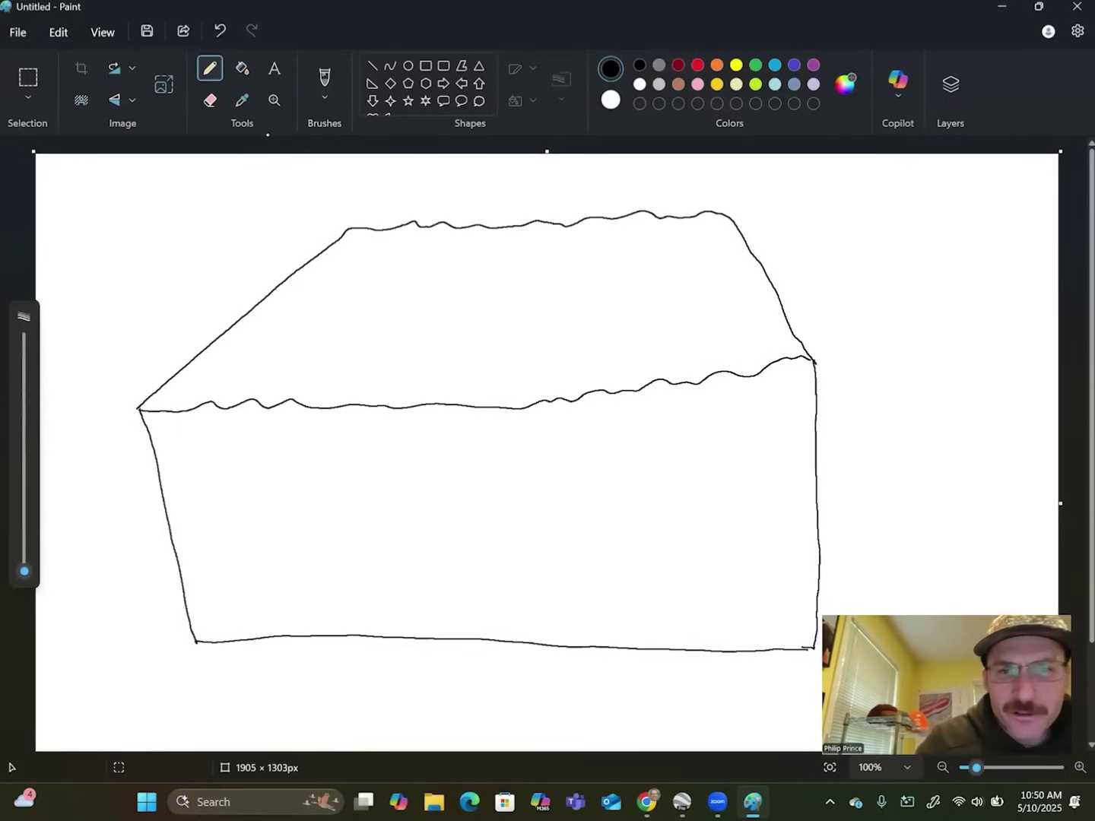
pyautogui.moveTo(536, 226)
pyautogui.mouseDown()
pyautogui.moveTo(521, 240)
pyautogui.moveTo(521, 297)
pyautogui.moveTo(506, 306)
pyautogui.mouseUp()
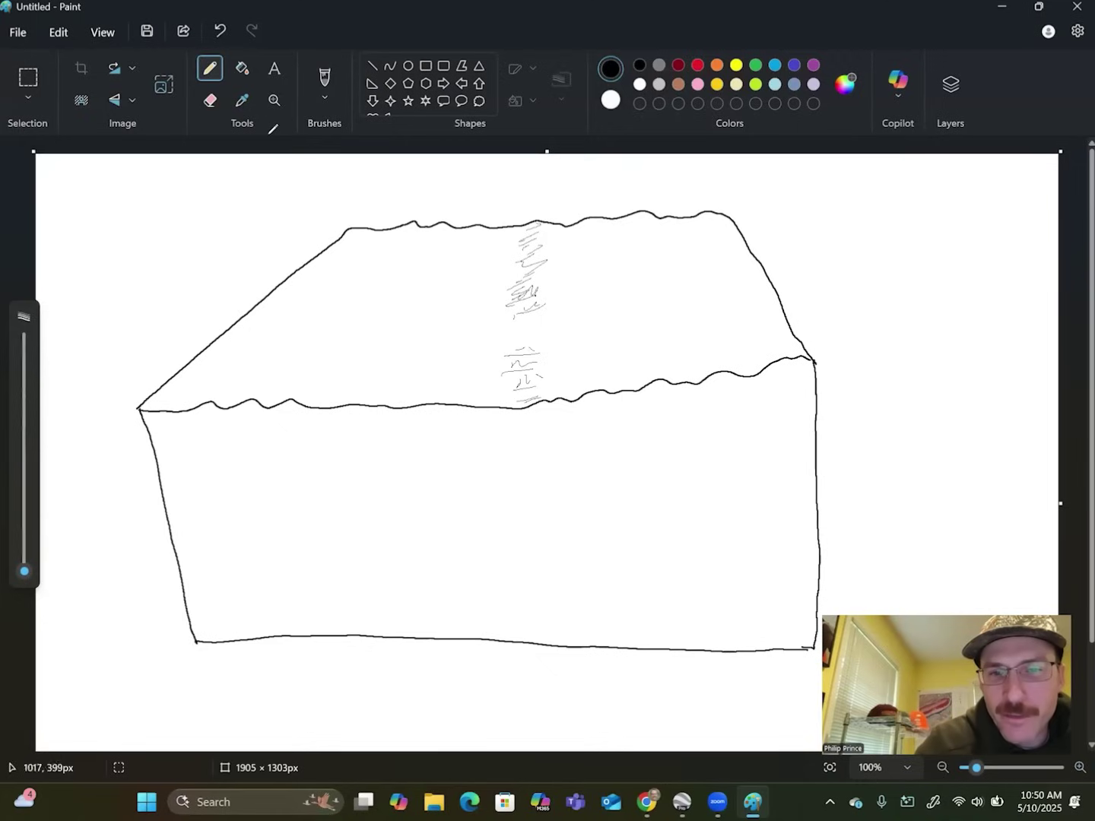
pyautogui.moveTo(561, 385); pyautogui.dragTo(555, 370)
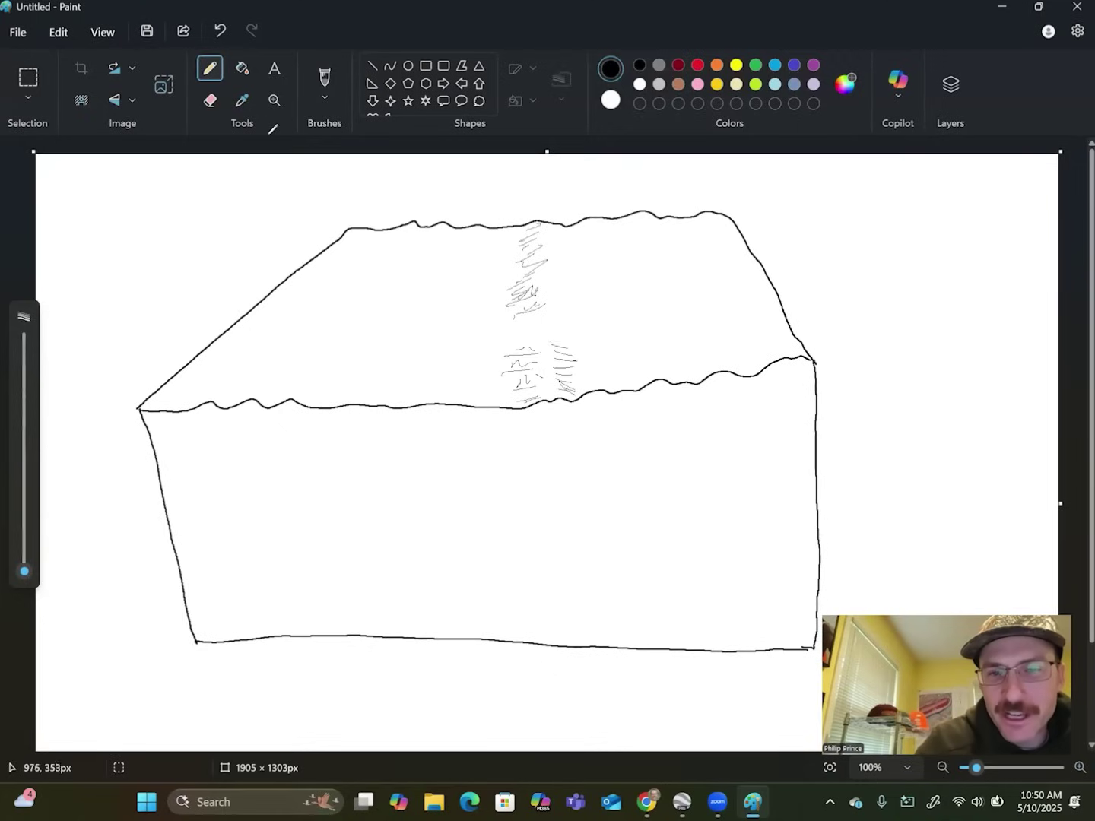
pyautogui.moveTo(555, 231); pyautogui.dragTo(558, 279)
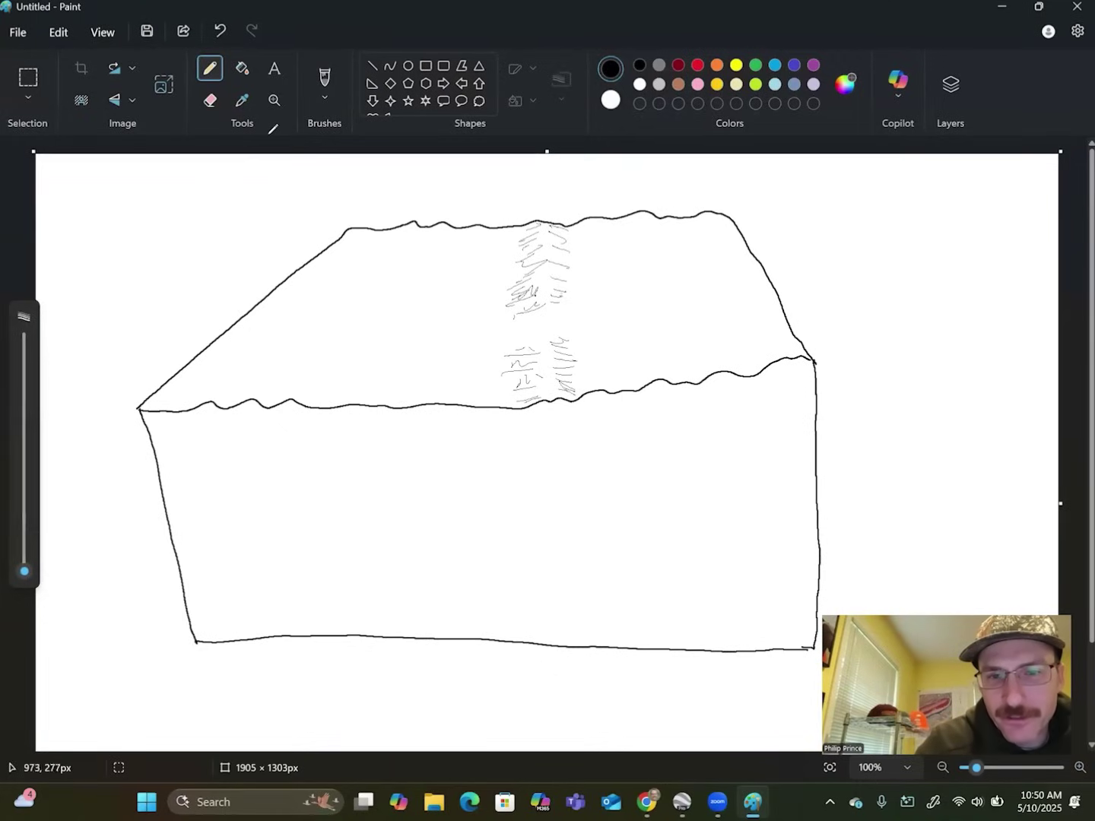
pyautogui.moveTo(586, 222)
pyautogui.mouseDown()
pyautogui.moveTo(579, 235)
pyautogui.moveTo(597, 257)
pyautogui.moveTo(583, 293)
pyautogui.mouseUp()
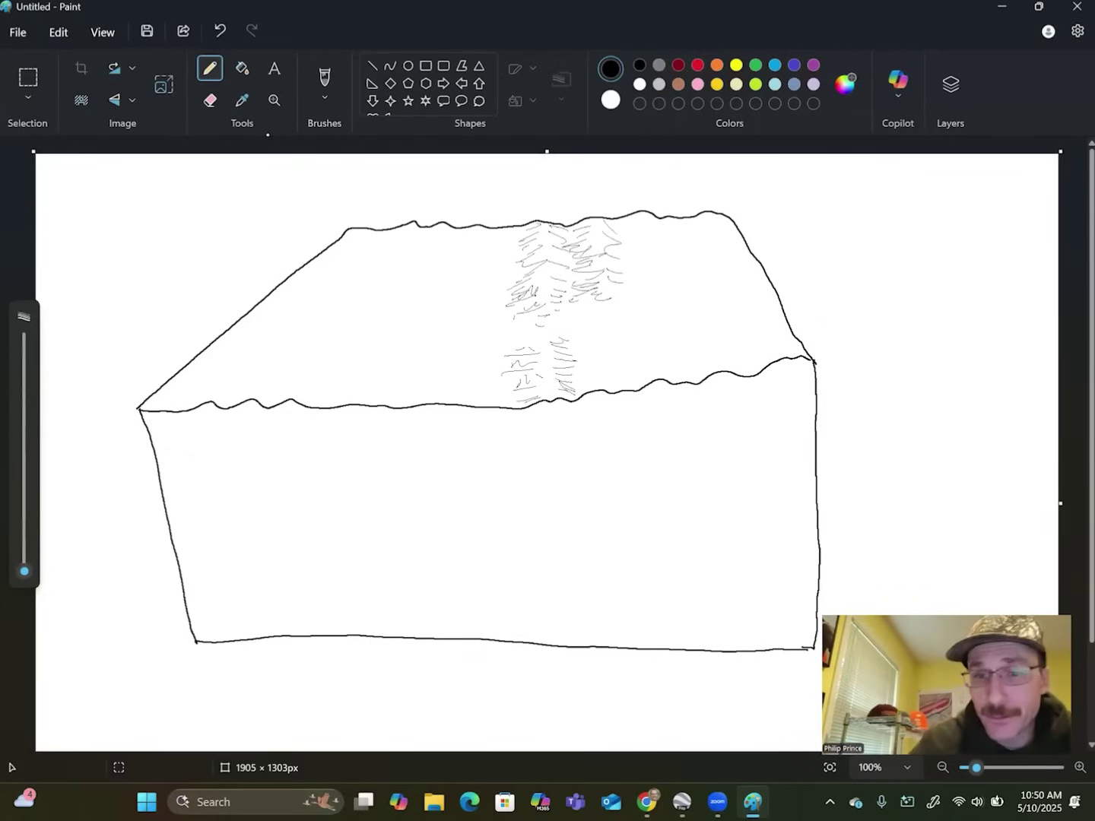
pyautogui.moveTo(598, 377); pyautogui.dragTo(580, 393)
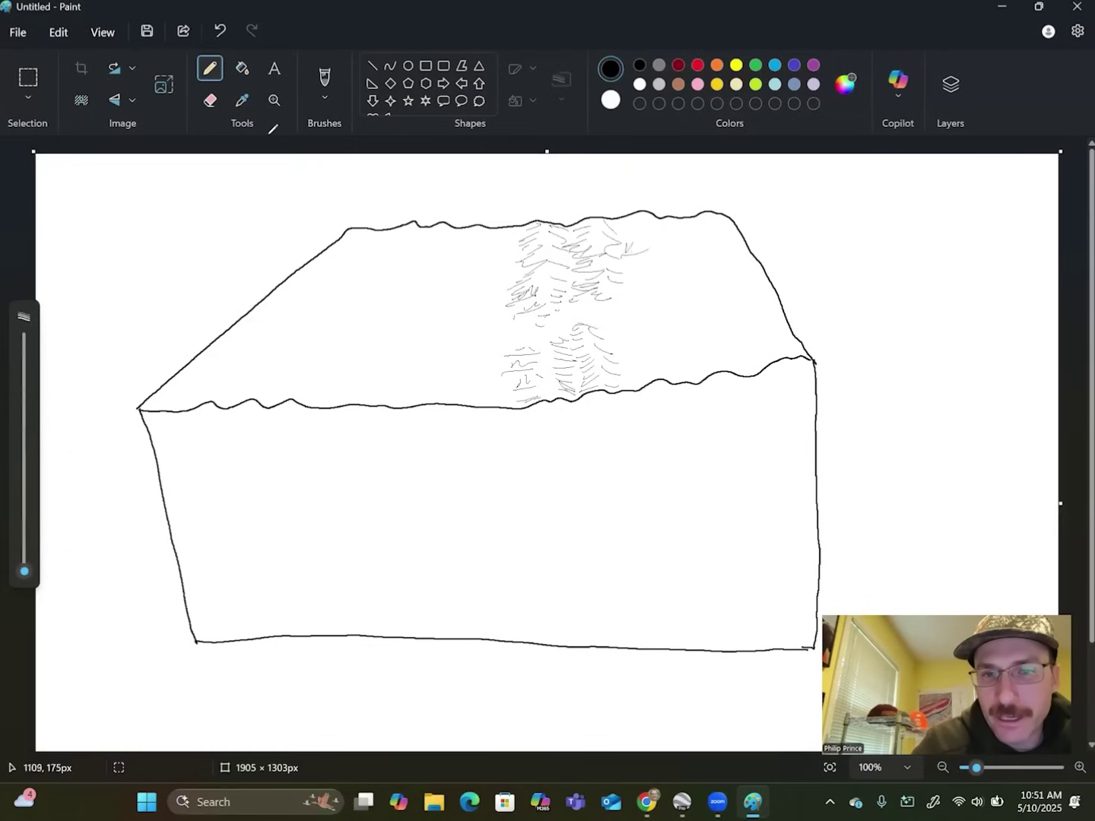
# Step: Add wavy ridge marks, a V shape and zigzag strokes over the right slope
pyautogui.moveTo(636, 266)
pyautogui.mouseDown()
pyautogui.moveTo(661, 268)
pyautogui.moveTo(648, 294)
pyautogui.moveTo(693, 282)
pyautogui.mouseUp()
pyautogui.moveTo(645, 332)
pyautogui.mouseDown()
pyautogui.moveTo(684, 320)
pyautogui.moveTo(653, 348)
pyautogui.moveTo(706, 329)
pyautogui.mouseUp()
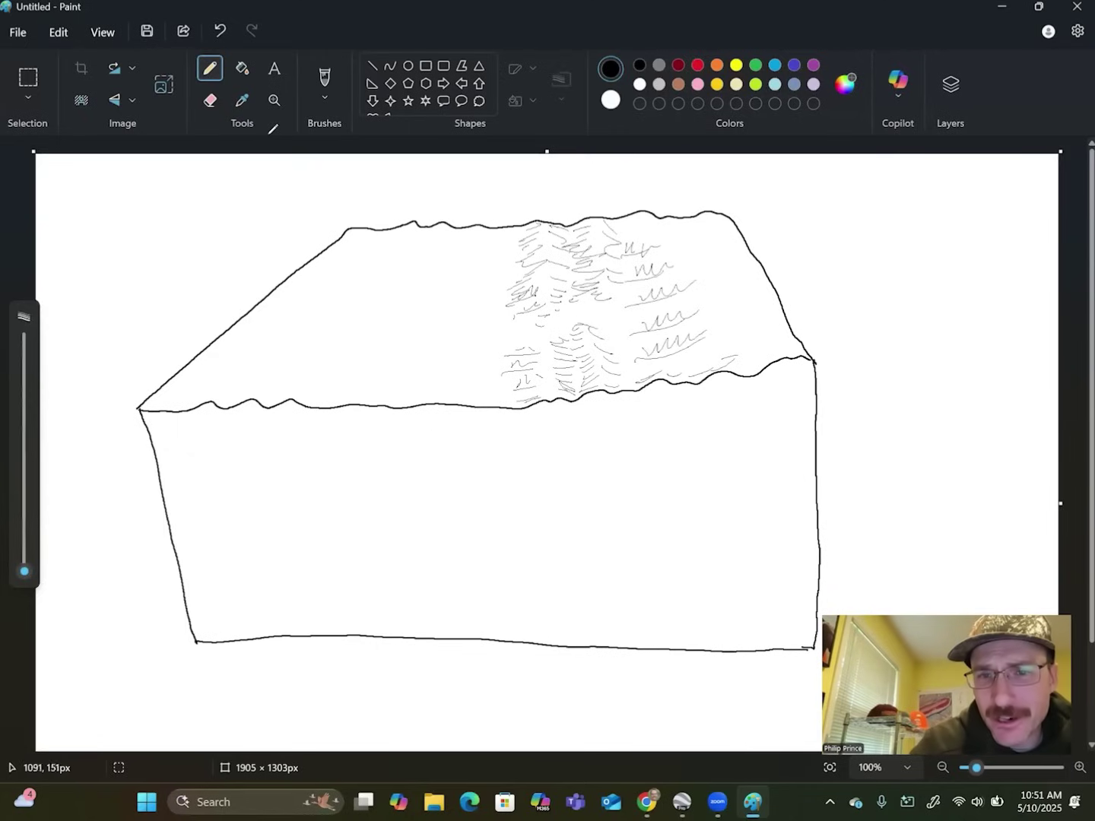
pyautogui.moveTo(624, 226); pyautogui.dragTo(658, 220)
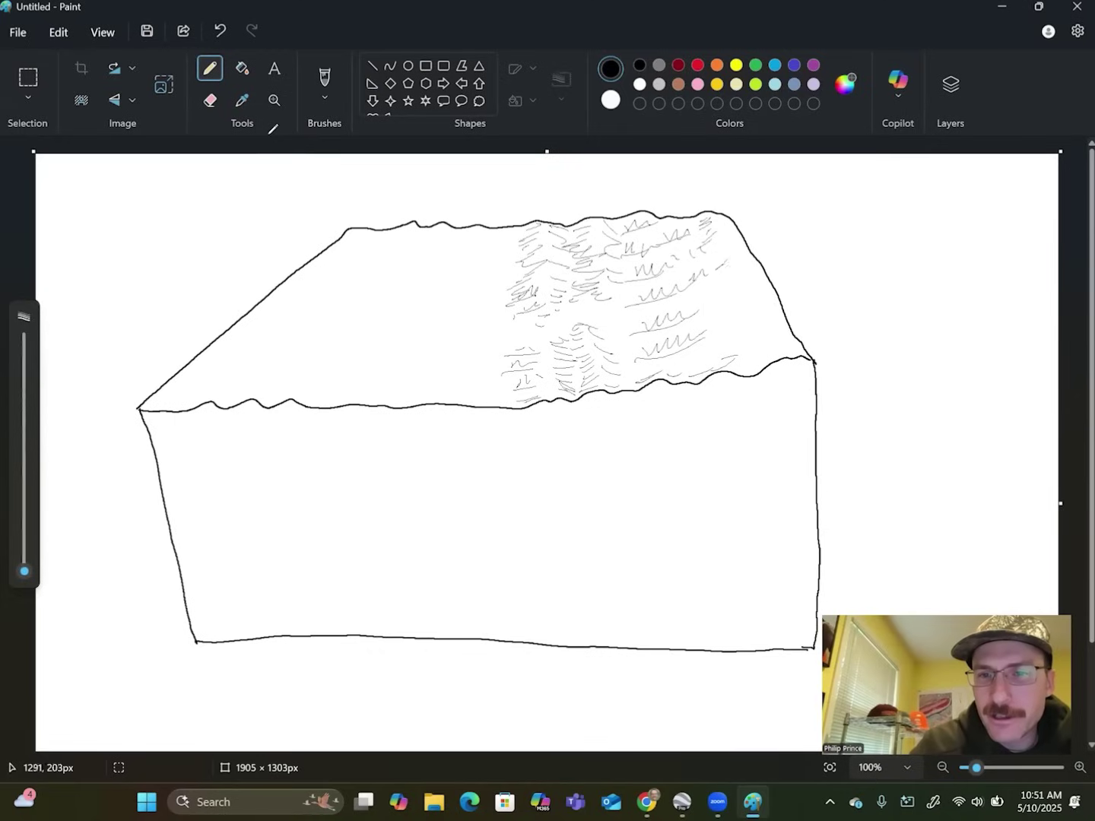
pyautogui.moveTo(728, 262); pyautogui.dragTo(716, 279)
pyautogui.moveTo(697, 334)
pyautogui.mouseDown()
pyautogui.moveTo(730, 323)
pyautogui.moveTo(754, 341)
pyautogui.moveTo(764, 285)
pyautogui.moveTo(721, 220)
pyautogui.mouseUp()
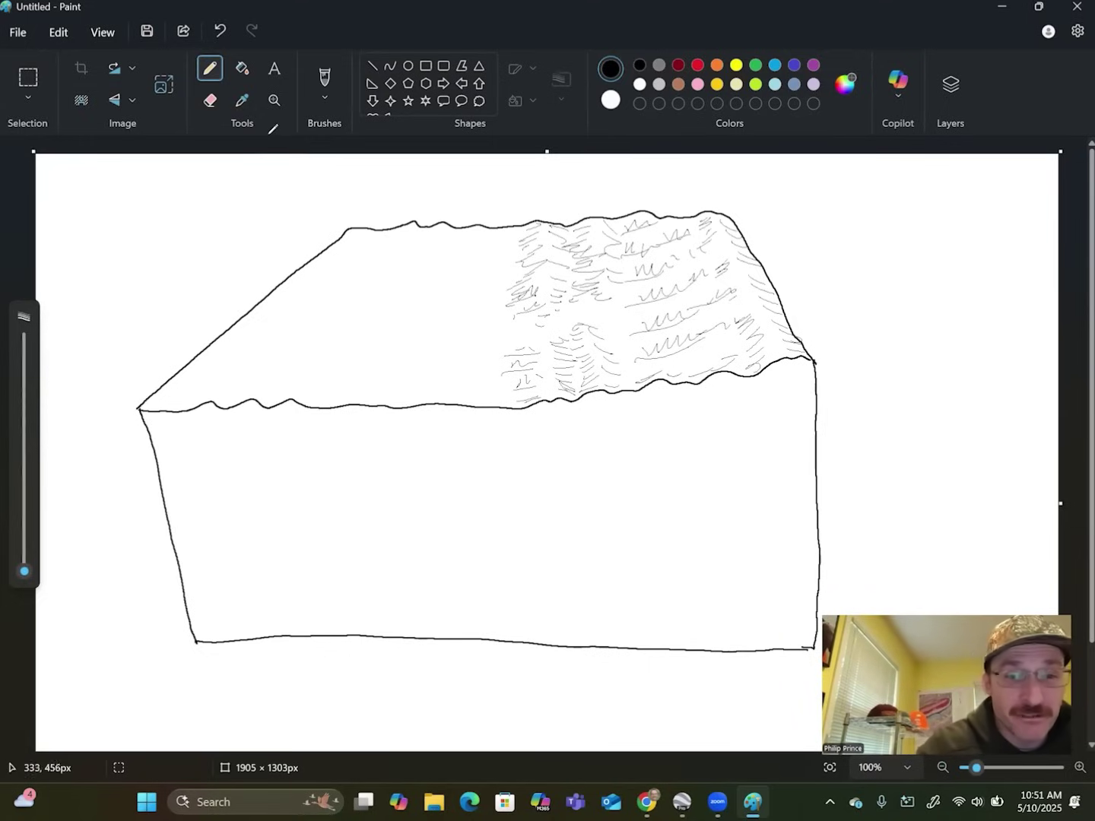
# Step: Pencil hatch strokes over the left slope and back edge of the top face
pyautogui.moveTo(194, 405); pyautogui.dragTo(220, 383)
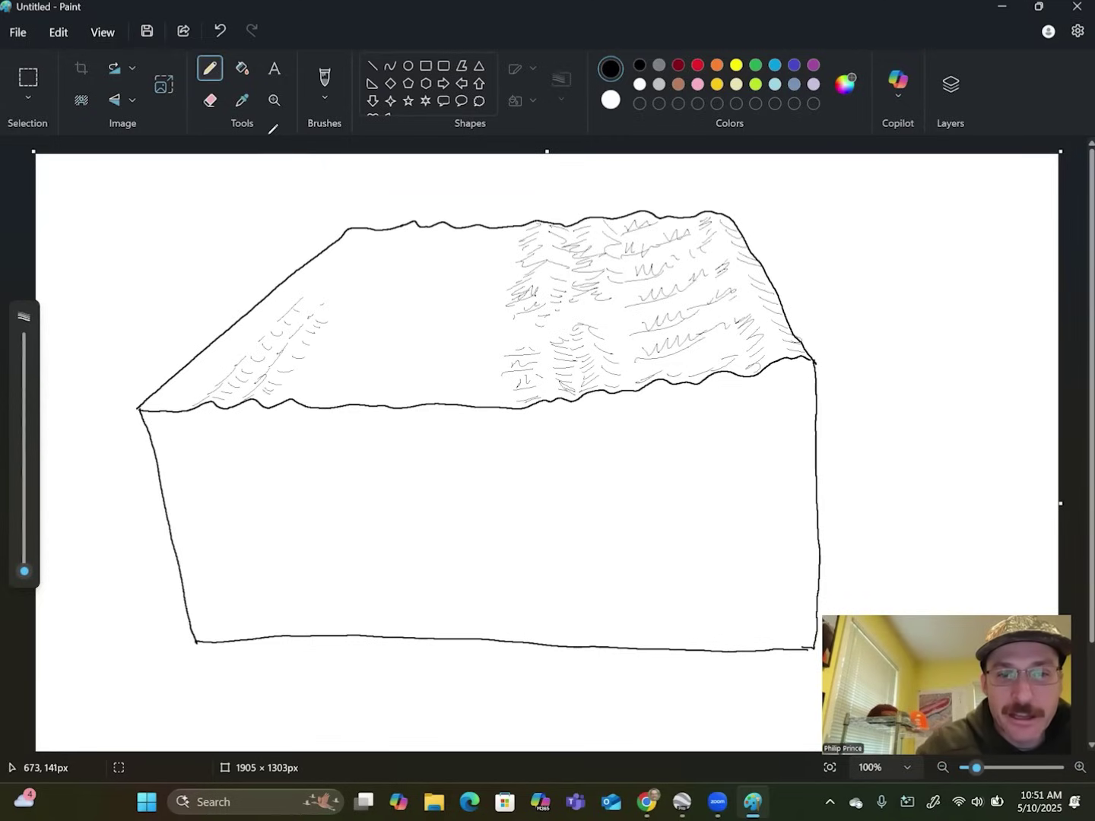
pyautogui.moveTo(394, 235)
pyautogui.mouseDown()
pyautogui.moveTo(340, 300)
pyautogui.moveTo(363, 296)
pyautogui.mouseUp()
pyautogui.moveTo(410, 244); pyautogui.dragTo(396, 252)
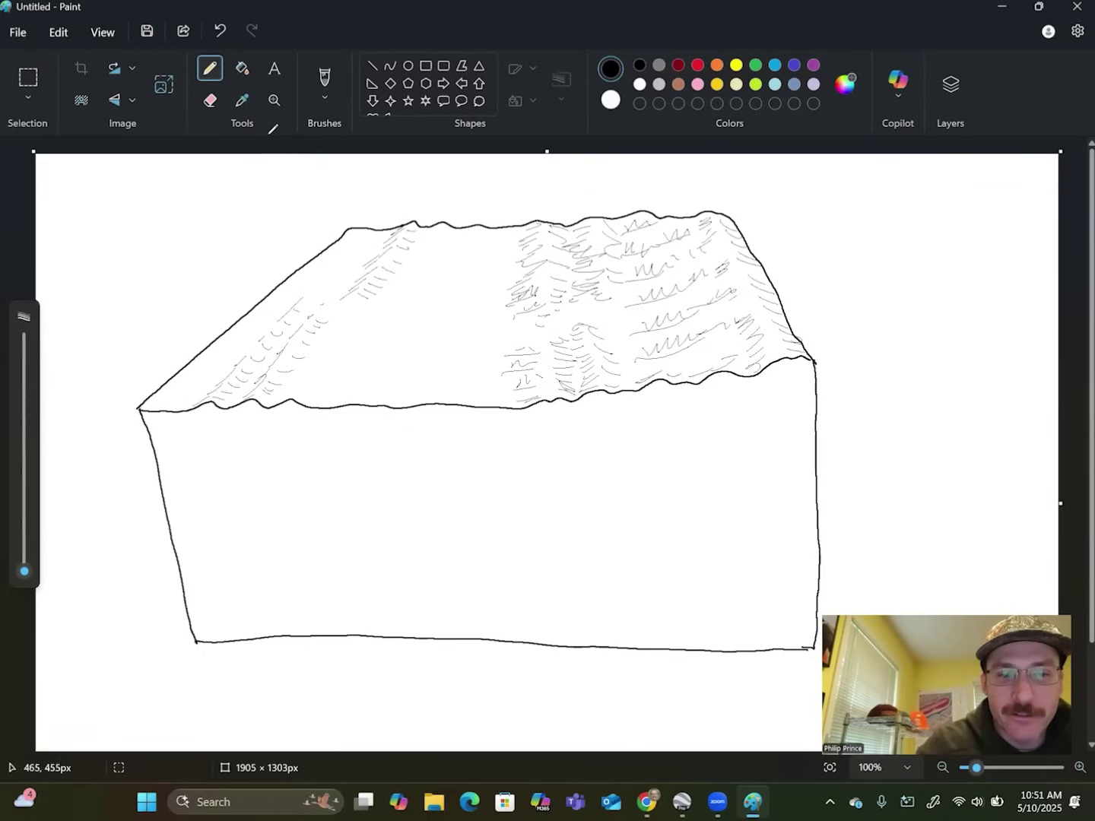
pyautogui.moveTo(301, 384); pyautogui.dragTo(282, 399)
pyautogui.moveTo(326, 354)
pyautogui.mouseDown()
pyautogui.moveTo(304, 379)
pyautogui.moveTo(318, 352)
pyautogui.mouseUp()
pyautogui.moveTo(341, 328); pyautogui.dragTo(310, 390)
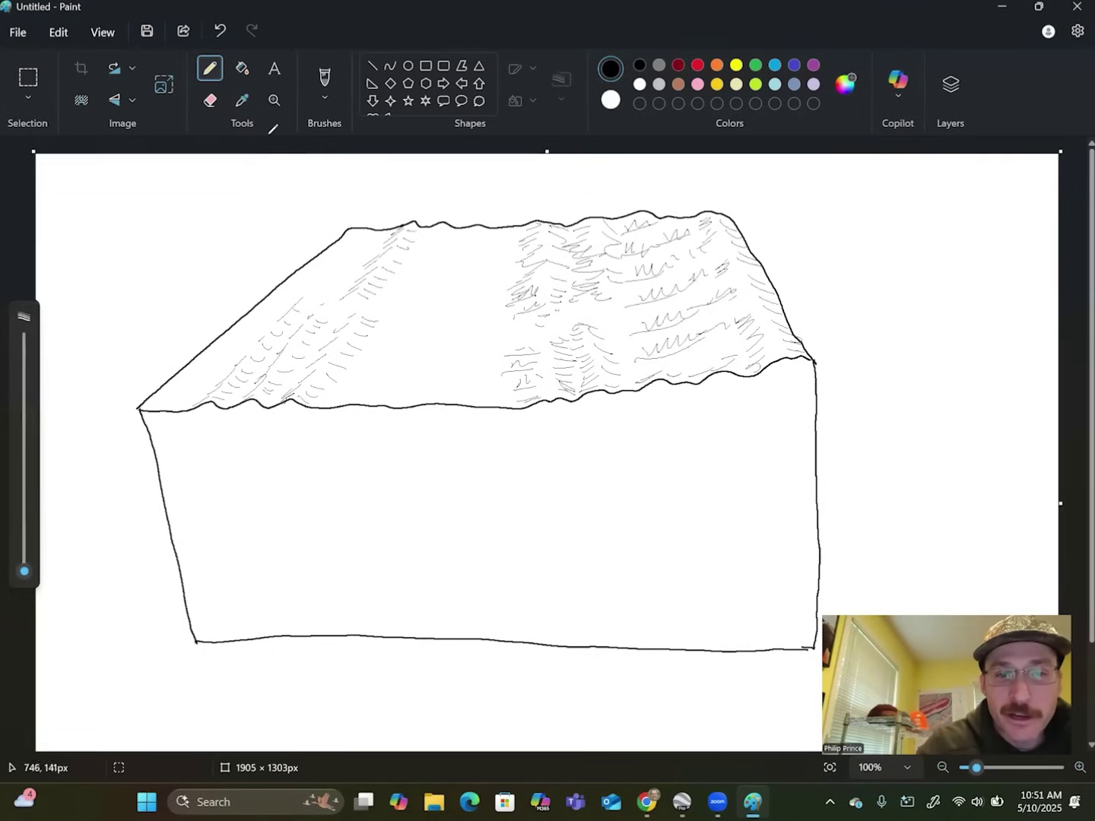
# Step: Add a band of hatching on the left top face, leaving a blank central strip
pyautogui.moveTo(444, 227); pyautogui.dragTo(424, 244)
pyautogui.moveTo(431, 252); pyautogui.dragTo(399, 280)
pyautogui.moveTo(418, 274)
pyautogui.mouseDown()
pyautogui.moveTo(403, 285)
pyautogui.moveTo(412, 292)
pyautogui.mouseUp()
pyautogui.moveTo(420, 283); pyautogui.dragTo(396, 313)
pyautogui.moveTo(410, 308)
pyautogui.mouseDown()
pyautogui.moveTo(387, 332)
pyautogui.moveTo(430, 301)
pyautogui.moveTo(453, 229)
pyautogui.mouseUp()
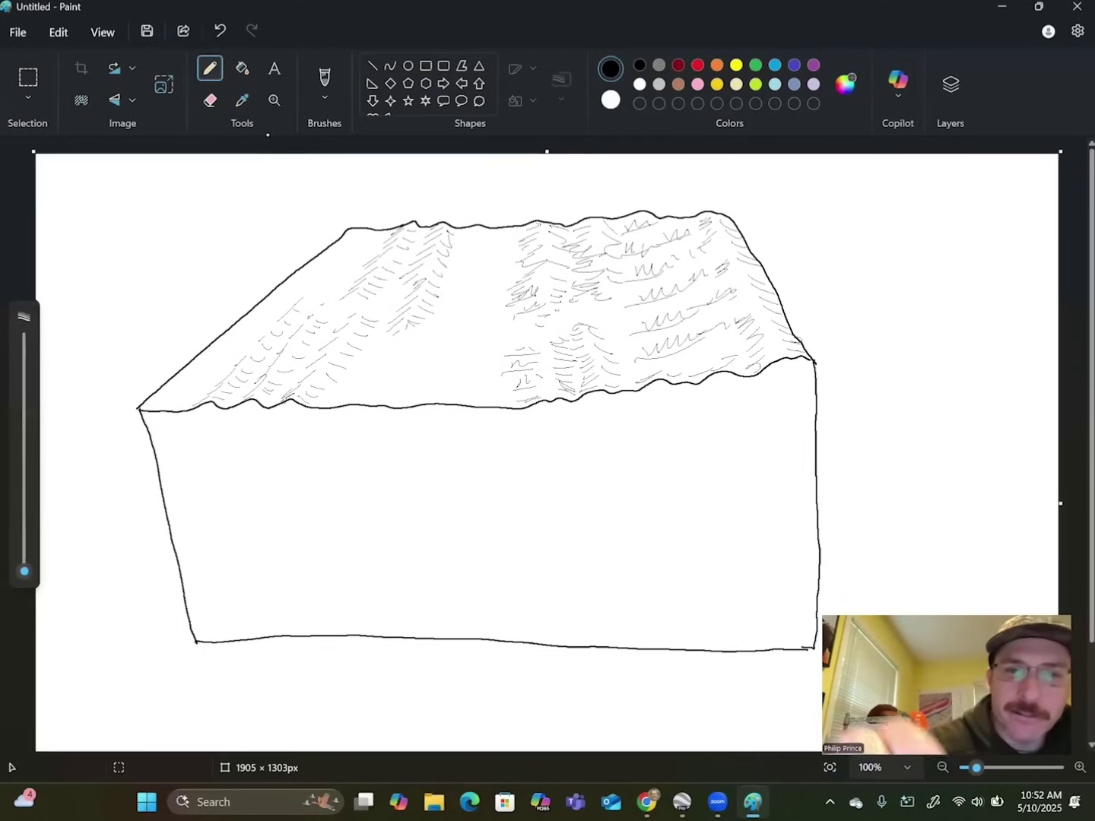
pyautogui.moveTo(508, 289); pyautogui.dragTo(502, 325)
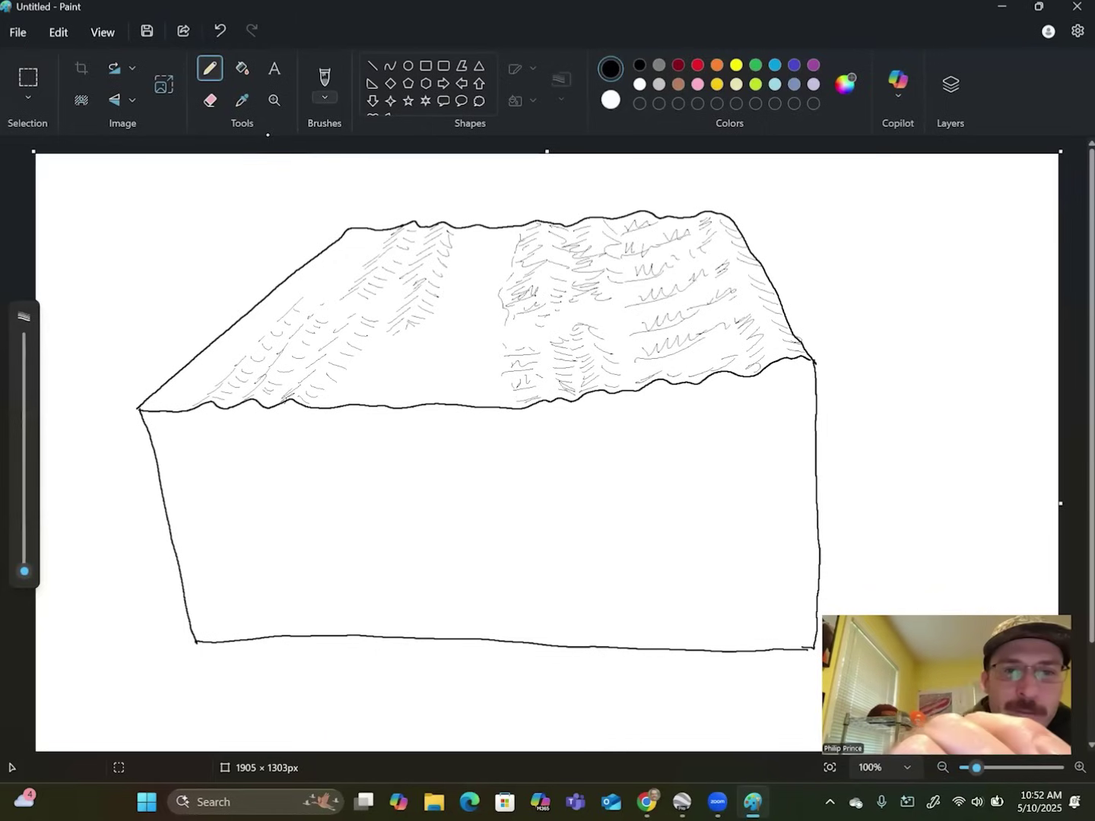
# Step: Brush a small gold blob on the front top edge and outline it in black
pyautogui.click(325, 97)
pyautogui.click(310, 134)
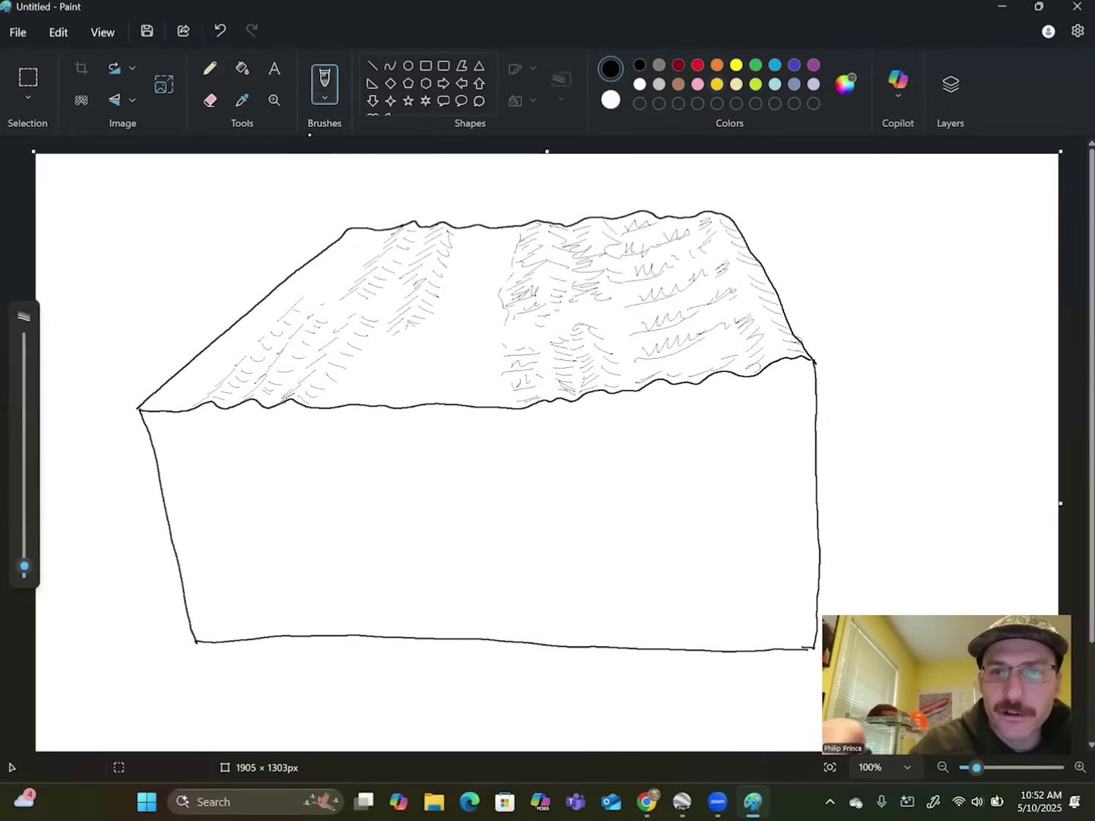
pyautogui.click(716, 84)
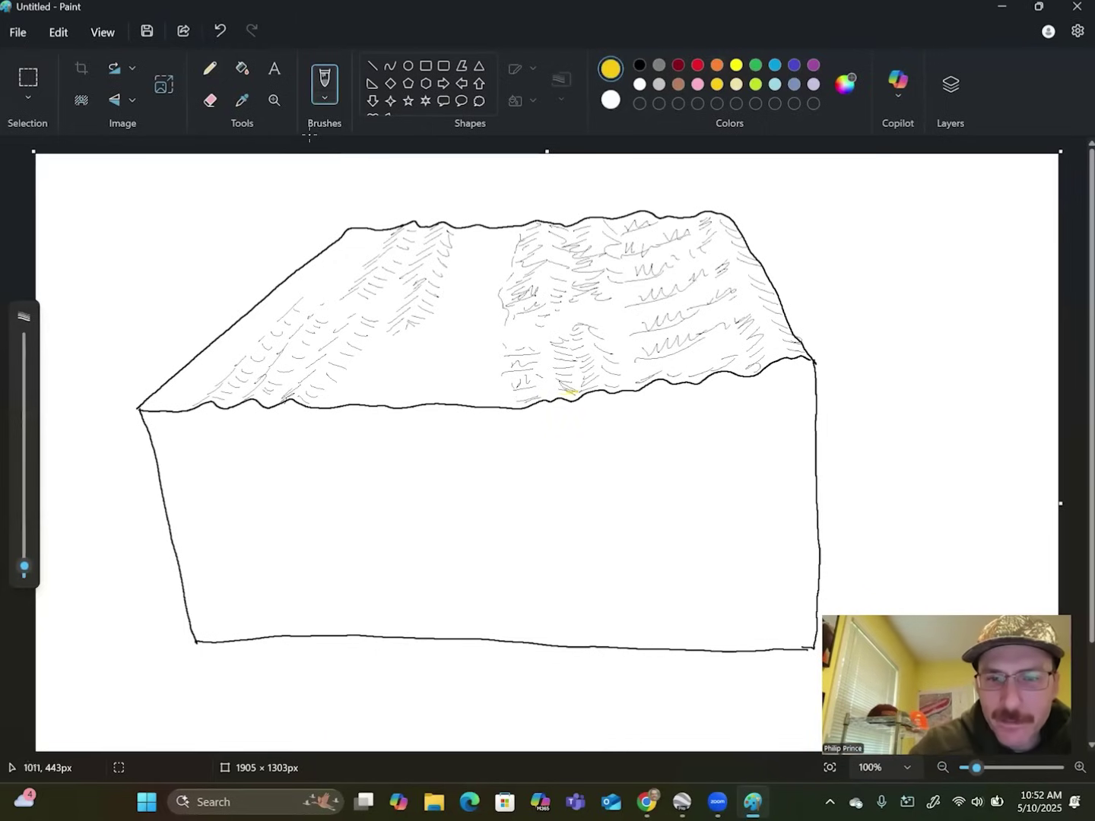
pyautogui.moveTo(583, 390)
pyautogui.mouseDown()
pyautogui.moveTo(555, 395)
pyautogui.moveTo(567, 395)
pyautogui.mouseUp()
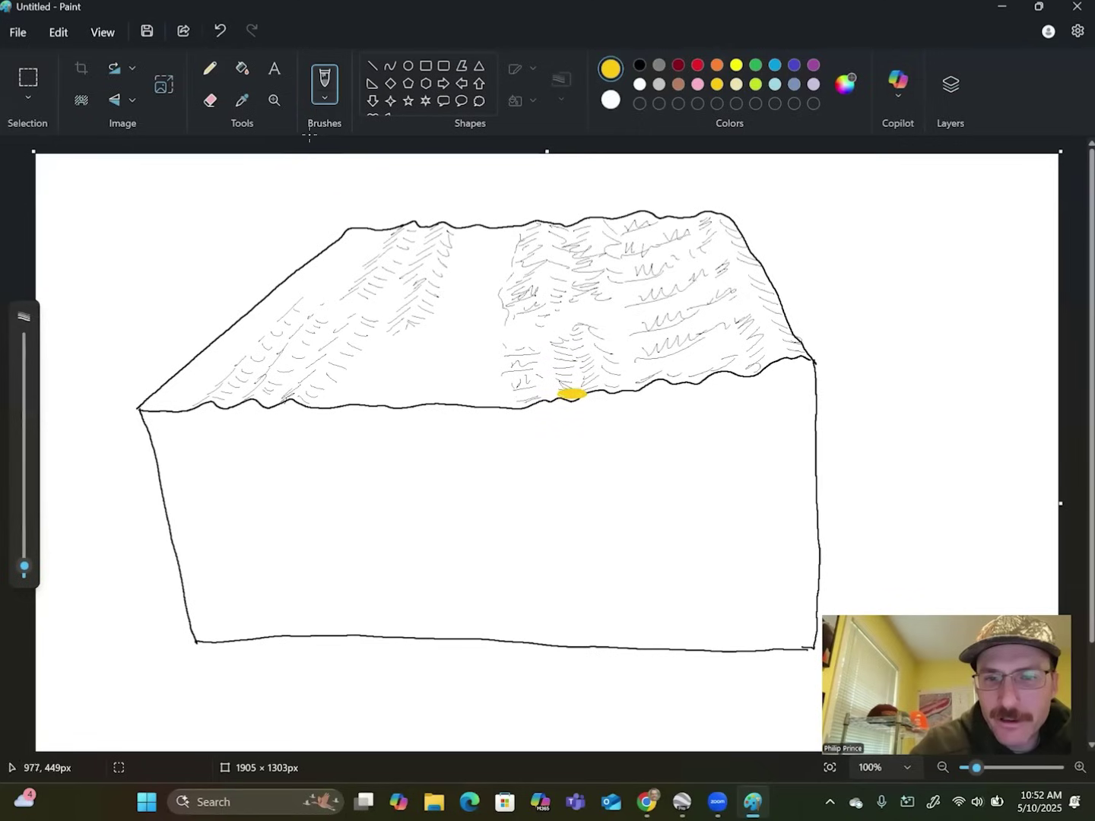
pyautogui.click(640, 65)
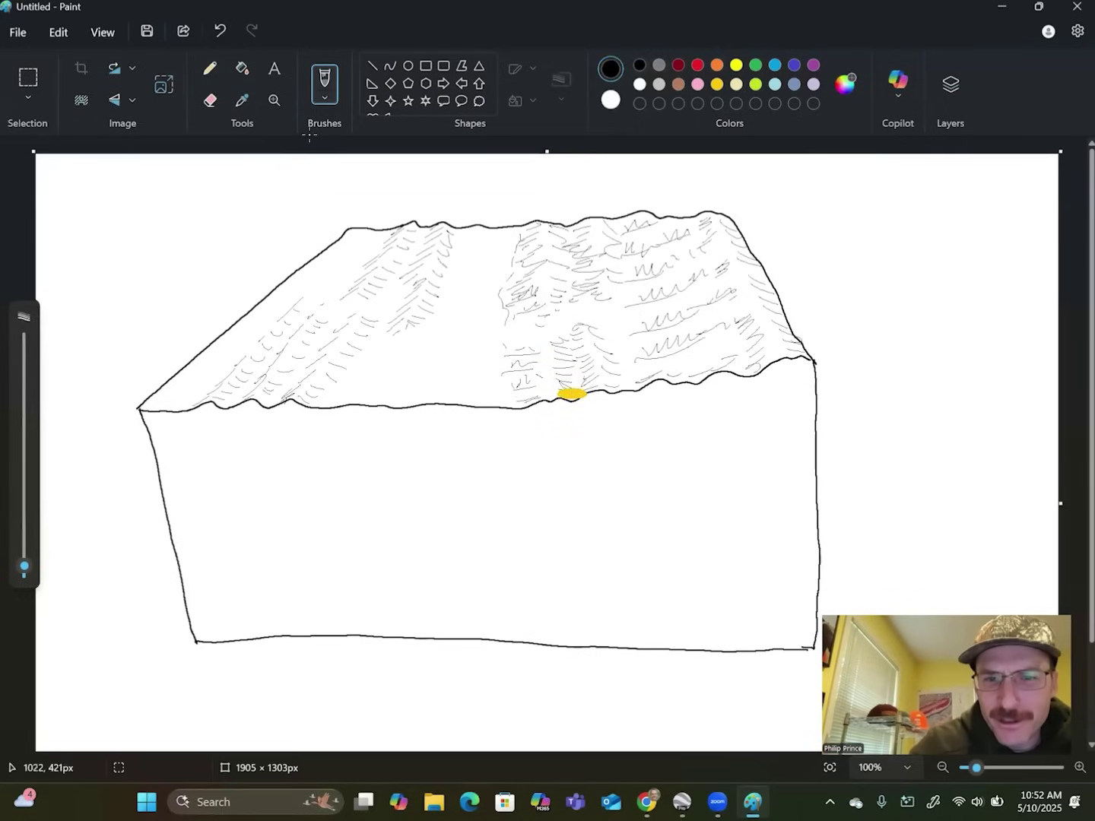
pyautogui.moveTo(584, 386)
pyautogui.mouseDown()
pyautogui.moveTo(559, 391)
pyautogui.moveTo(588, 393)
pyautogui.mouseUp()
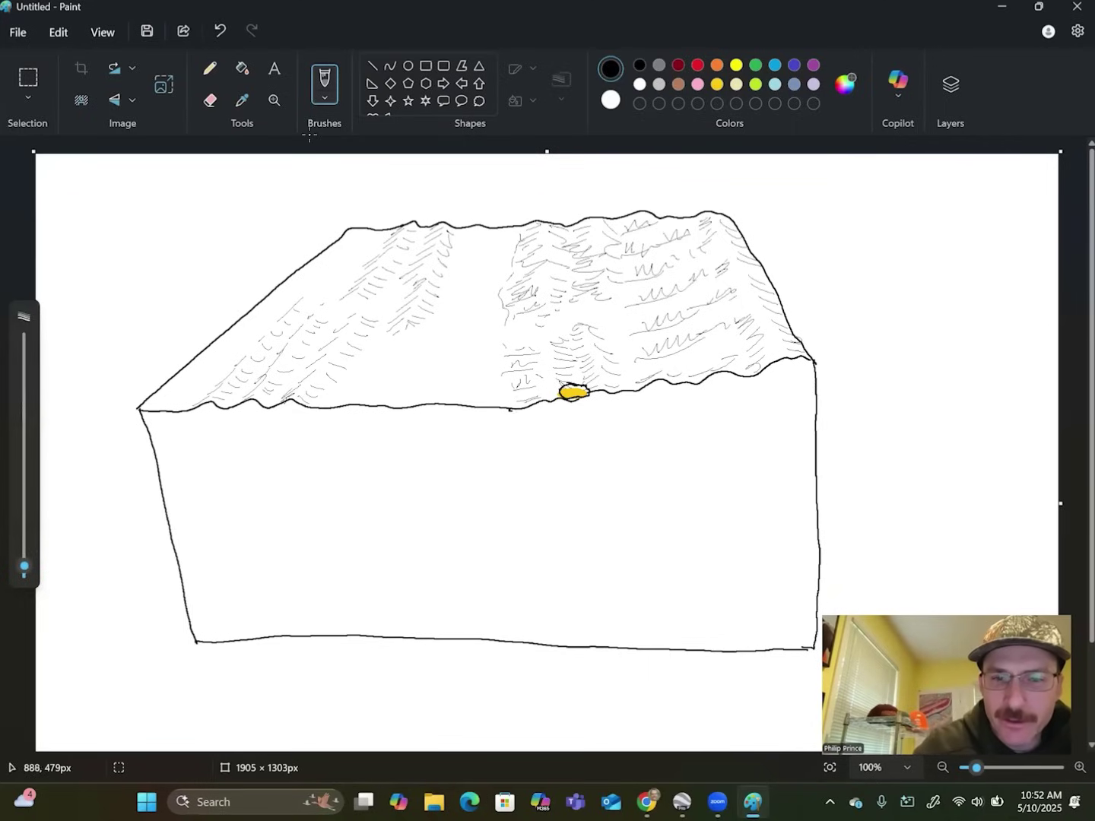
# Step: Brush curved black rock-layer lines across the front face, undoing one stray stroke
pyautogui.moveTo(511, 410)
pyautogui.mouseDown()
pyautogui.moveTo(602, 438)
pyautogui.moveTo(722, 443)
pyautogui.moveTo(816, 463)
pyautogui.mouseUp()
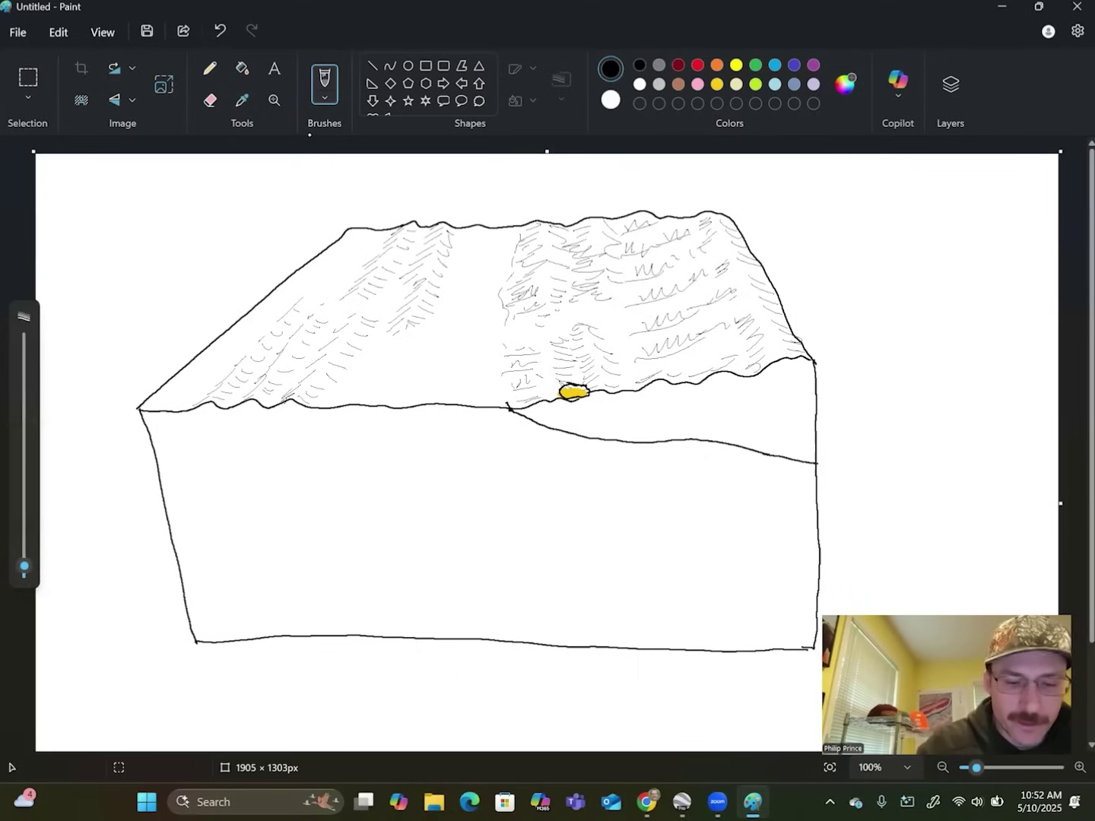
pyautogui.hotkey('ctrl', 'z')
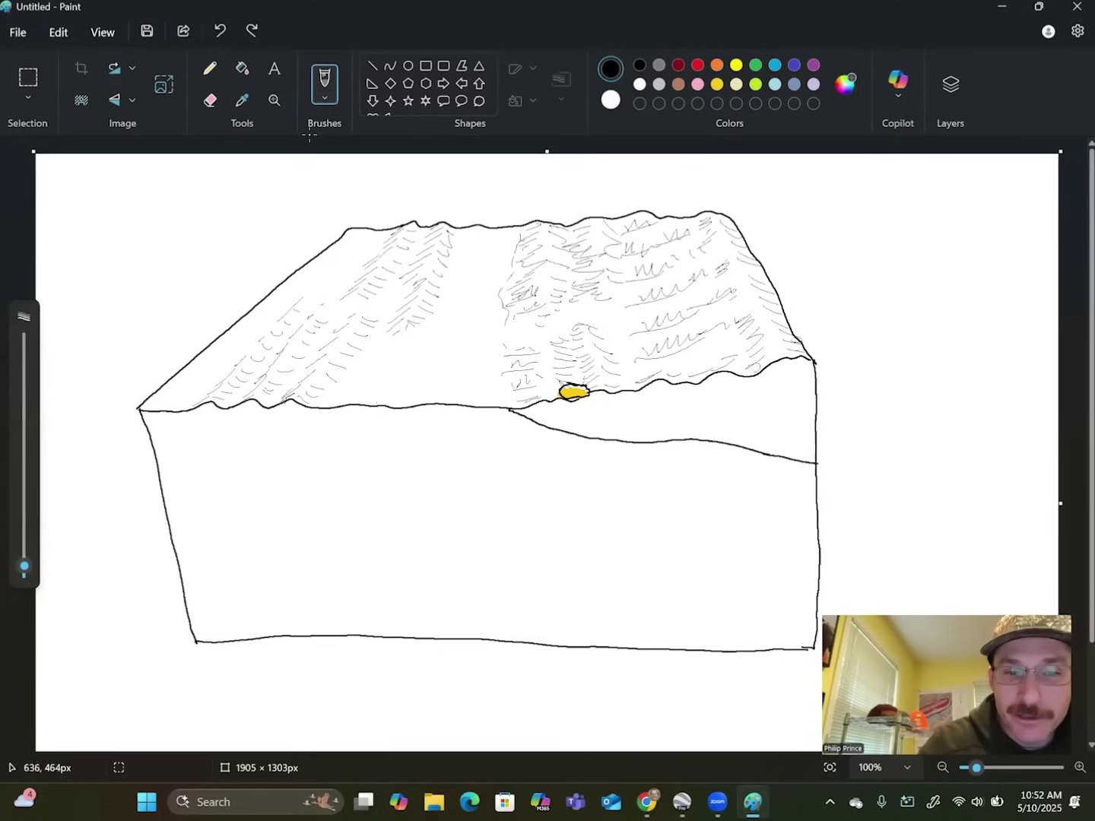
pyautogui.moveTo(388, 415)
pyautogui.mouseDown()
pyautogui.moveTo(555, 465)
pyautogui.moveTo(817, 483)
pyautogui.mouseUp()
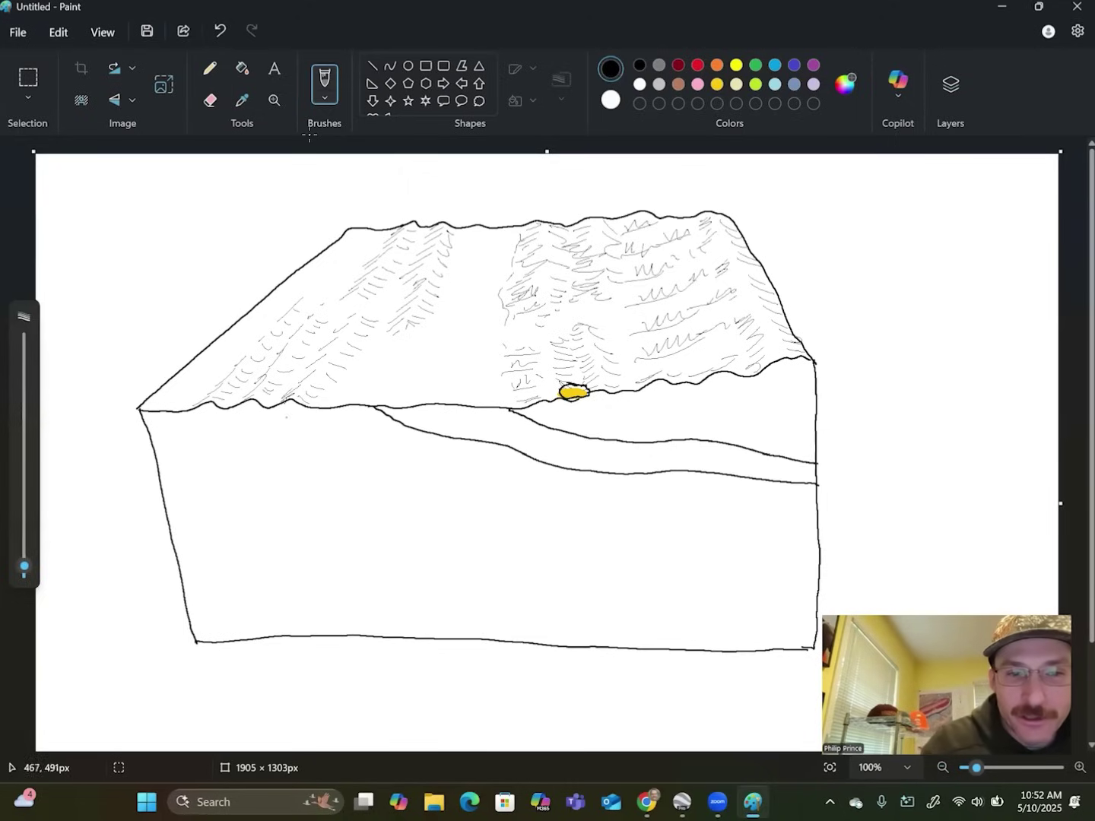
pyautogui.moveTo(314, 405)
pyautogui.mouseDown()
pyautogui.moveTo(404, 453)
pyautogui.moveTo(528, 486)
pyautogui.moveTo(819, 503)
pyautogui.mouseUp()
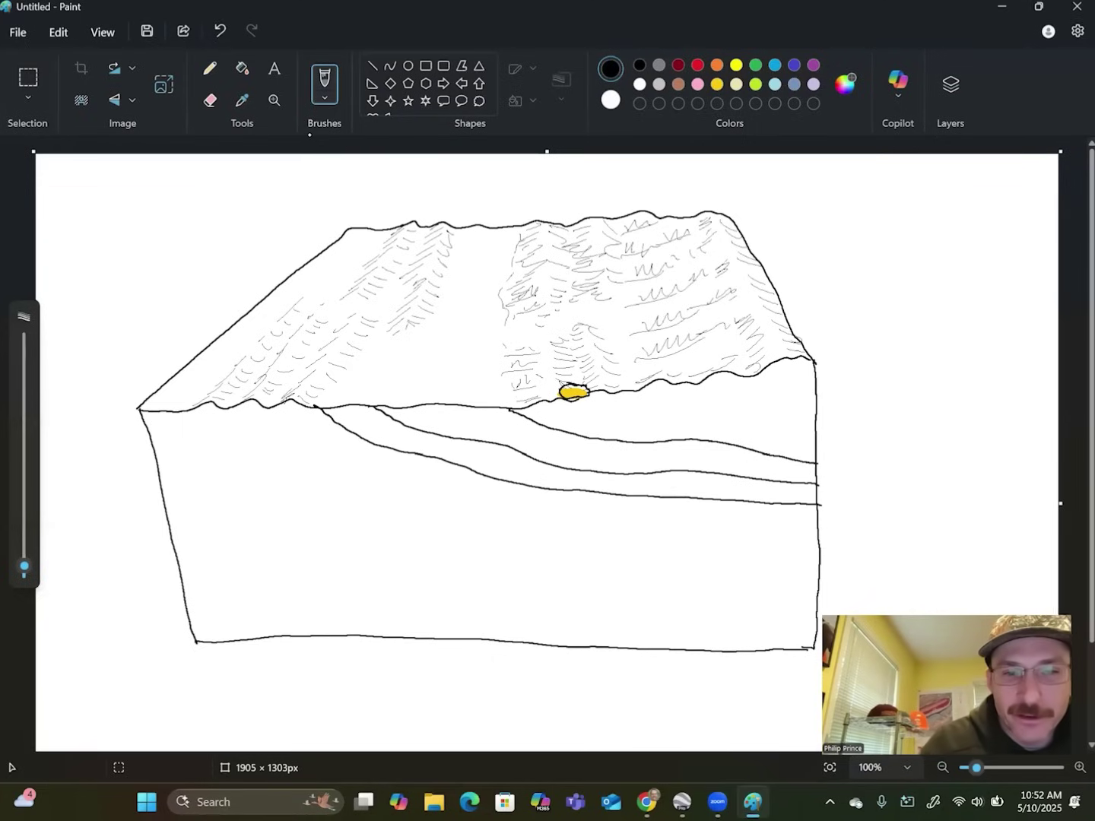
pyautogui.moveTo(266, 407)
pyautogui.mouseDown()
pyautogui.moveTo(296, 435)
pyautogui.moveTo(420, 479)
pyautogui.moveTo(585, 495)
pyautogui.mouseUp()
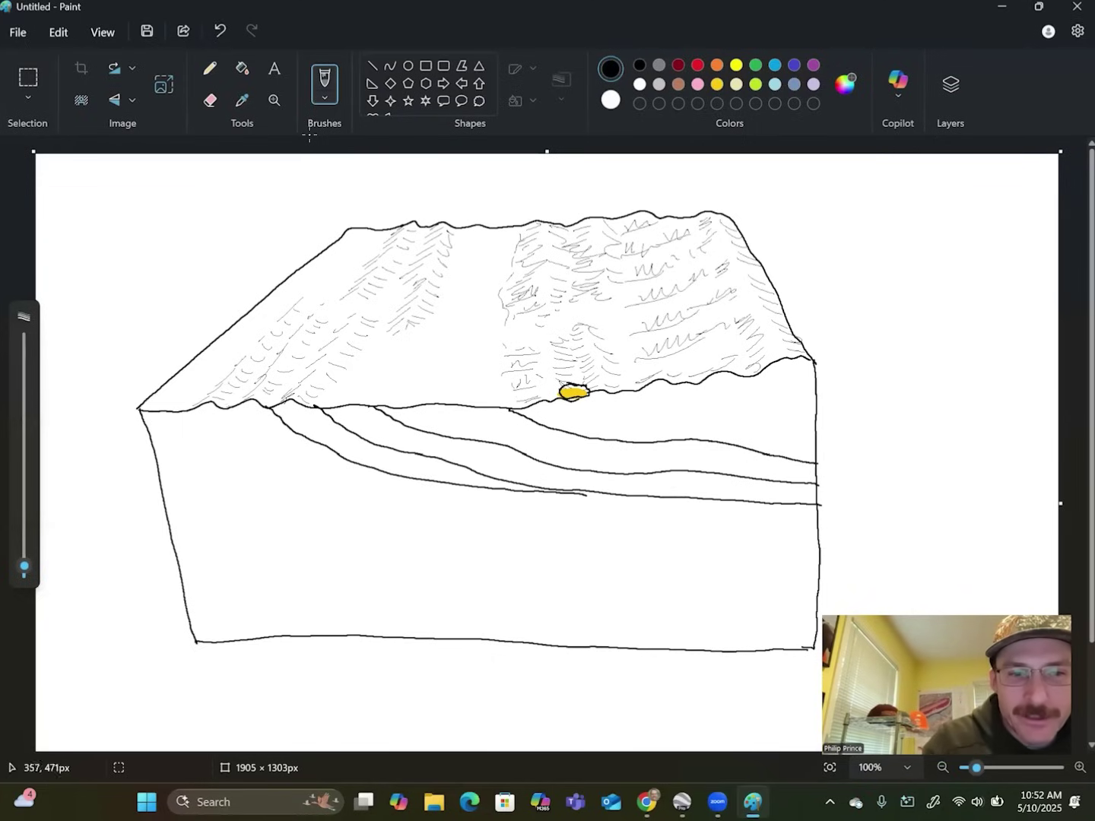
pyautogui.moveTo(227, 407)
pyautogui.mouseDown()
pyautogui.moveTo(286, 448)
pyautogui.moveTo(390, 484)
pyautogui.moveTo(654, 495)
pyautogui.mouseUp()
# Step: Add shorter layer lines from the left corner and a long lowest line to the right edge
pyautogui.moveTo(184, 411)
pyautogui.mouseDown()
pyautogui.moveTo(279, 464)
pyautogui.moveTo(375, 482)
pyautogui.mouseUp()
pyautogui.moveTo(147, 425)
pyautogui.mouseDown()
pyautogui.moveTo(184, 447)
pyautogui.moveTo(361, 480)
pyautogui.mouseUp()
pyautogui.moveTo(156, 466); pyautogui.dragTo(373, 483)
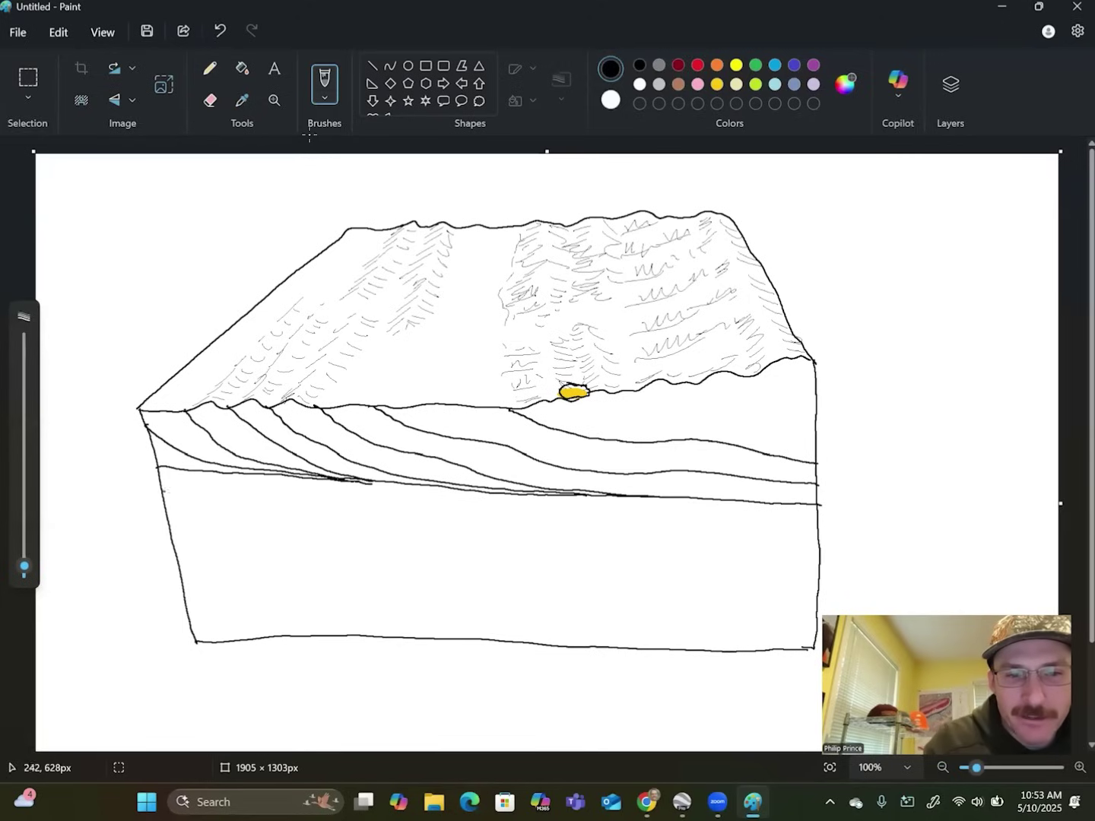
pyautogui.moveTo(162, 492); pyautogui.dragTo(635, 517)
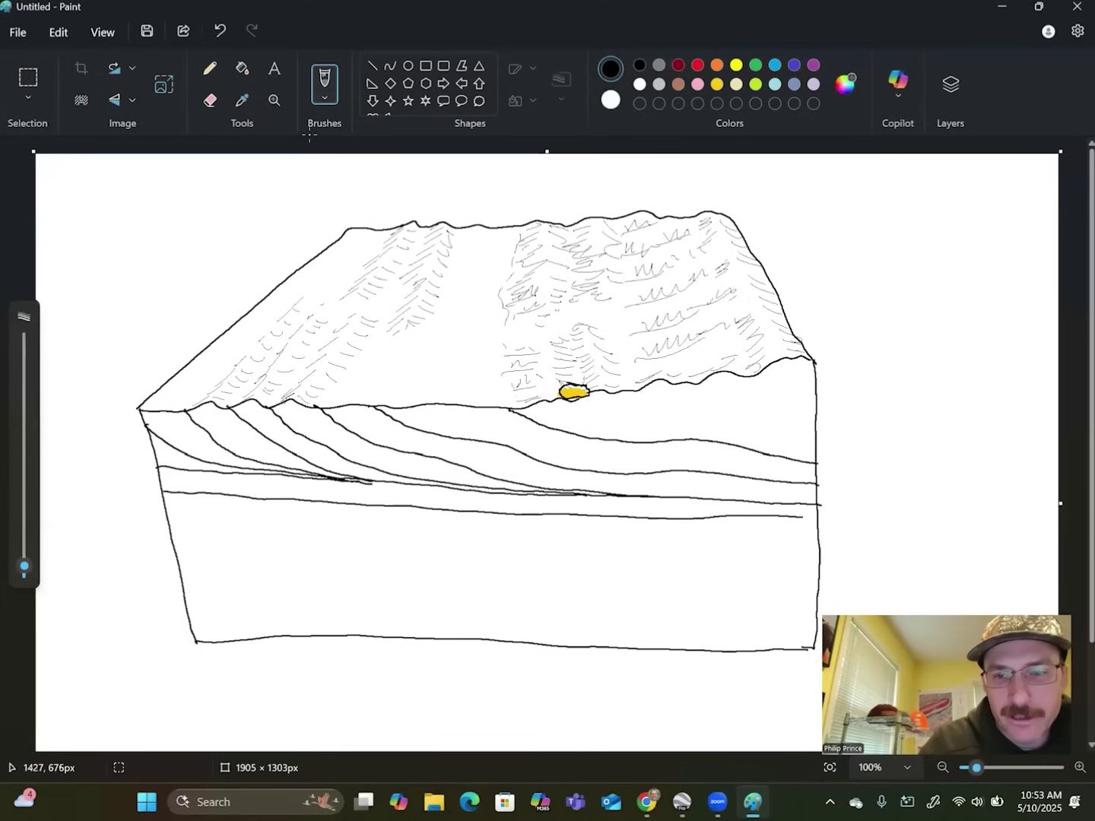
pyautogui.moveTo(802, 516); pyautogui.dragTo(821, 517)
pyautogui.click(242, 68)
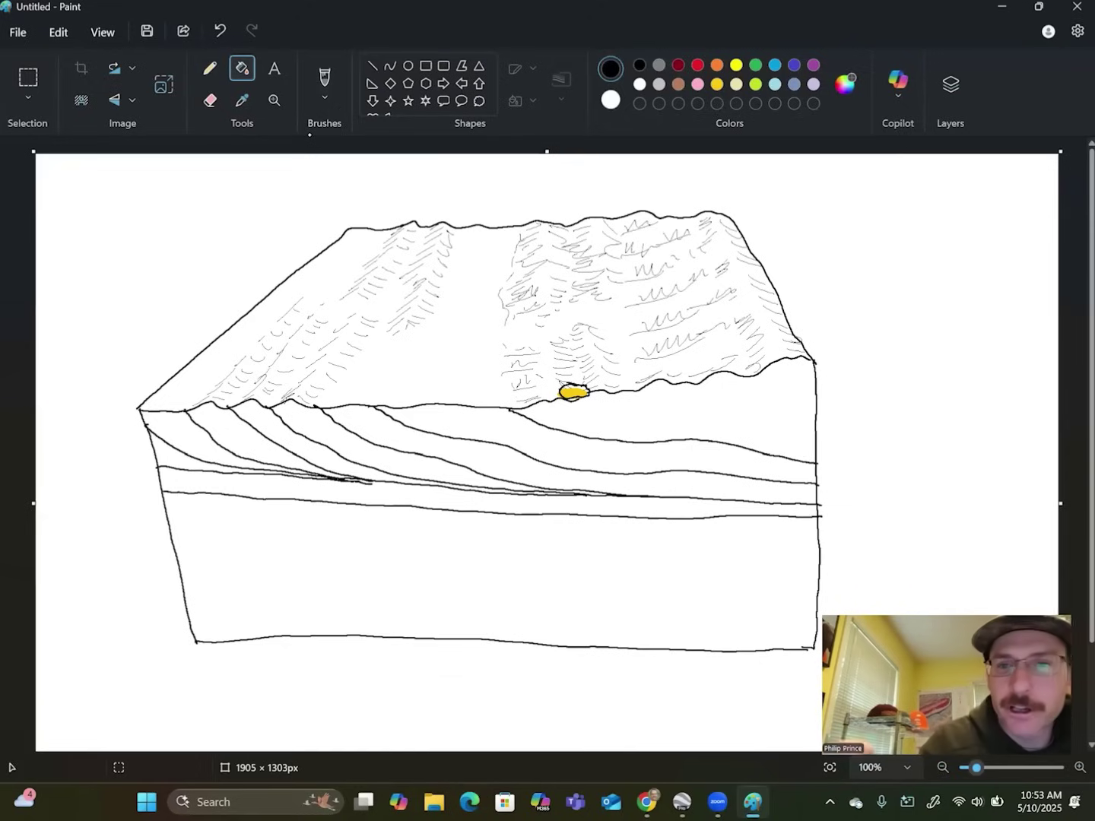
pyautogui.click(678, 84)
# Step: Fill the top right band brown and the bands beneath it lavender
pyautogui.click(742, 413)
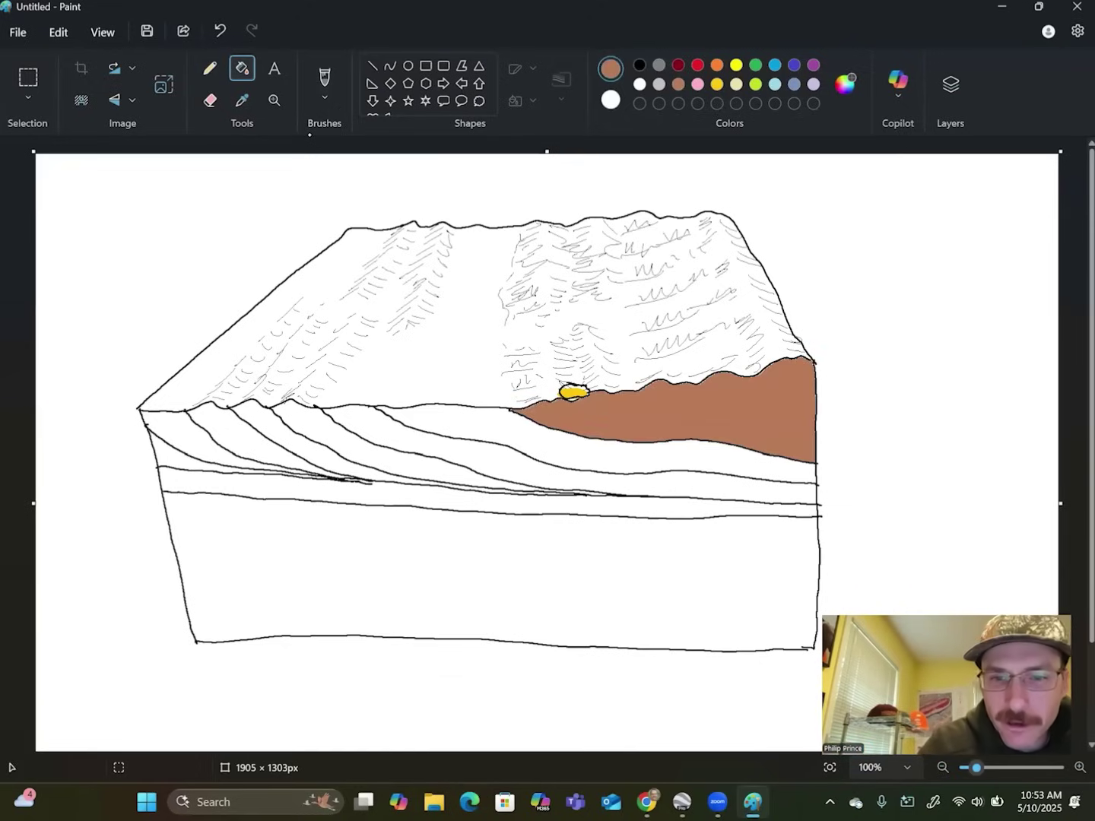
pyautogui.click(812, 83)
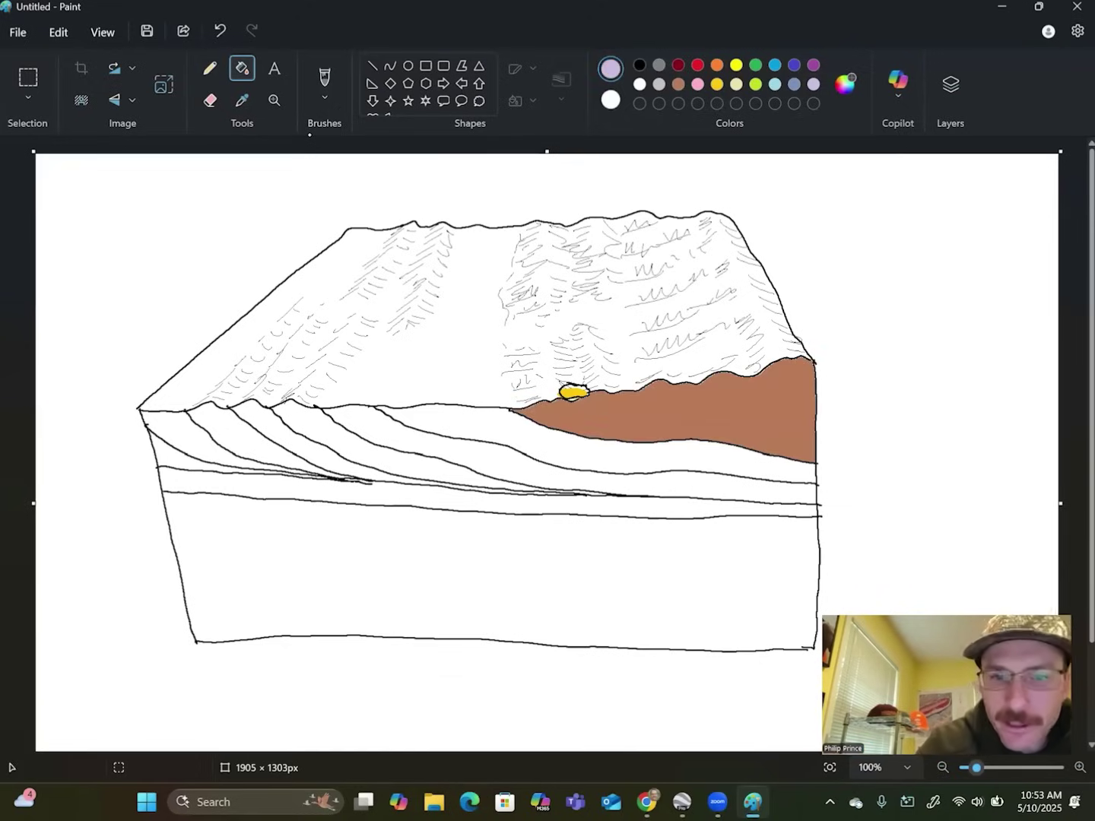
pyautogui.click(506, 434)
pyautogui.click(469, 457)
pyautogui.click(353, 458)
pyautogui.click(252, 430)
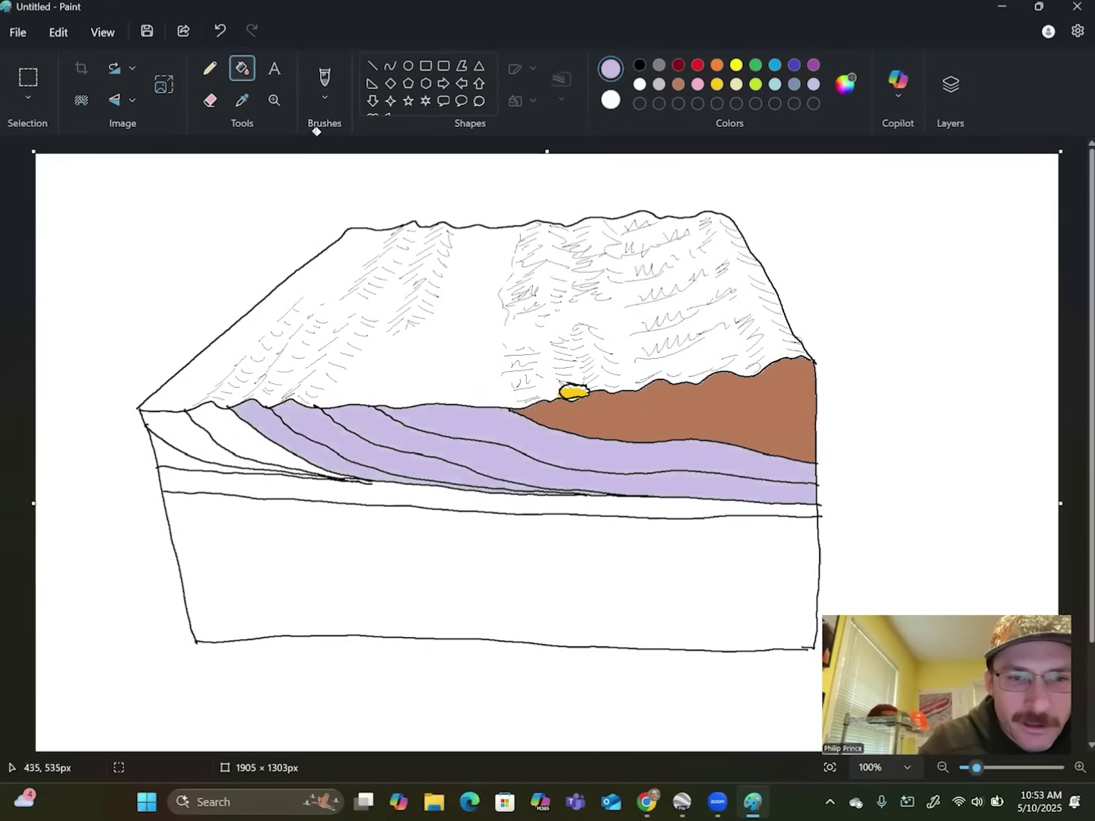
pyautogui.click(222, 432)
pyautogui.click(172, 454)
pyautogui.click(166, 462)
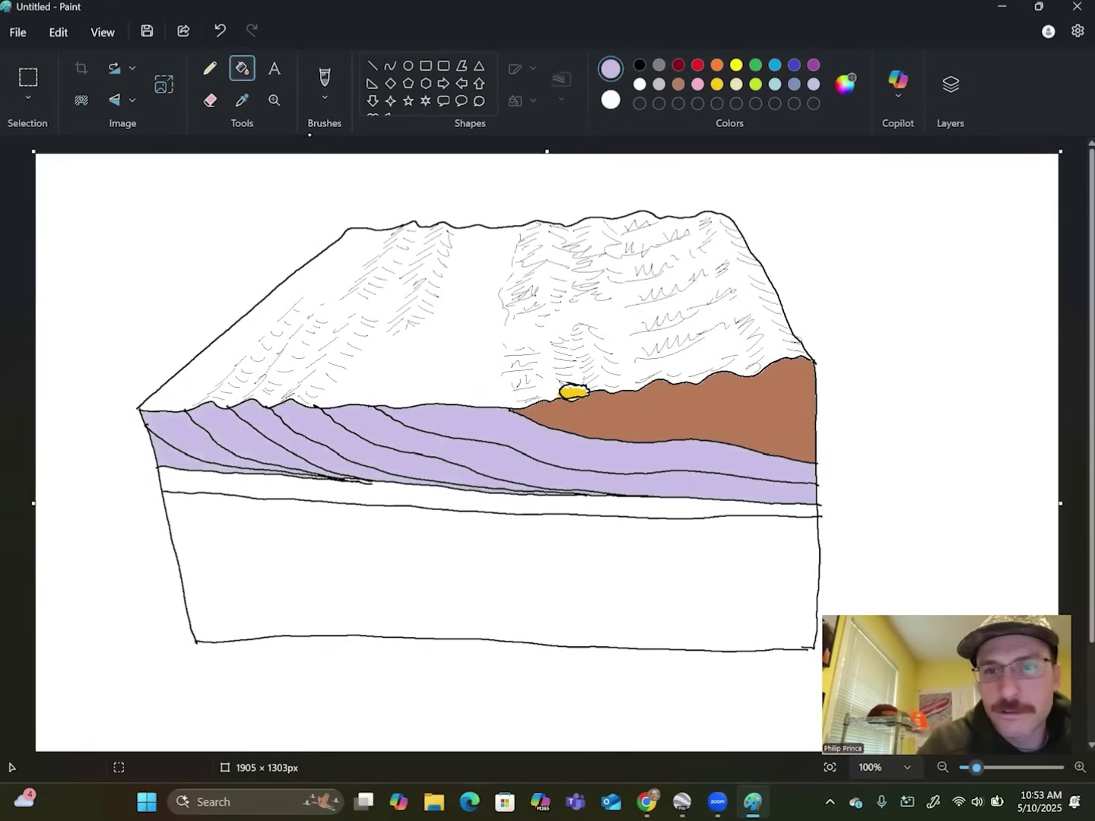
# Step: Fill the band below the lavender layers golden yellow, undoing a grey fill that spilled out
pyautogui.click(717, 84)
pyautogui.click(241, 478)
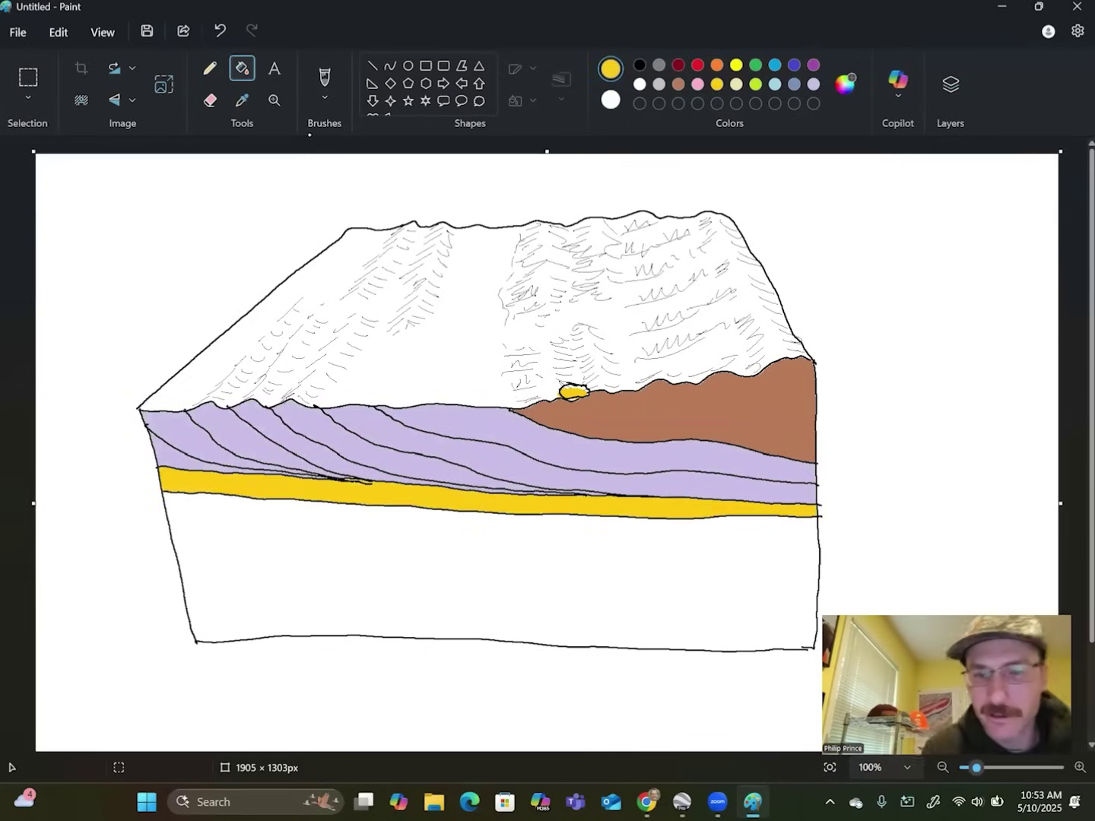
pyautogui.click(658, 84)
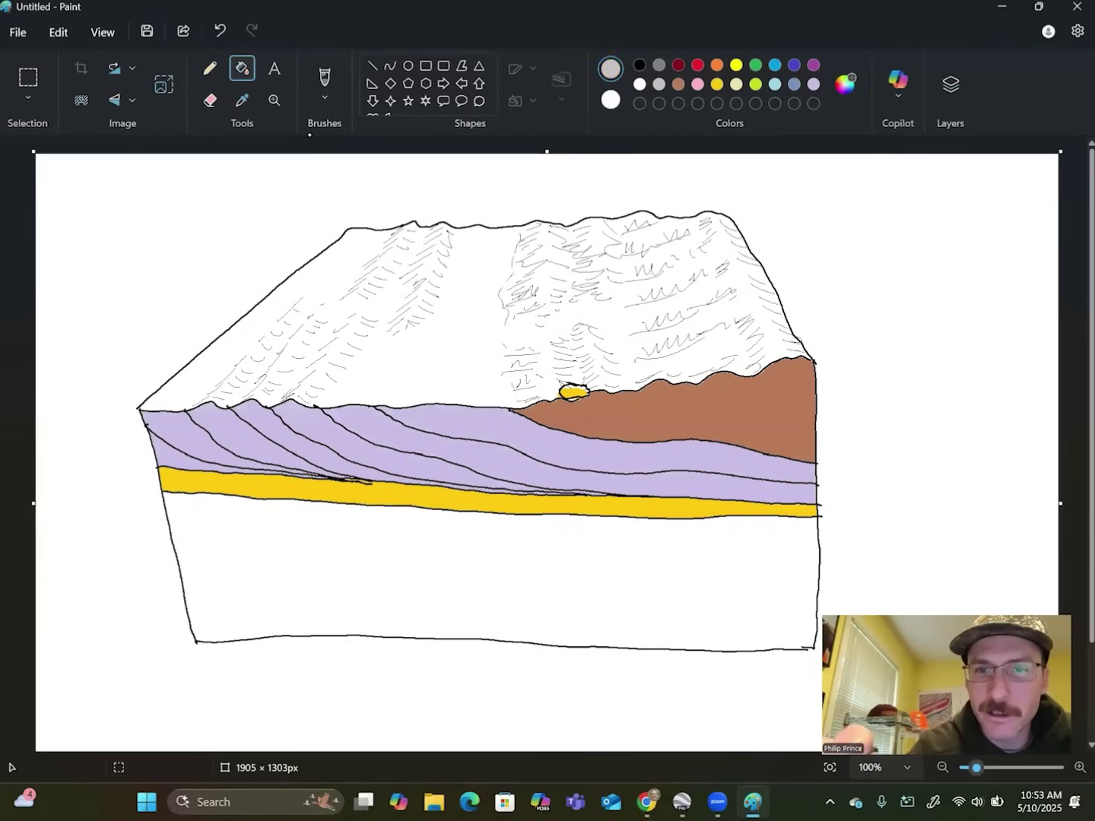
pyautogui.click(588, 537)
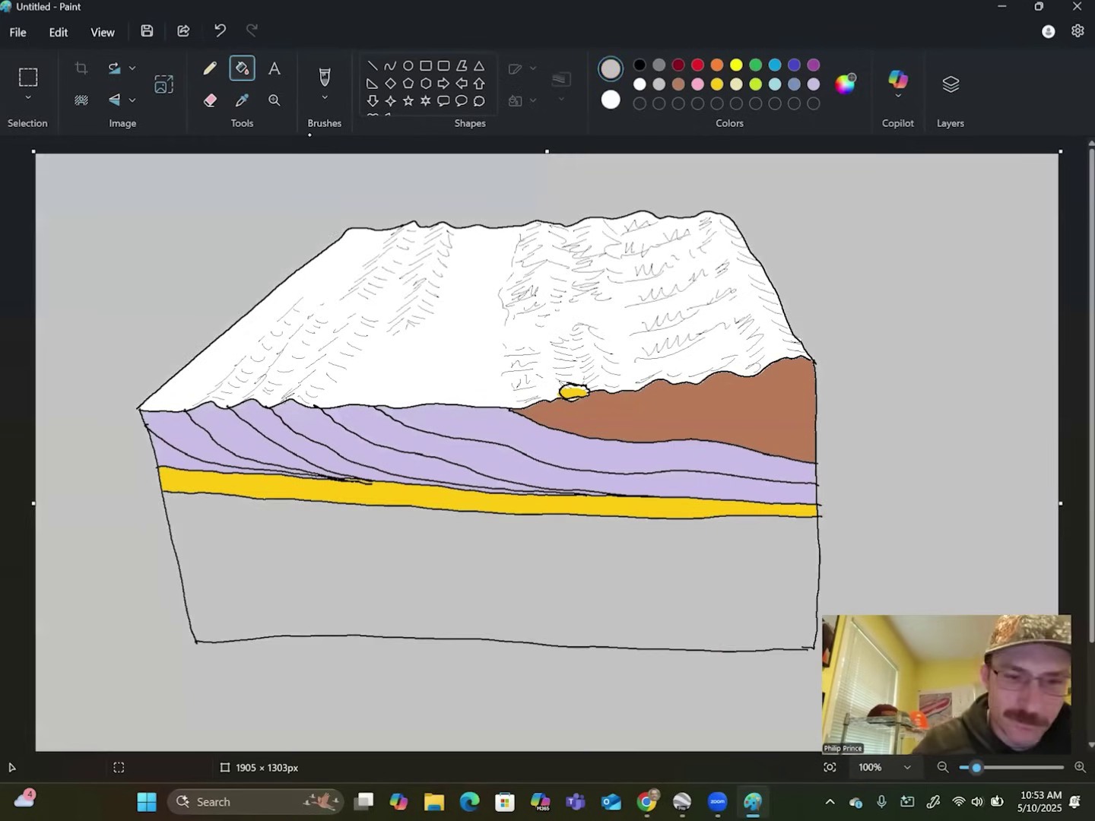
pyautogui.hotkey('ctrl', 'z')
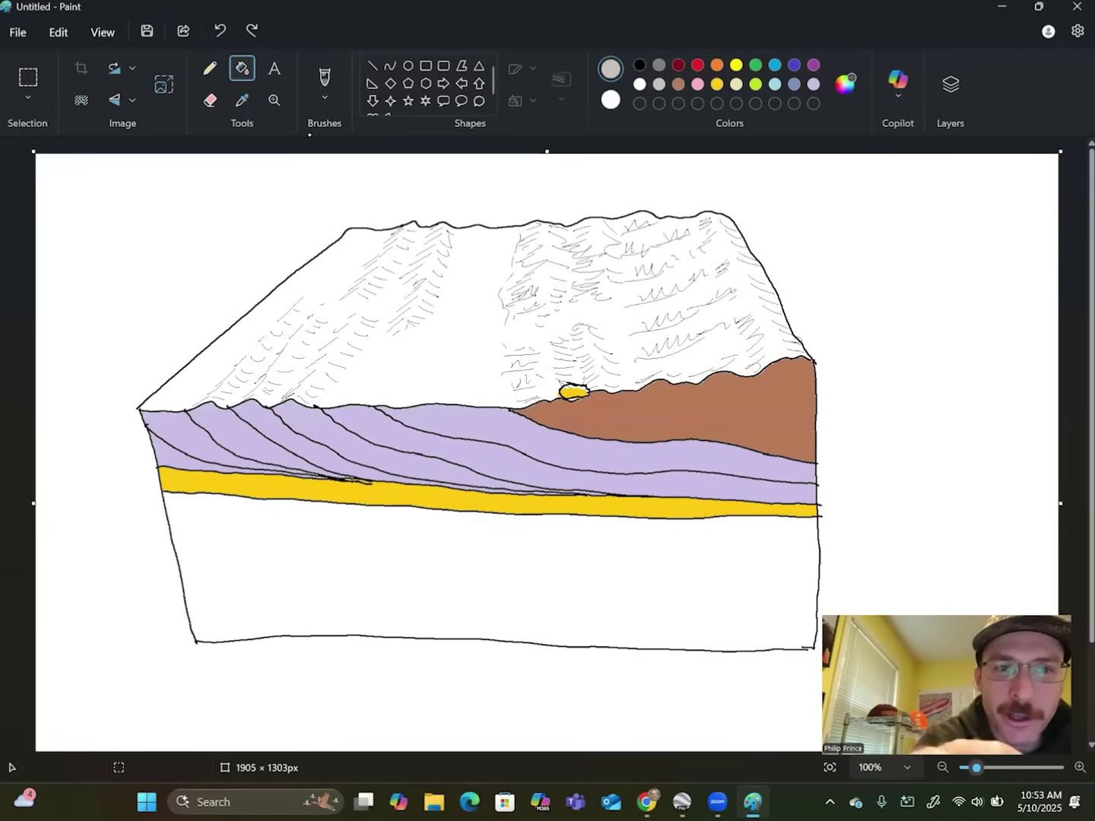
# Step: Seal a gap in the lower block's outline and fill the lower block light grey
pyautogui.click(324, 80)
pyautogui.click(281, 125)
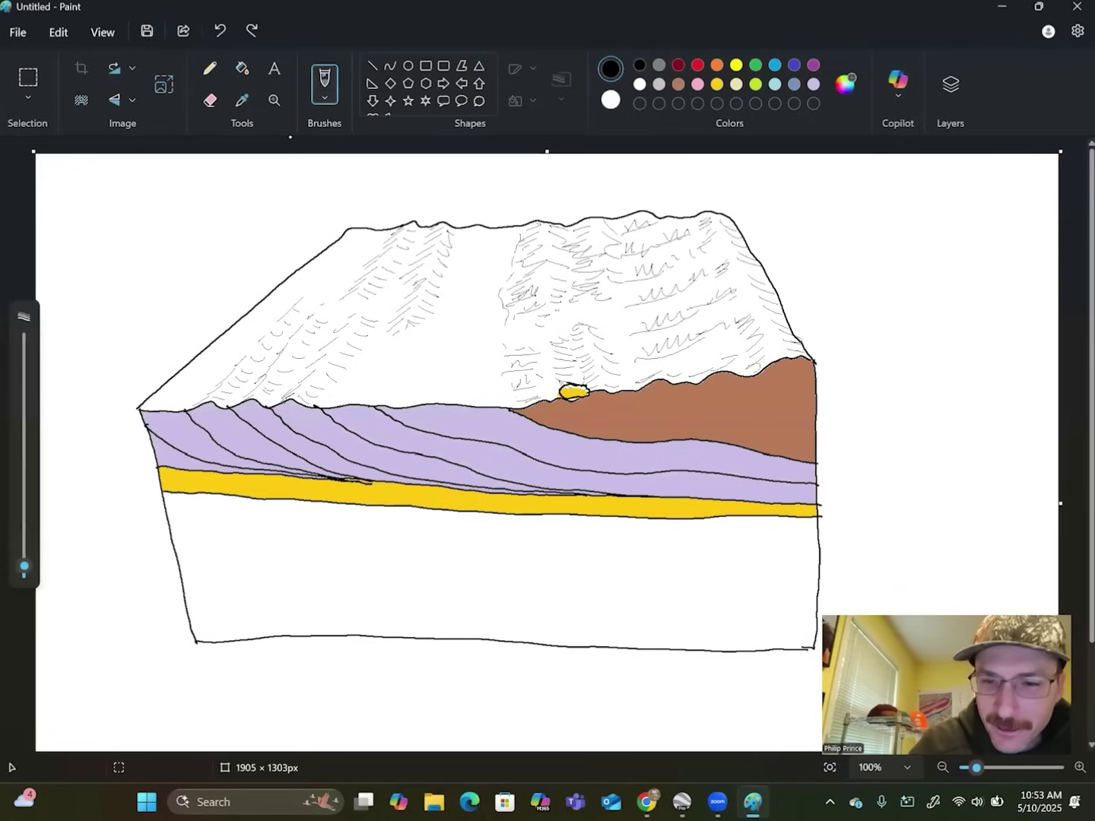
pyautogui.click(290, 137)
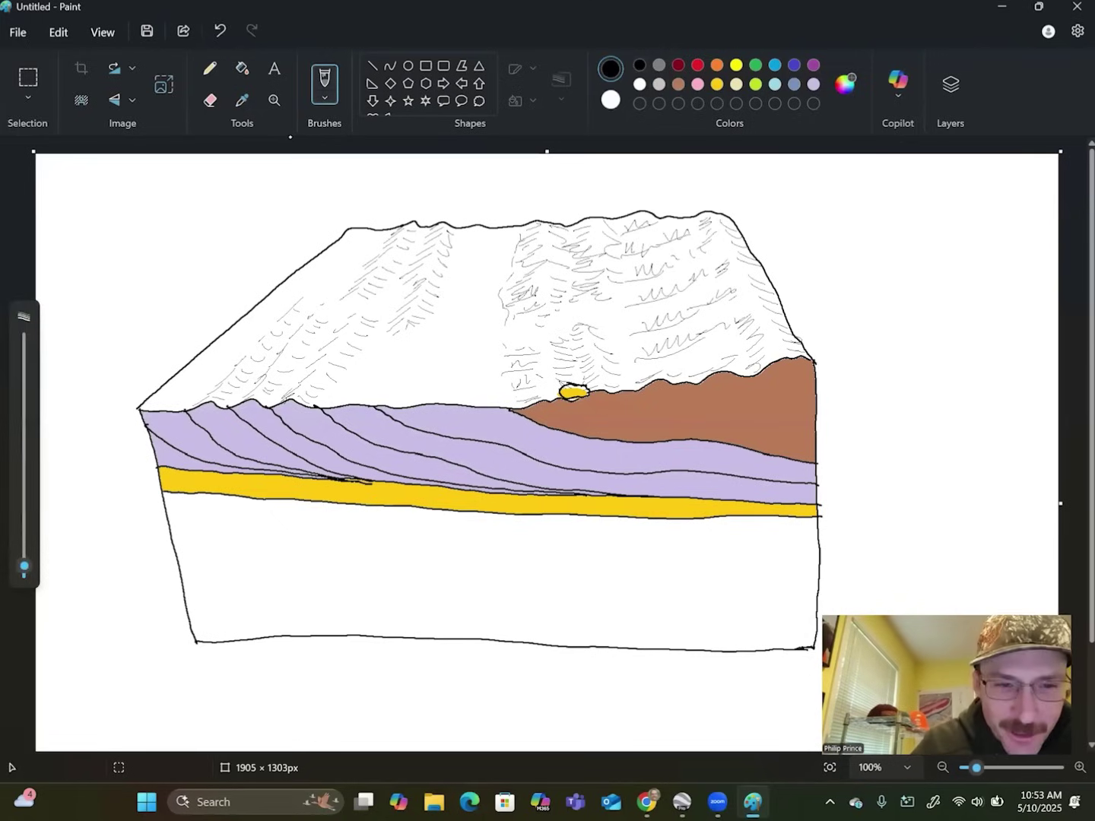
pyautogui.click(242, 69)
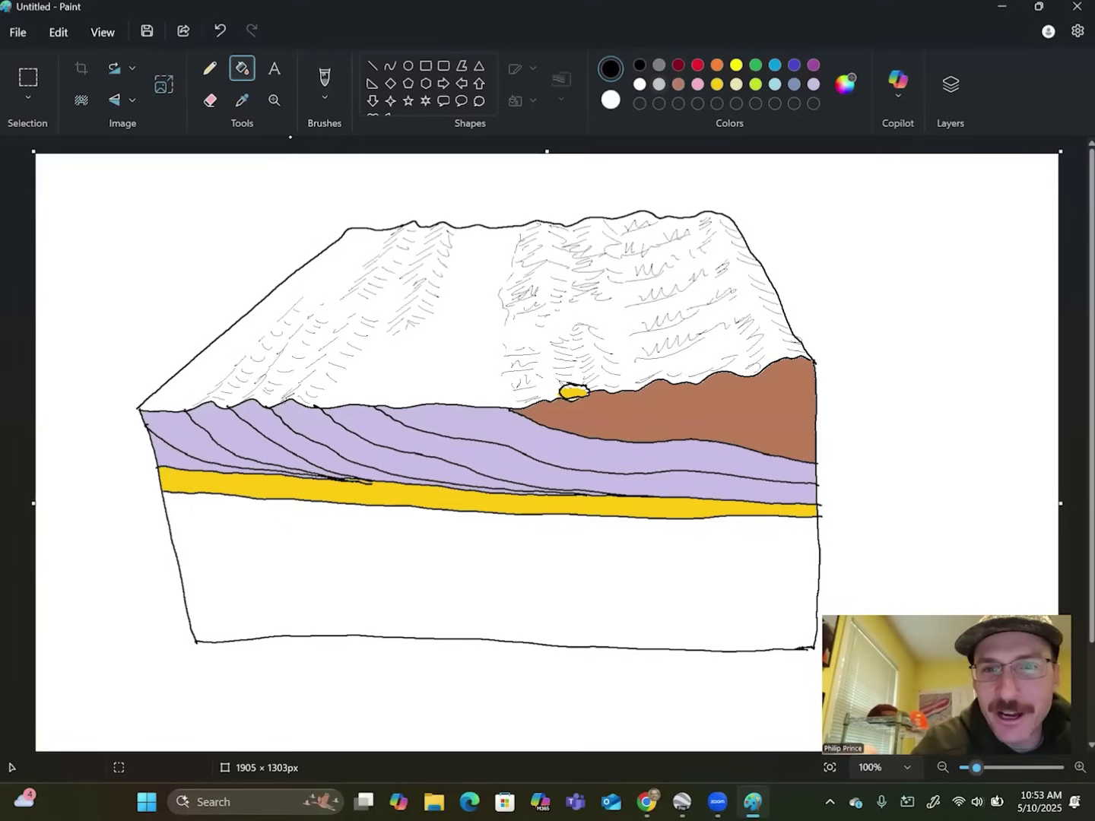
pyautogui.click(658, 84)
pyautogui.click(199, 545)
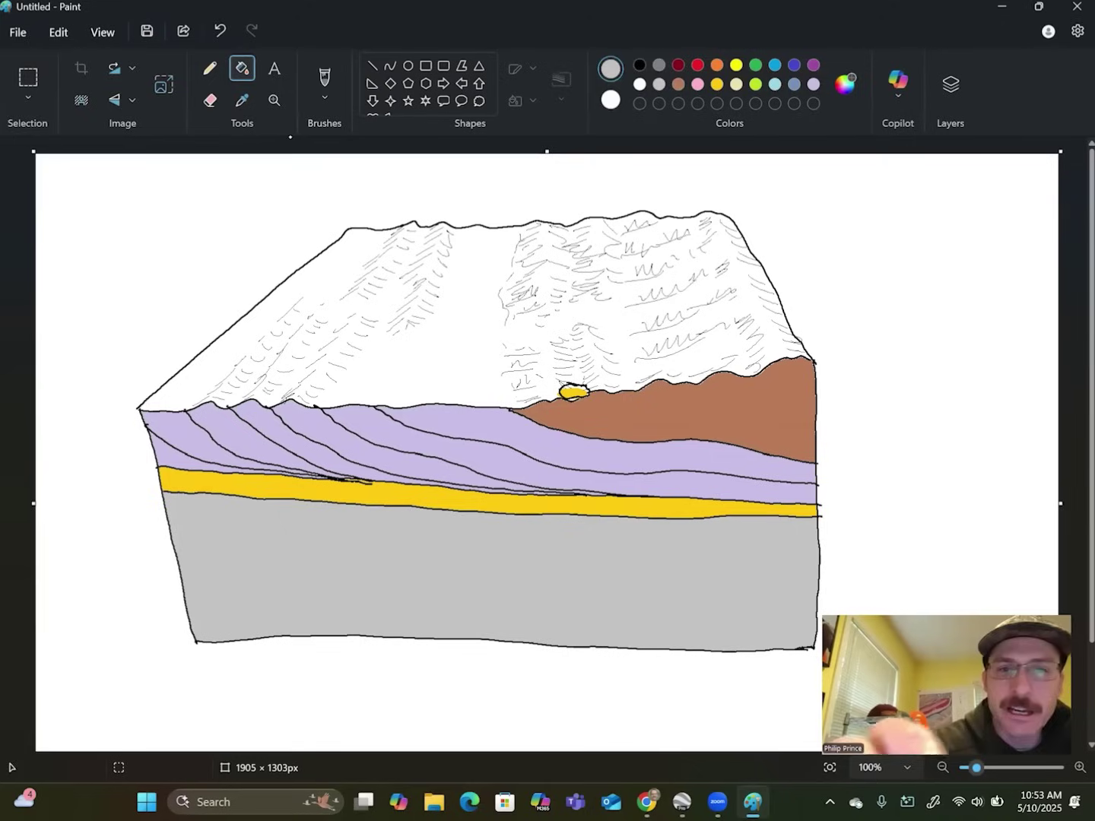
pyautogui.click(697, 64)
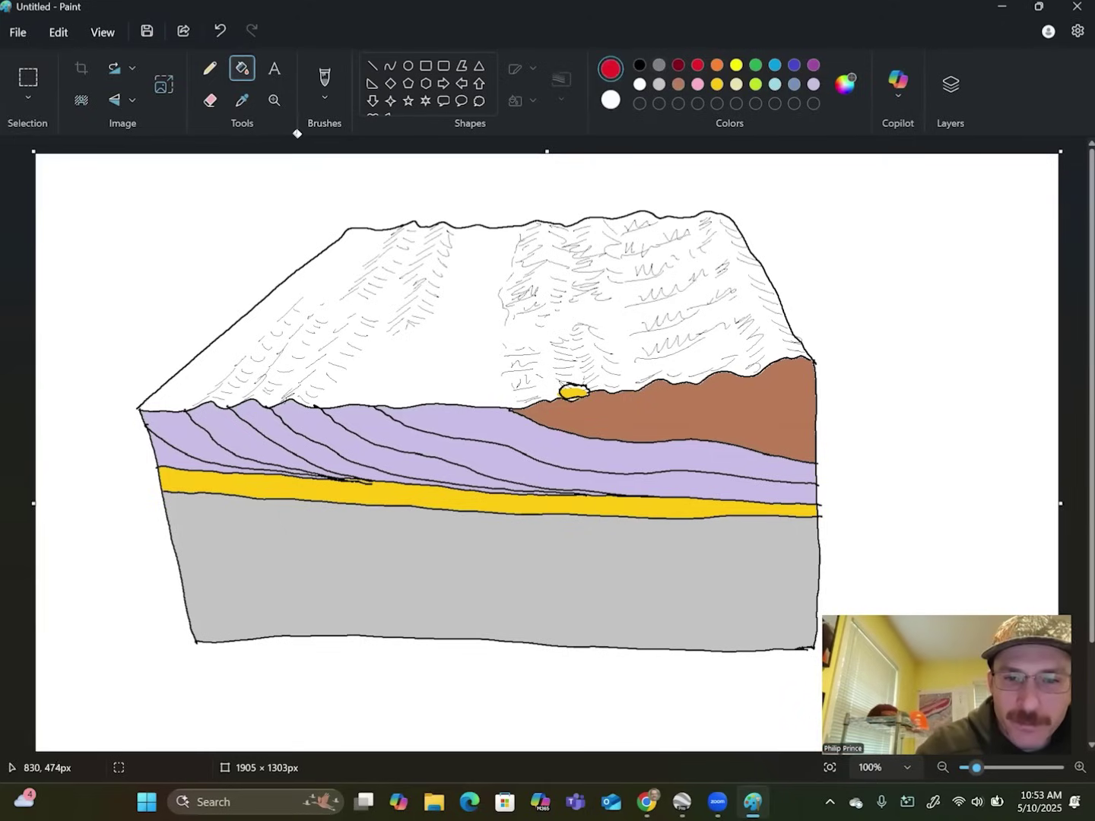
# Step: Draw red vertical lines, one from the gold blob ending in concentric red circles
pyautogui.click(325, 96)
pyautogui.click(288, 114)
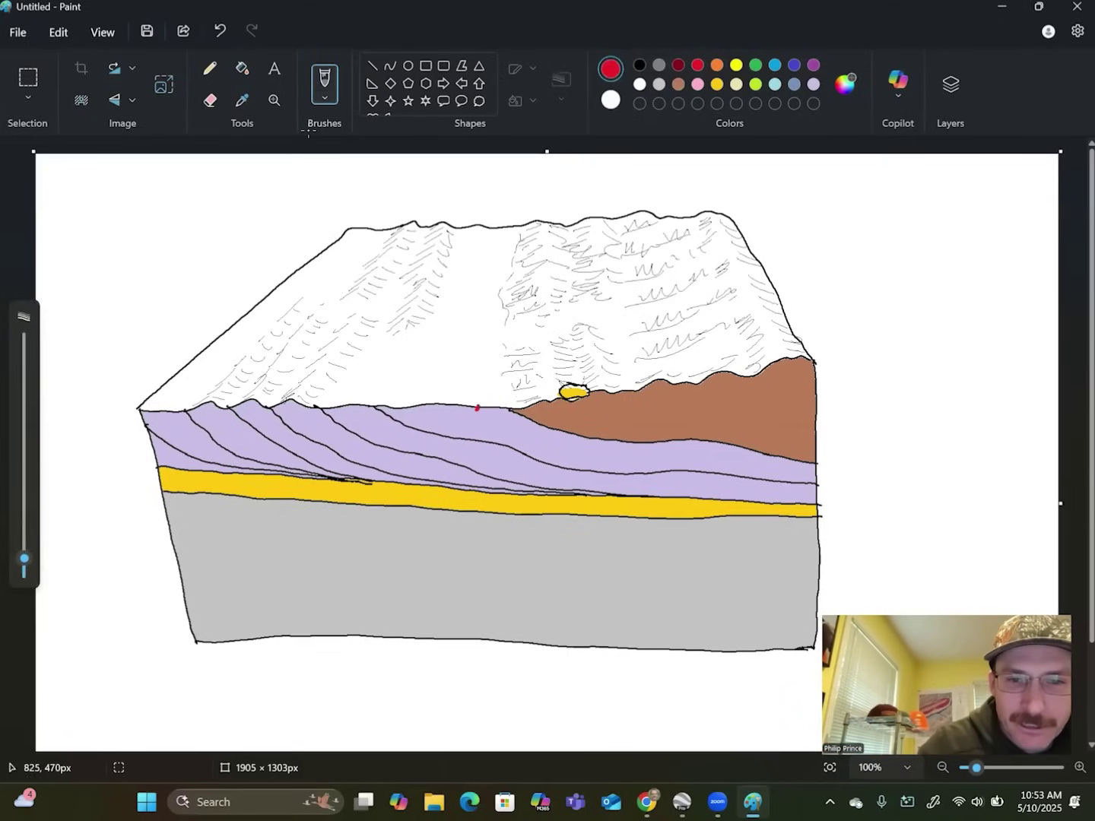
pyautogui.moveTo(478, 409)
pyautogui.mouseDown()
pyautogui.moveTo(485, 511)
pyautogui.moveTo(495, 511)
pyautogui.moveTo(482, 410)
pyautogui.mouseUp()
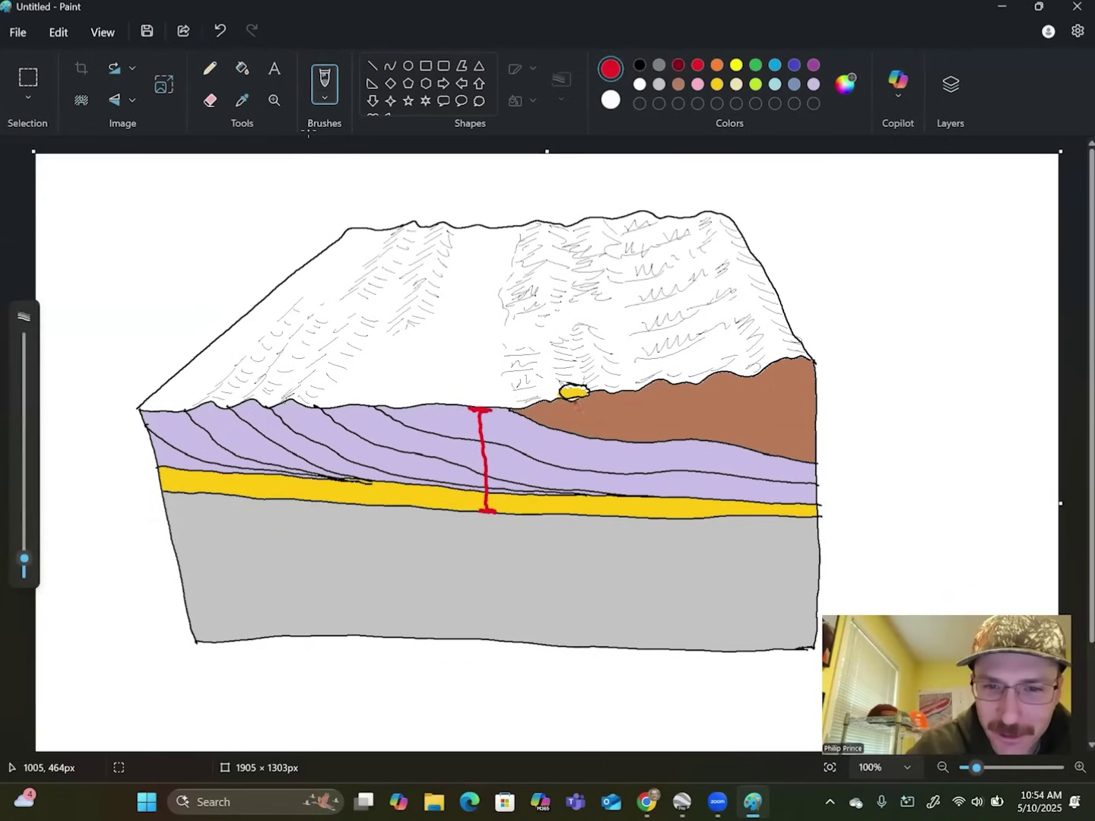
pyautogui.moveTo(577, 401)
pyautogui.mouseDown()
pyautogui.moveTo(579, 640)
pyautogui.moveTo(592, 641)
pyautogui.mouseUp()
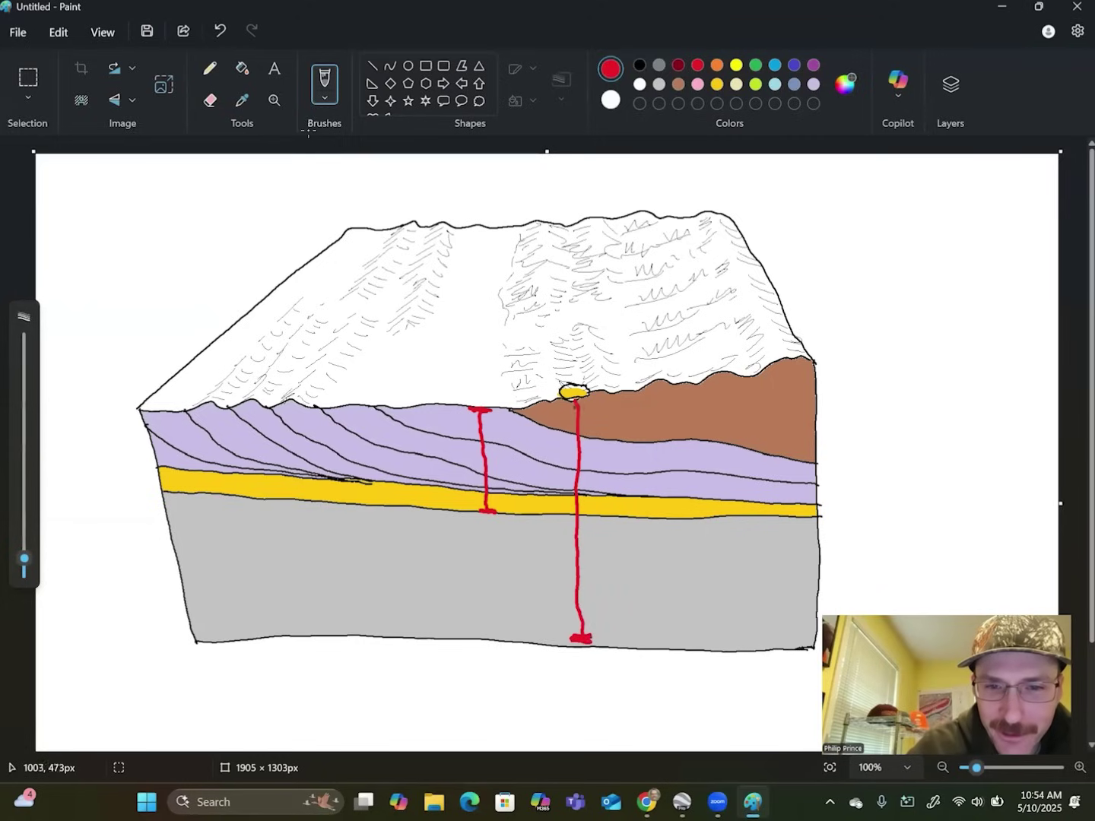
pyautogui.moveTo(587, 403); pyautogui.dragTo(573, 403)
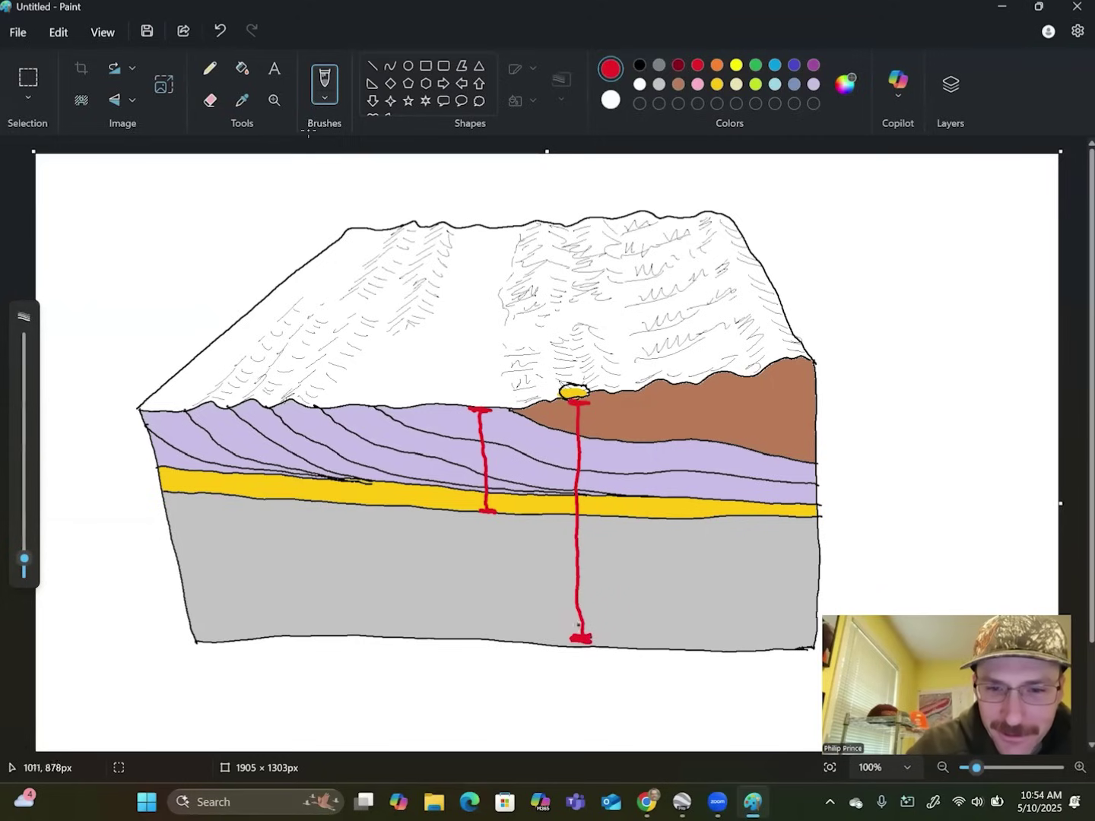
pyautogui.moveTo(594, 613)
pyautogui.mouseDown()
pyautogui.moveTo(602, 625)
pyautogui.moveTo(509, 649)
pyautogui.moveTo(618, 582)
pyautogui.moveTo(585, 729)
pyautogui.moveTo(660, 558)
pyautogui.mouseUp()
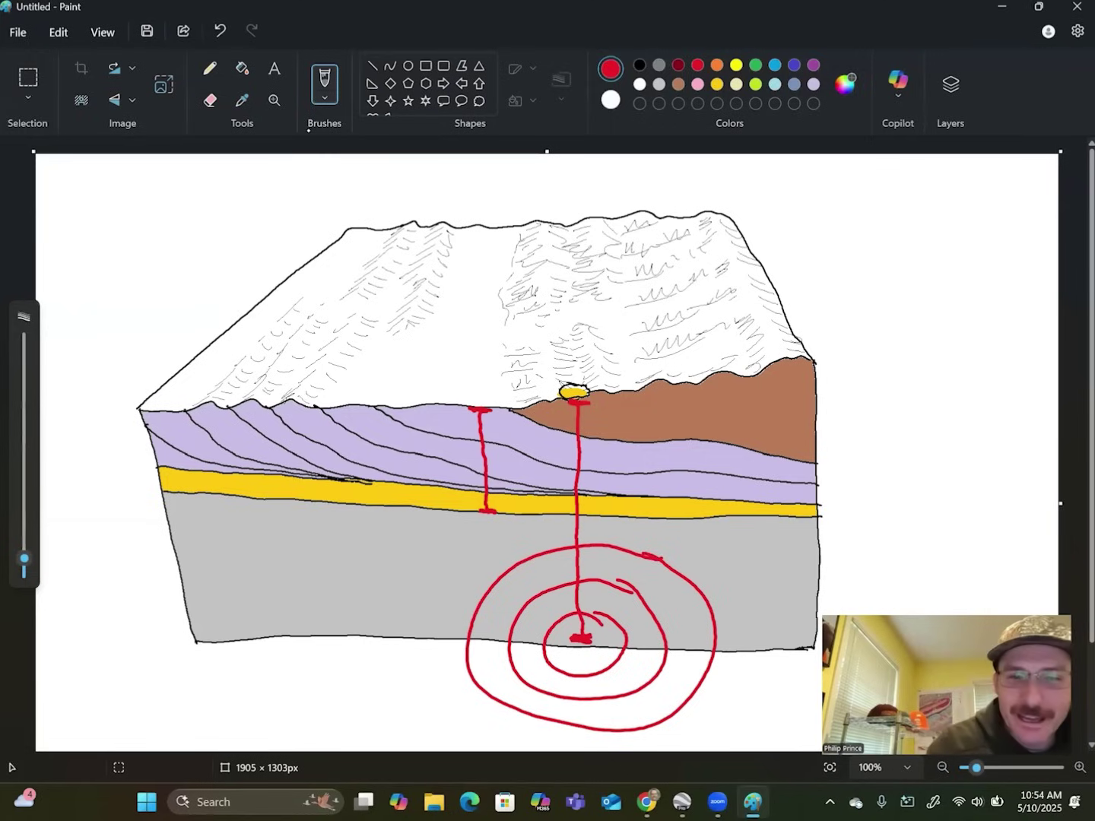
# Step: Try red wavy lines along the lavender-yellow boundary and brown layer edge, undoing both
pyautogui.moveTo(266, 471); pyautogui.dragTo(738, 493)
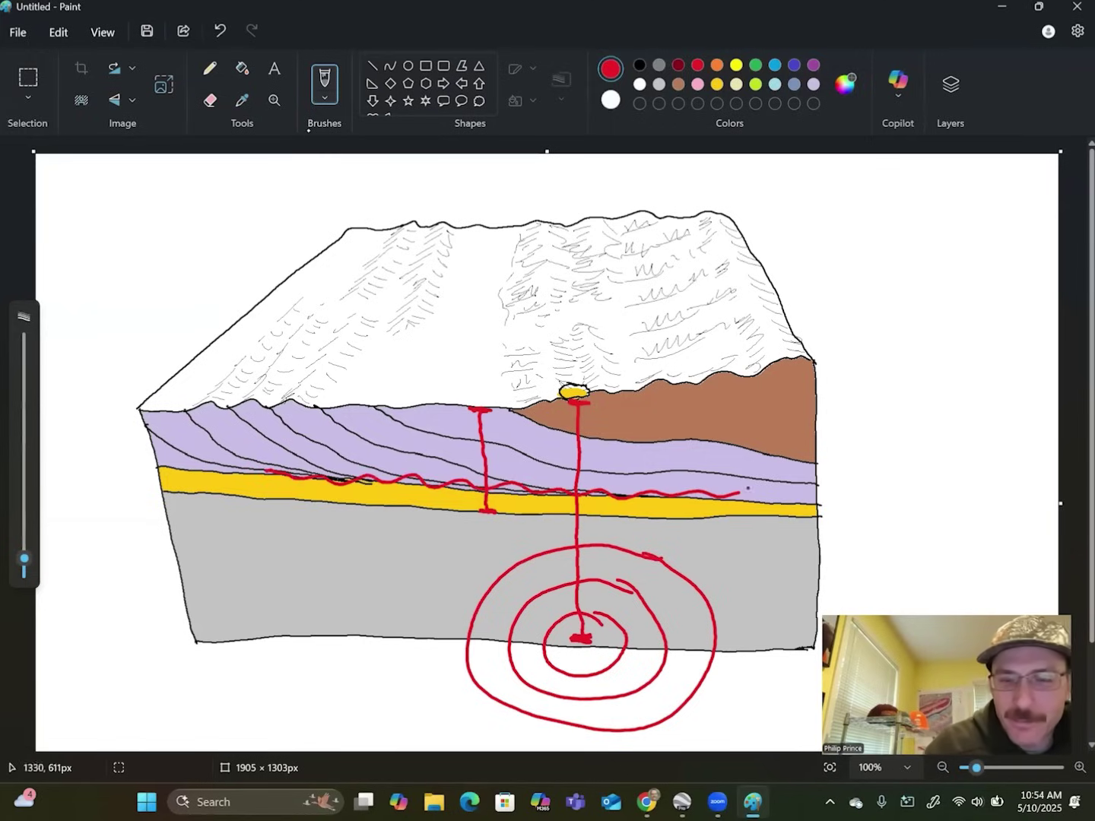
pyautogui.hotkey('ctrl', 'z')
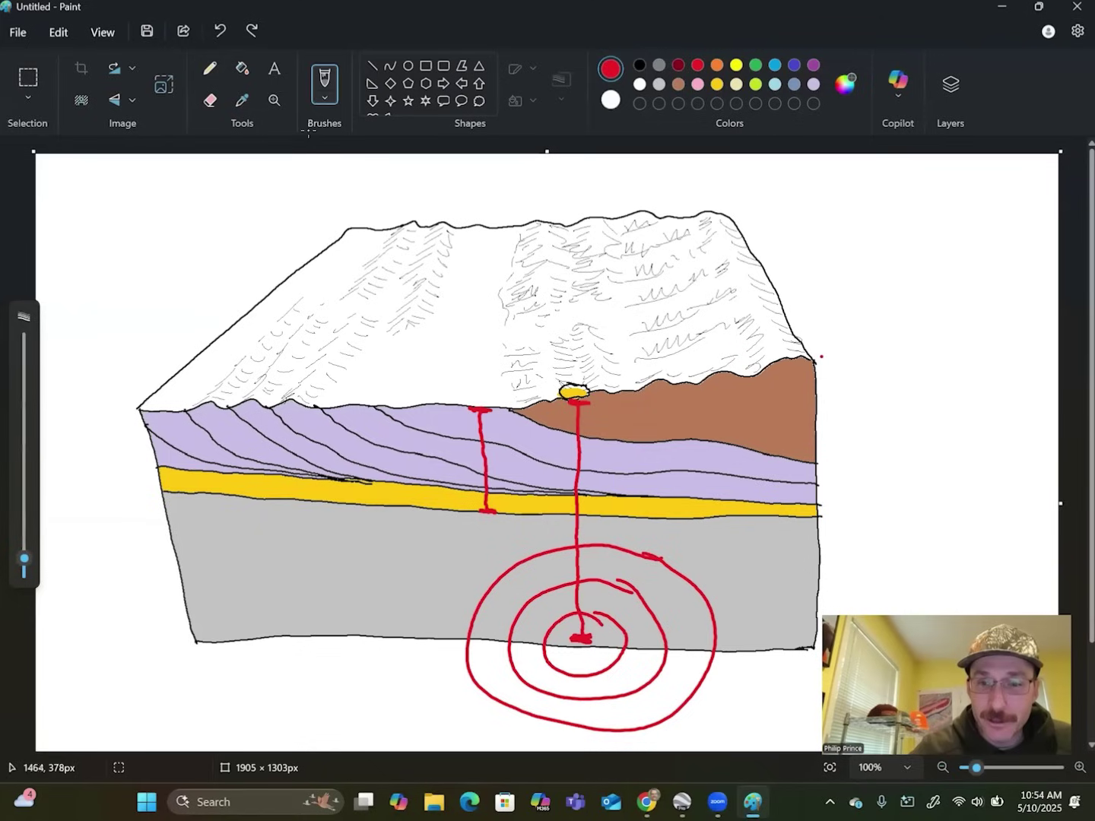
pyautogui.moveTo(817, 357)
pyautogui.mouseDown()
pyautogui.moveTo(525, 404)
pyautogui.moveTo(272, 404)
pyautogui.mouseUp()
pyautogui.hotkey('ctrl', 'z')
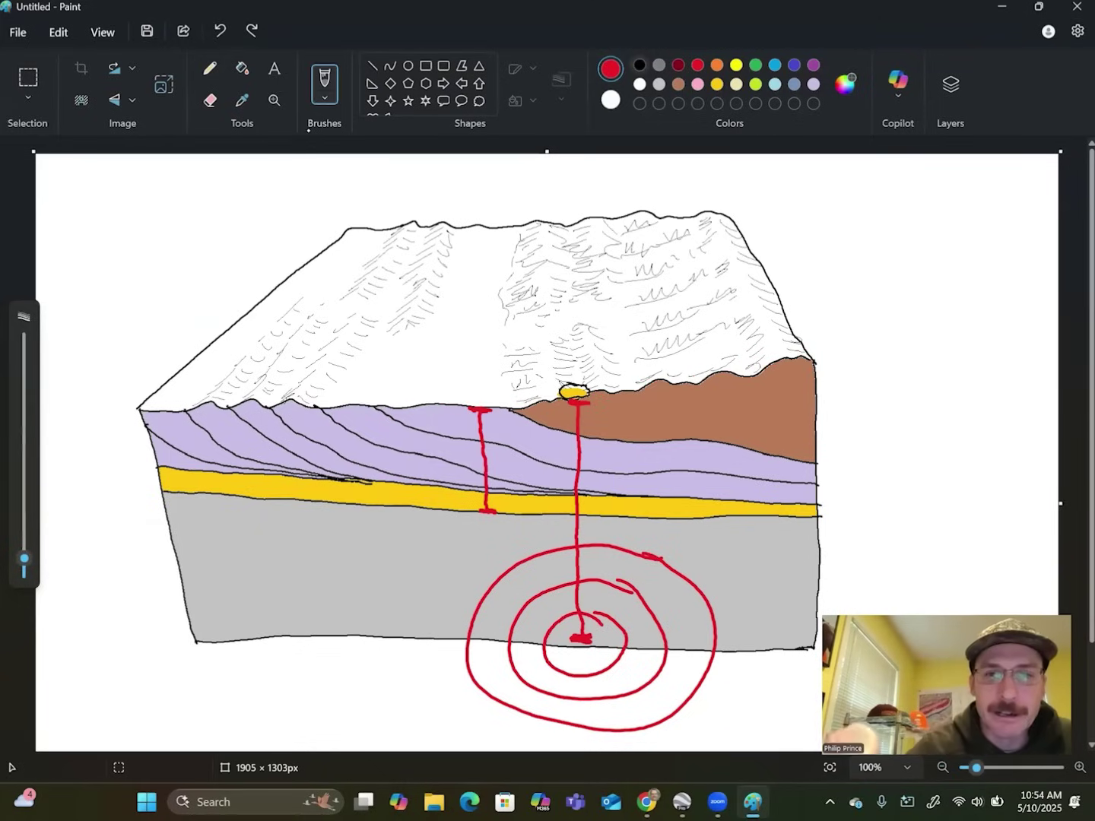
# Step: Draw three thin black 4px fault lines down through the grey basement
pyautogui.click(640, 65)
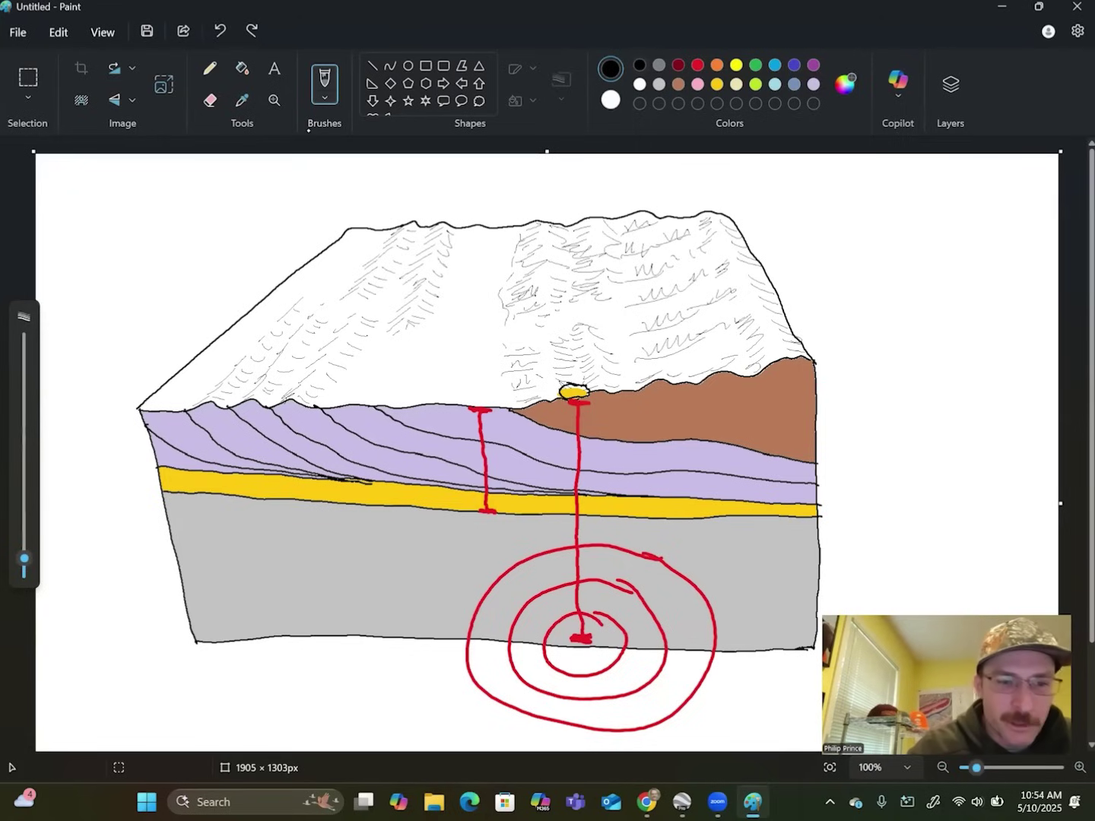
pyautogui.moveTo(24, 559); pyautogui.dragTo(25, 567)
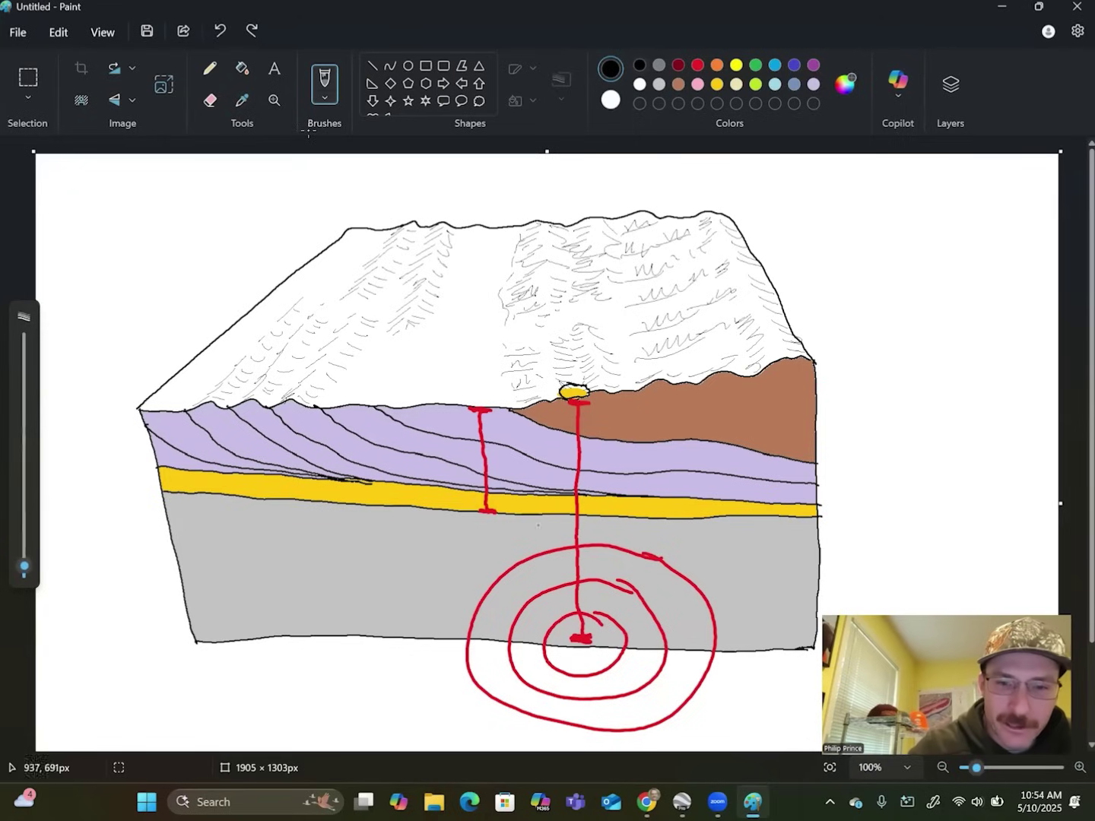
pyautogui.moveTo(545, 513); pyautogui.dragTo(579, 641)
pyautogui.moveTo(464, 512); pyautogui.dragTo(508, 643)
pyautogui.moveTo(614, 521); pyautogui.dragTo(665, 660)
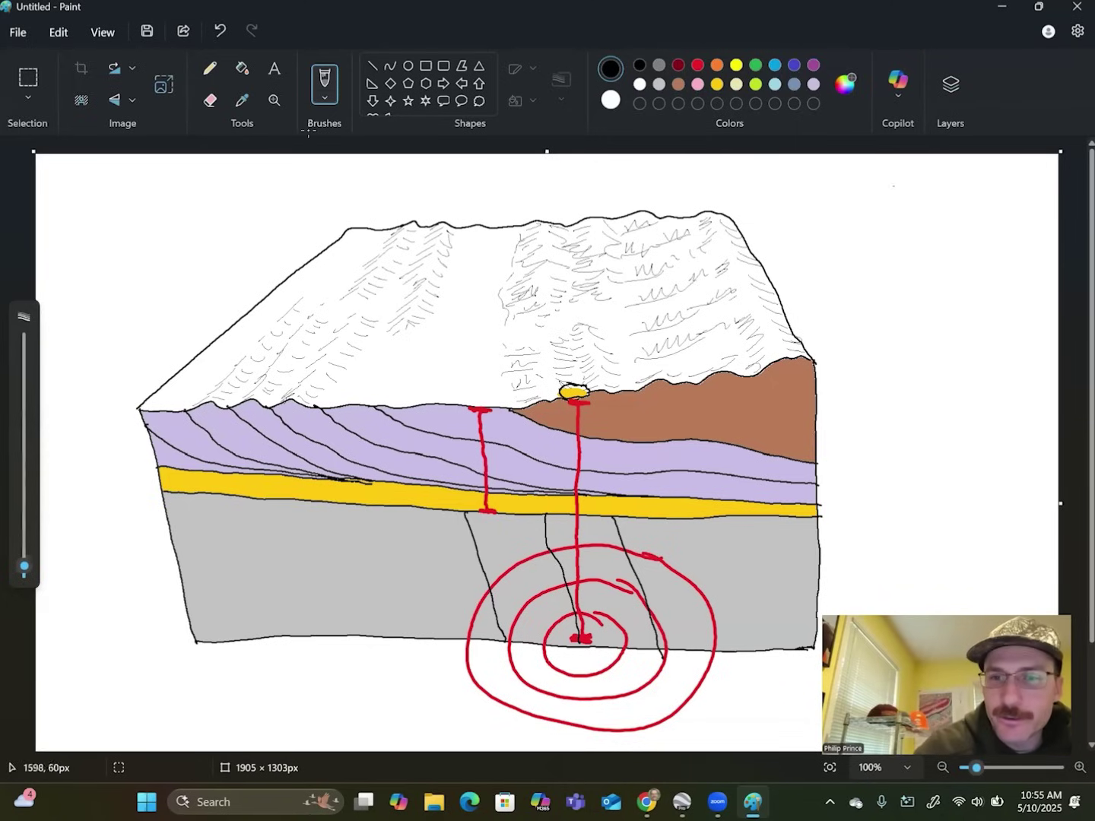
# Step: Add large black arrows at top right and lower left, then retrace the faults bold
pyautogui.moveTo(922, 168)
pyautogui.mouseDown()
pyautogui.moveTo(883, 203)
pyautogui.moveTo(822, 187)
pyautogui.moveTo(801, 304)
pyautogui.moveTo(981, 270)
pyautogui.moveTo(1000, 174)
pyautogui.mouseUp()
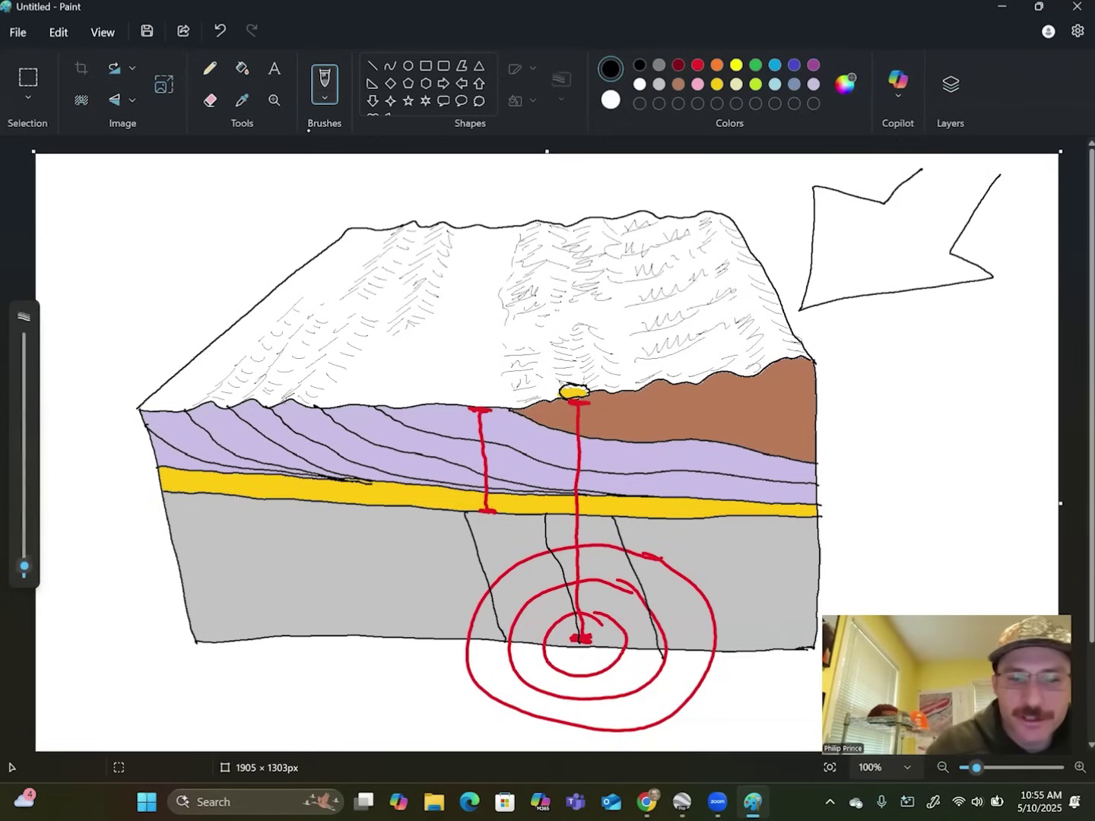
pyautogui.moveTo(137, 703)
pyautogui.mouseDown()
pyautogui.moveTo(190, 660)
pyautogui.moveTo(158, 638)
pyautogui.moveTo(312, 597)
pyautogui.moveTo(338, 688)
pyautogui.moveTo(294, 686)
pyautogui.moveTo(188, 718)
pyautogui.moveTo(142, 706)
pyautogui.mouseUp()
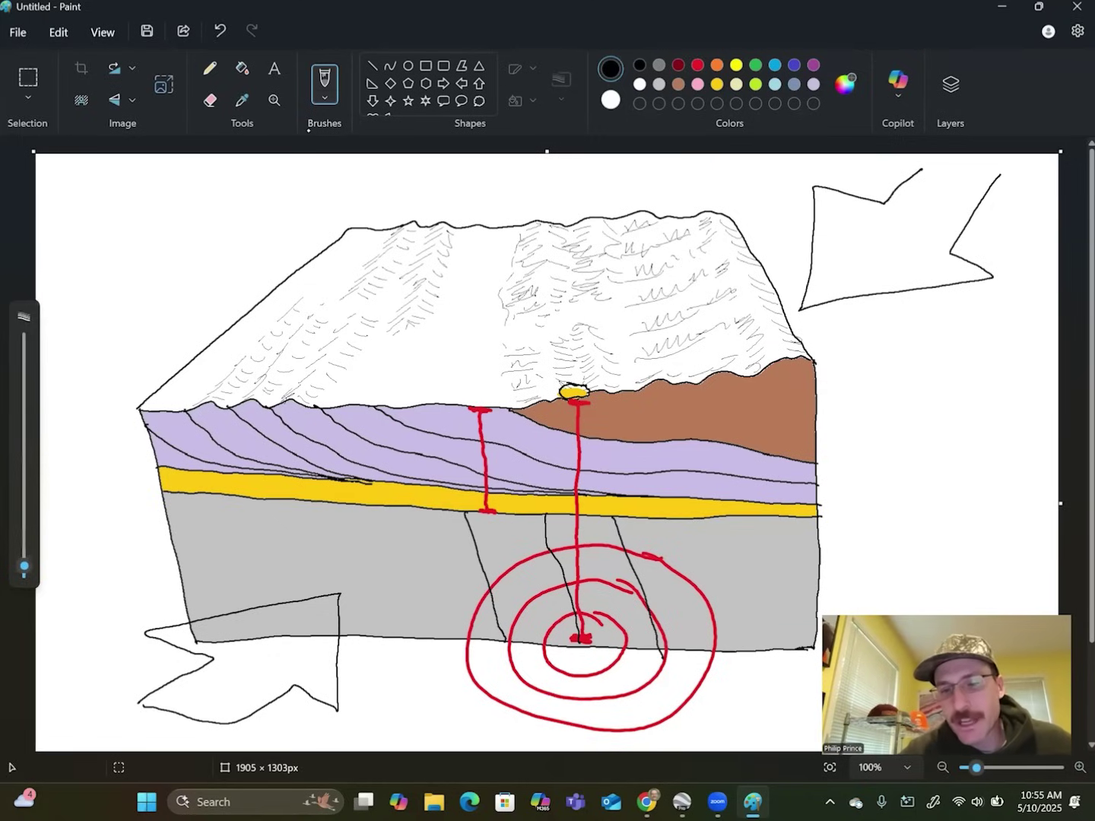
pyautogui.moveTo(460, 515); pyautogui.dragTo(503, 640)
pyautogui.moveTo(542, 517)
pyautogui.mouseDown()
pyautogui.moveTo(579, 628)
pyautogui.moveTo(551, 555)
pyautogui.mouseUp()
pyautogui.moveTo(617, 519); pyautogui.dragTo(664, 645)
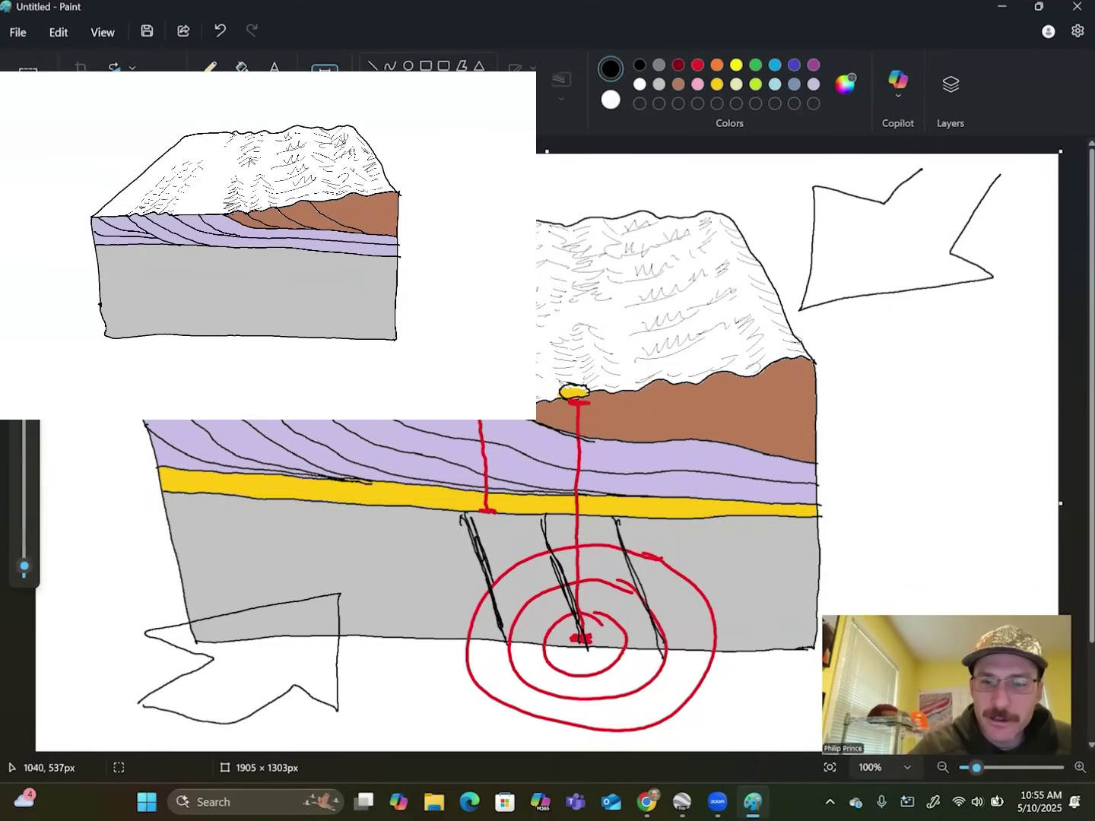
# Step: Draw a thick black line along the brown layer's base and pencil more upper-left hatching
pyautogui.moveTo(594, 440); pyautogui.dragTo(817, 461)
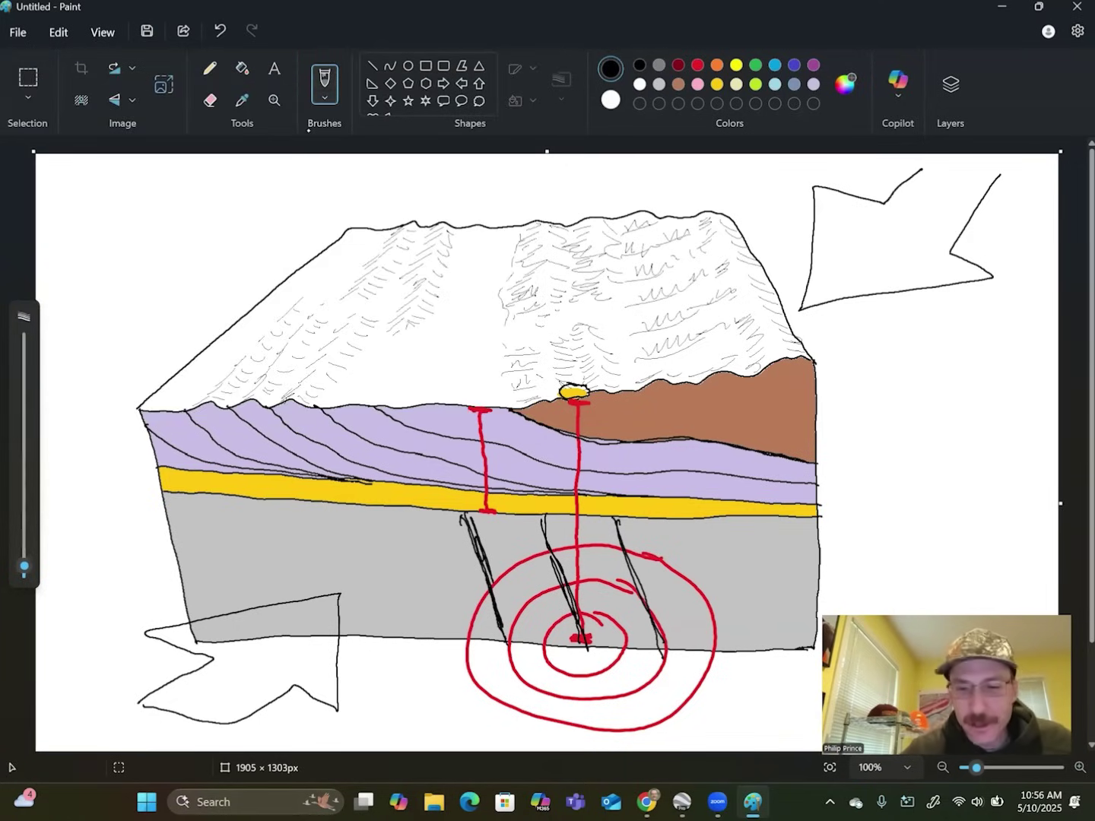
pyautogui.click(210, 69)
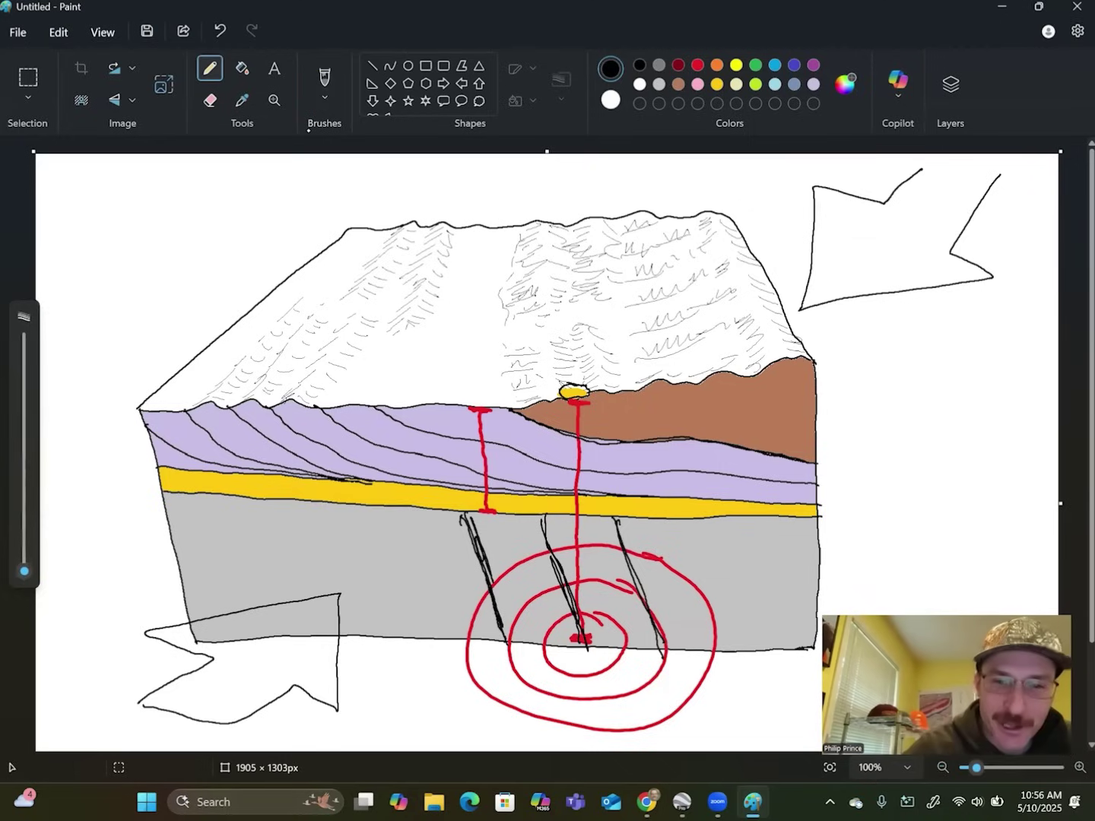
pyautogui.moveTo(502, 380); pyautogui.dragTo(501, 278)
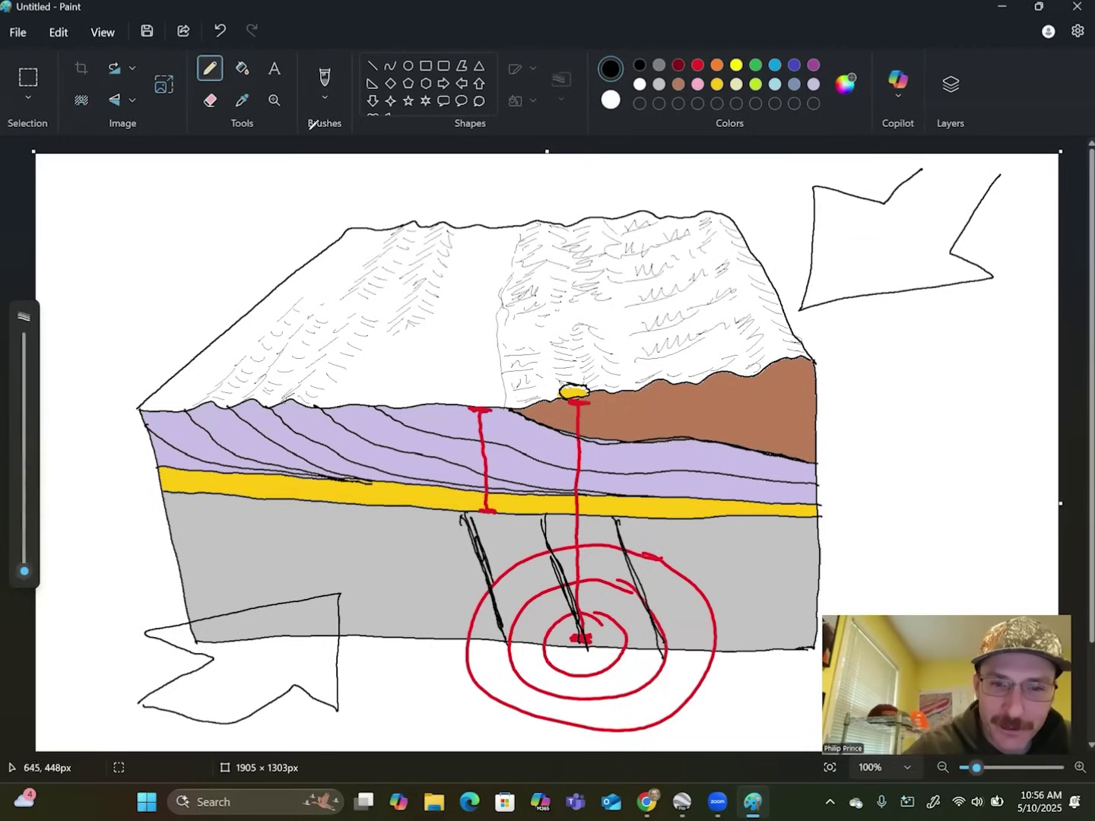
pyautogui.moveTo(377, 405); pyautogui.dragTo(425, 251)
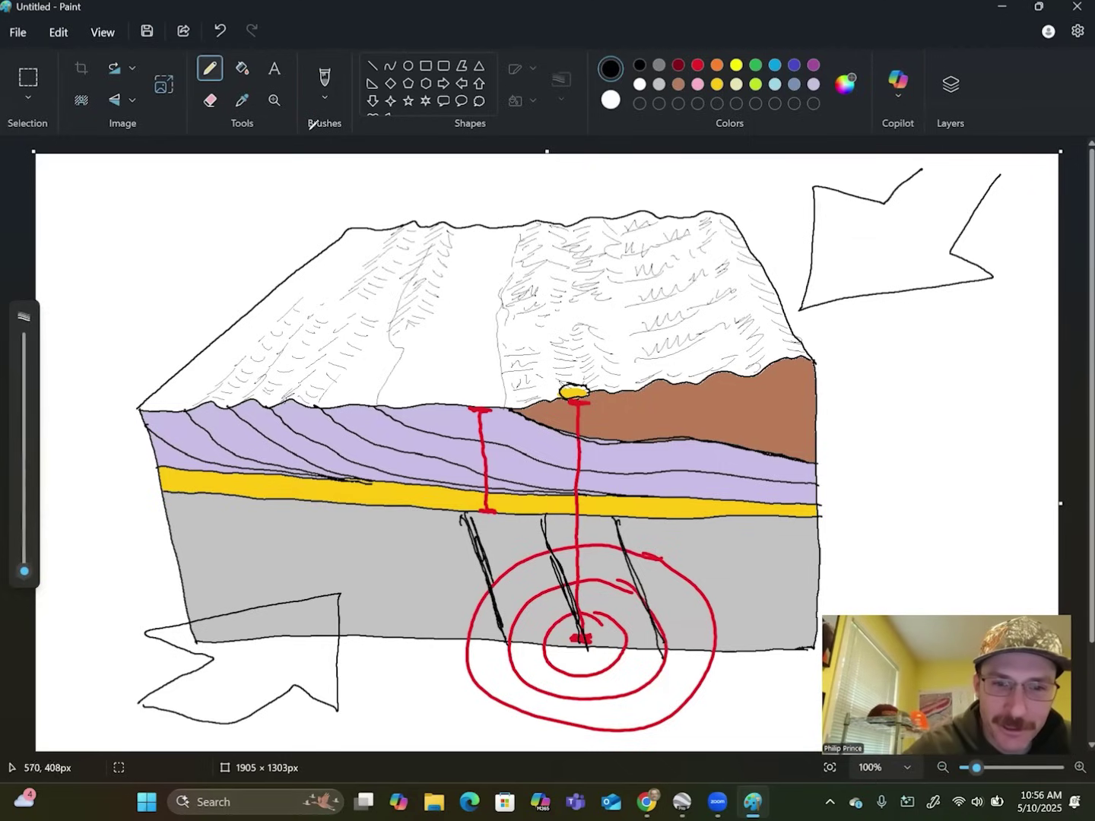
pyautogui.moveTo(341, 373)
pyautogui.mouseDown()
pyautogui.moveTo(359, 315)
pyautogui.moveTo(257, 401)
pyautogui.moveTo(202, 382)
pyautogui.mouseUp()
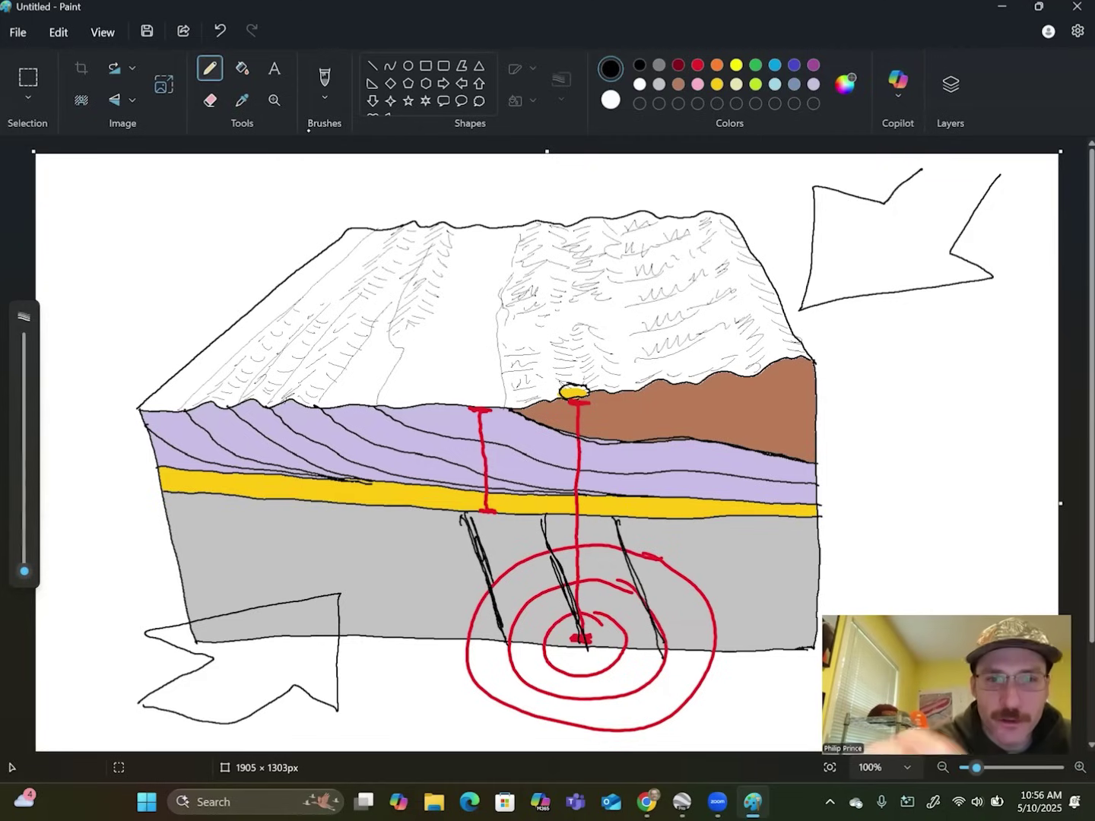
# Step: Brush a black line inside the brown layer and pencil thin lines on the white top surface
pyautogui.click(324, 96)
pyautogui.click(297, 137)
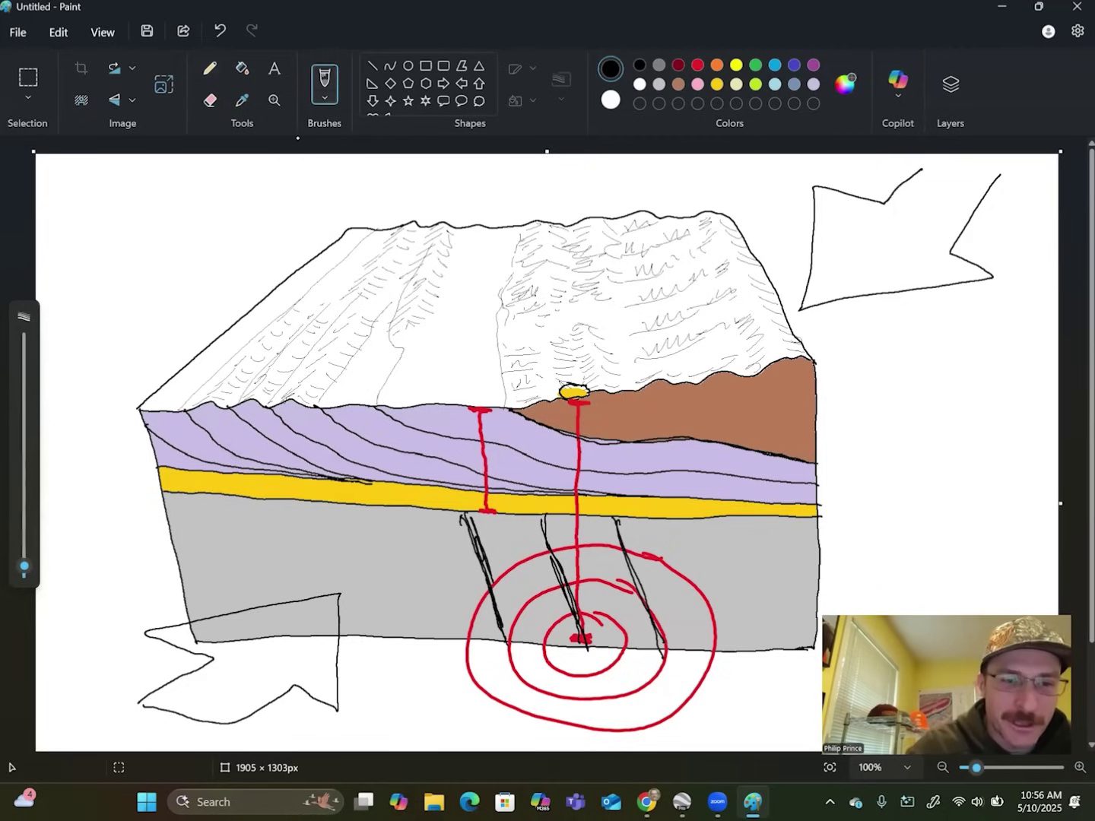
pyautogui.moveTo(609, 391)
pyautogui.mouseDown()
pyautogui.moveTo(645, 418)
pyautogui.moveTo(646, 437)
pyautogui.mouseUp()
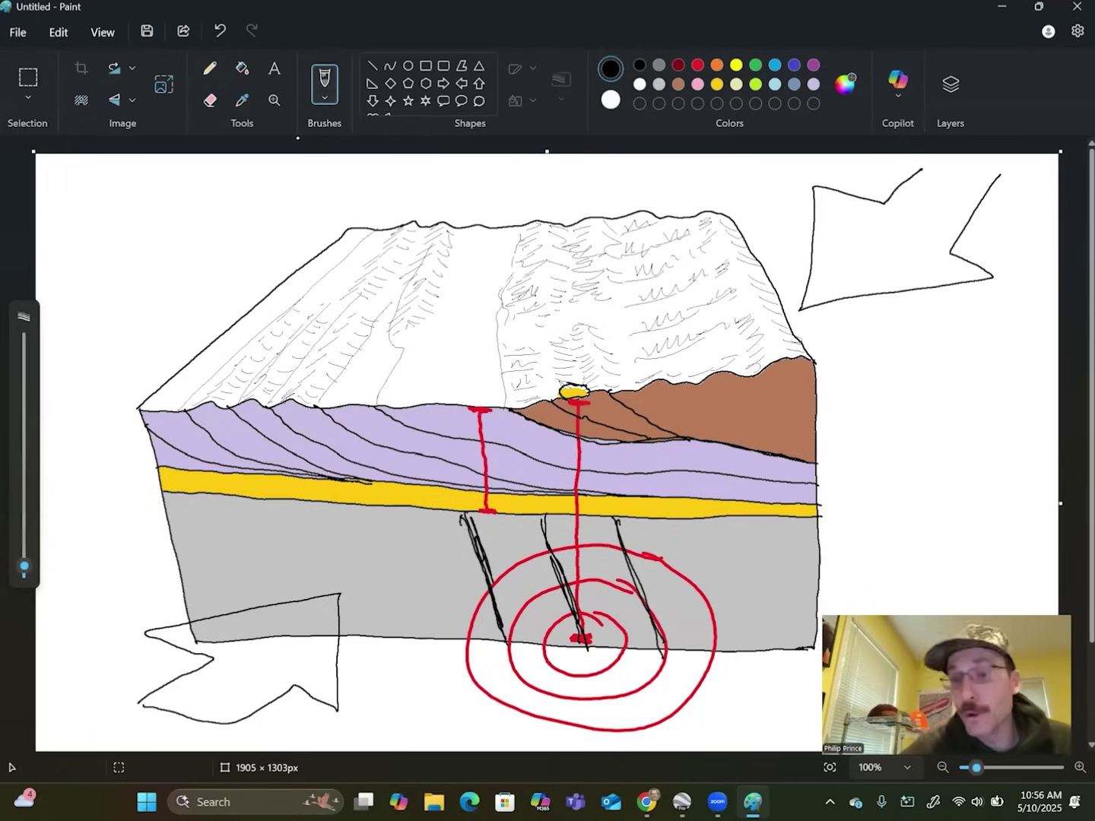
pyautogui.click(210, 69)
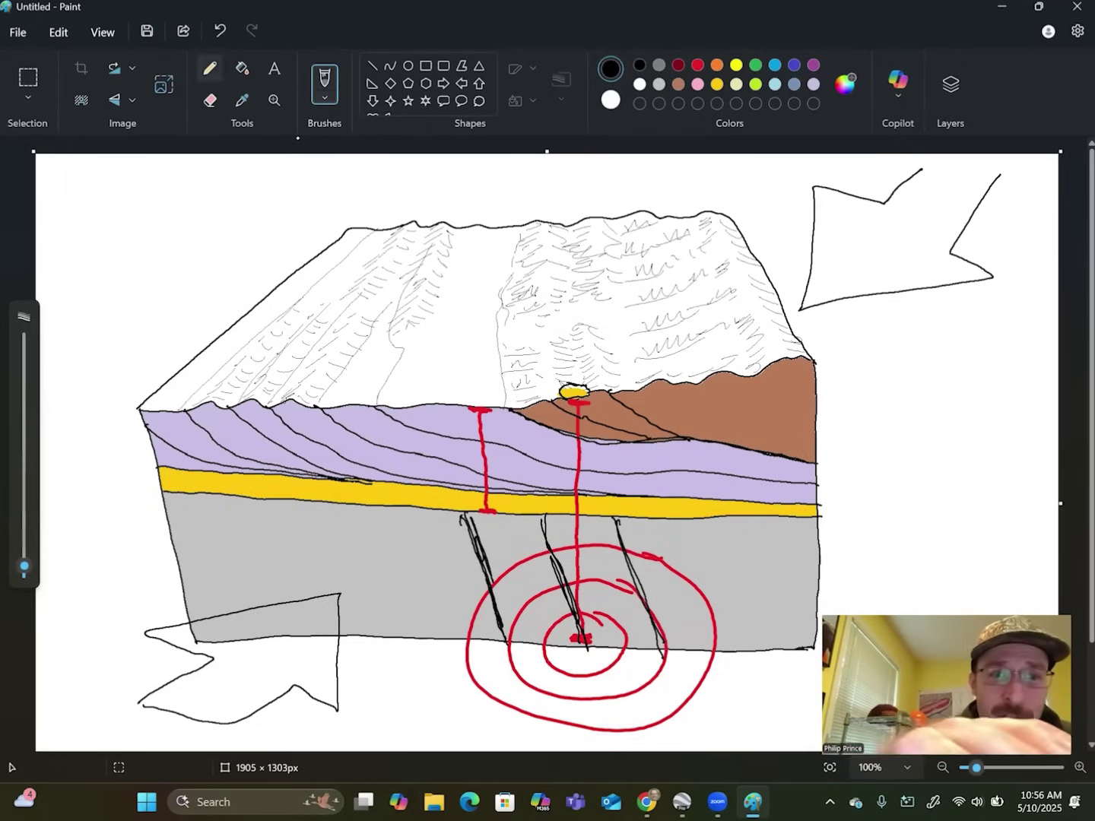
pyautogui.moveTo(551, 395); pyautogui.dragTo(553, 320)
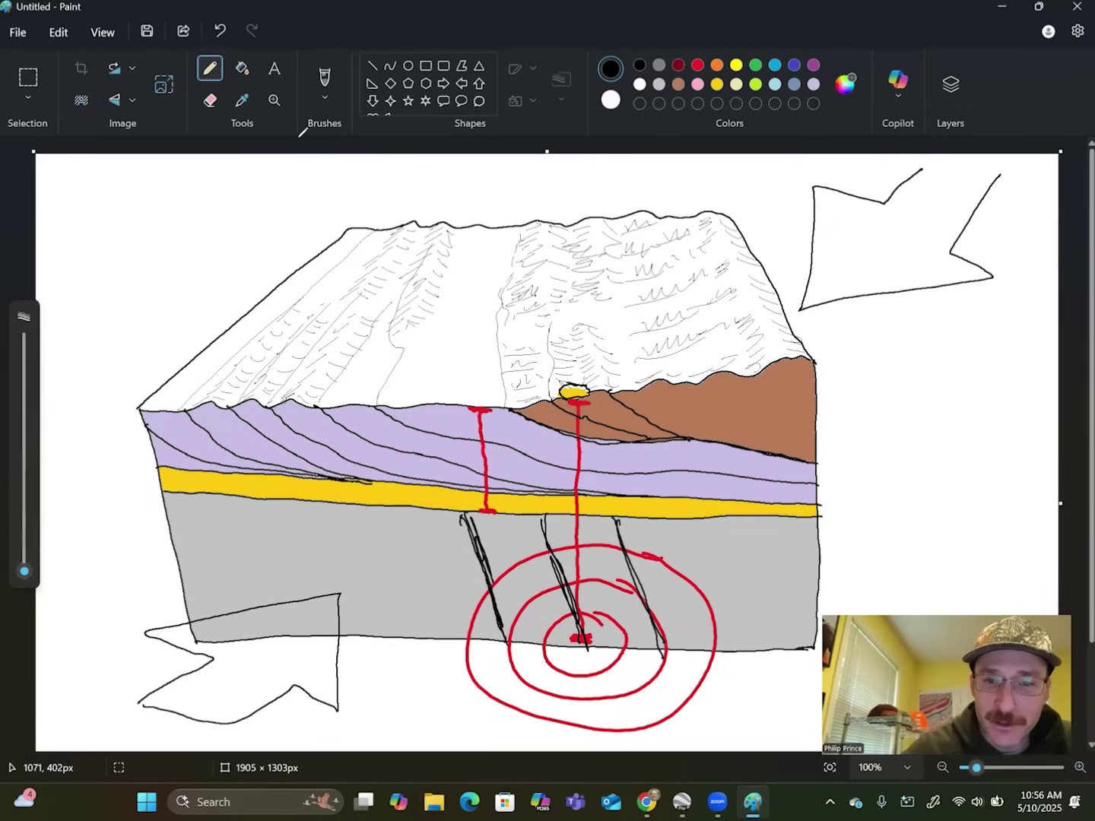
pyautogui.moveTo(610, 371)
pyautogui.mouseDown()
pyautogui.moveTo(589, 304)
pyautogui.moveTo(586, 242)
pyautogui.mouseUp()
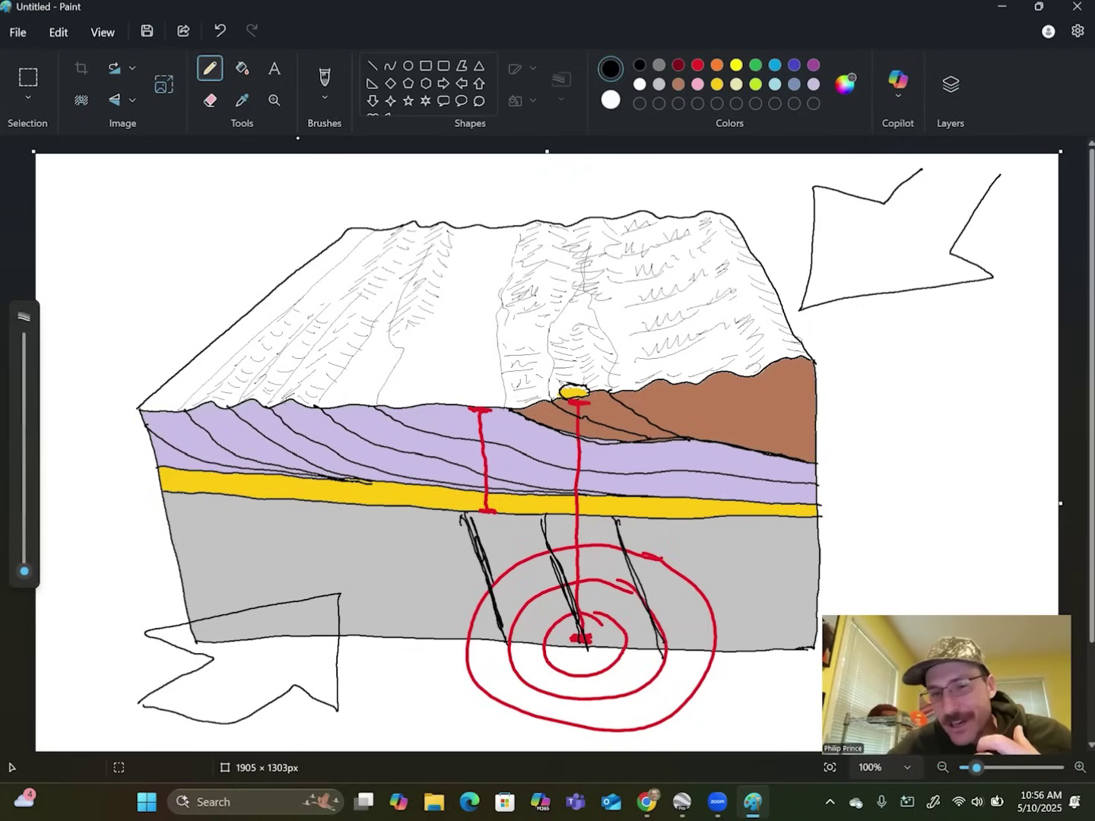
# Step: Undo the stray black circle and brush a thick upward arrow right of the quake rings
pyautogui.click(324, 97)
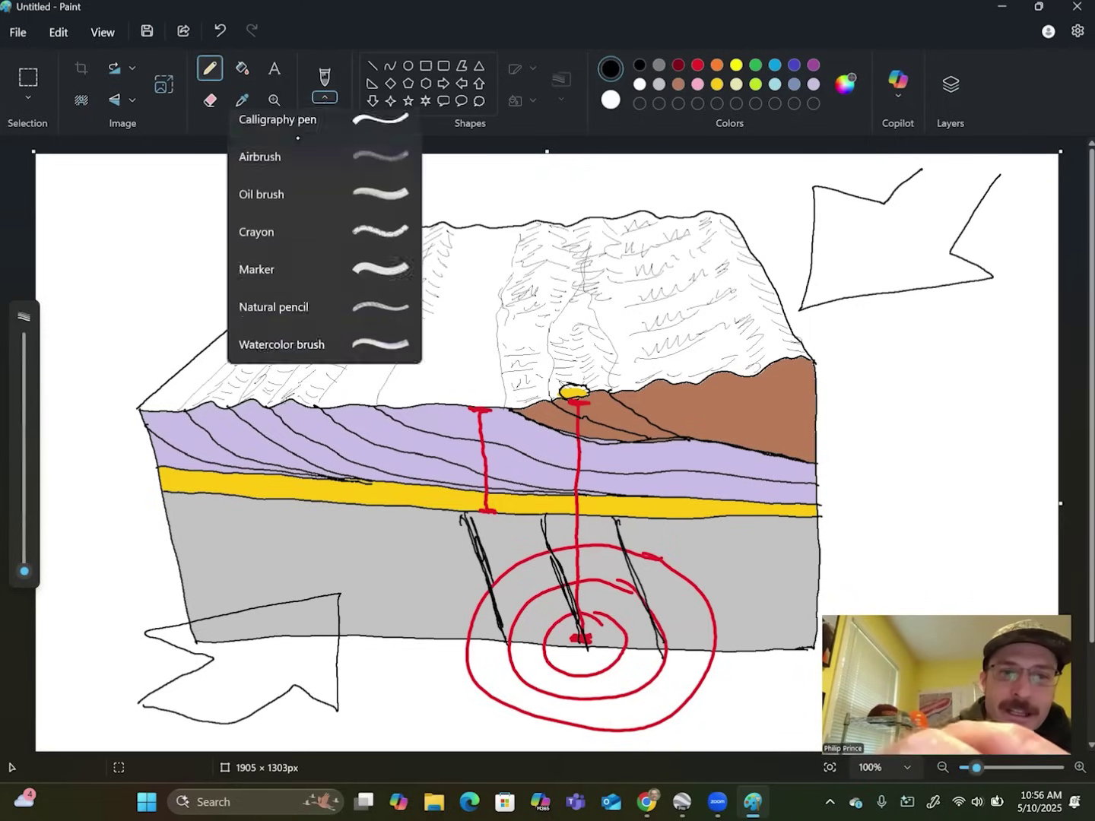
pyautogui.click(289, 133)
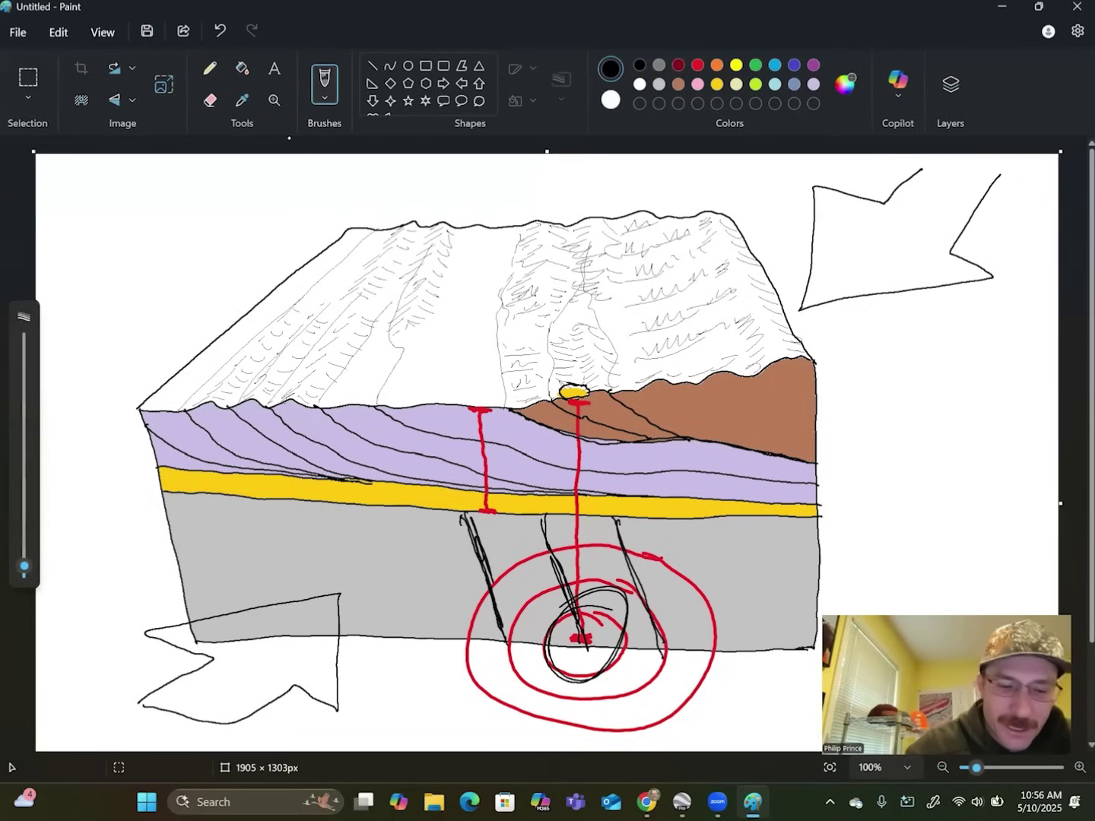
pyautogui.hotkey('ctrl', 'z')
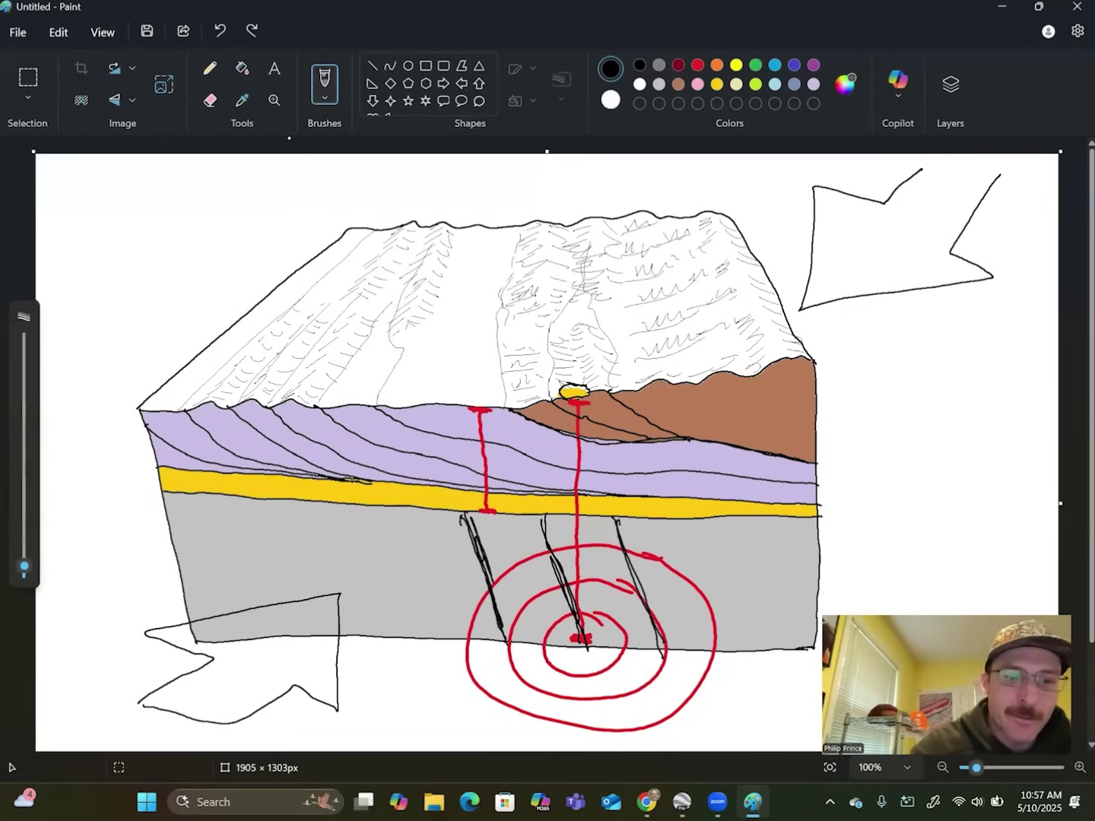
pyautogui.moveTo(24, 566); pyautogui.dragTo(24, 540)
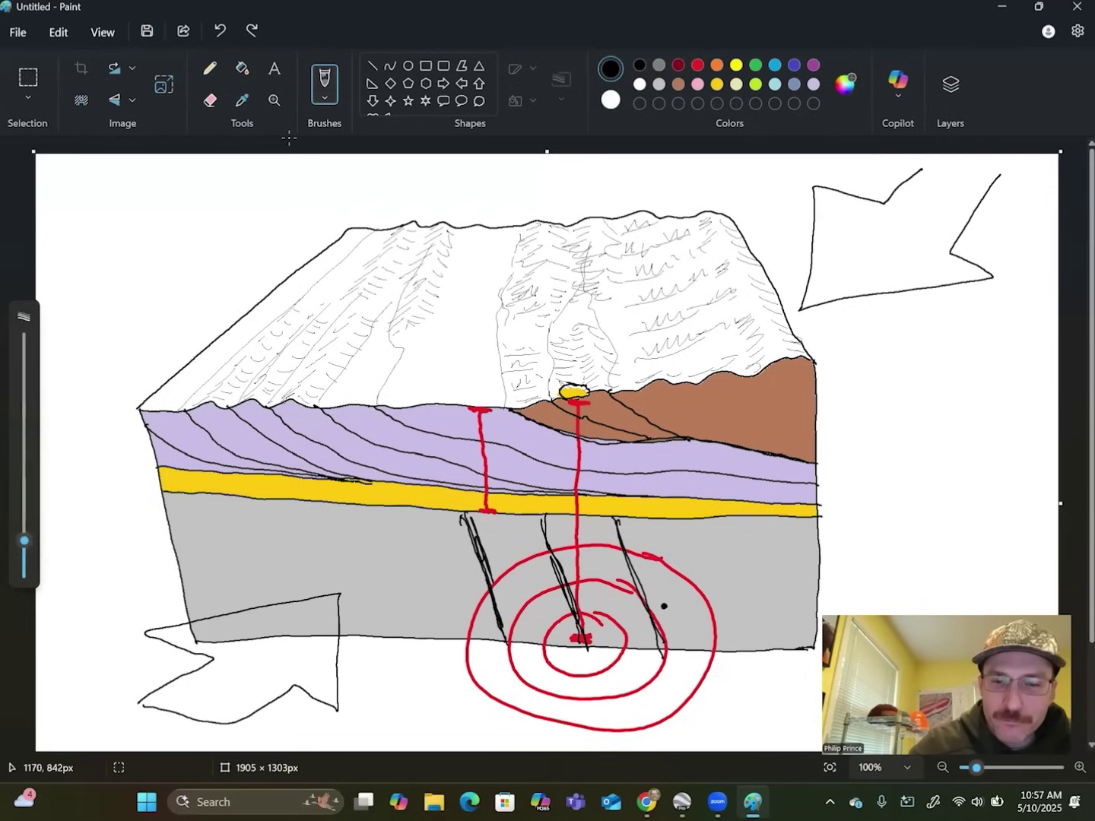
pyautogui.moveTo(668, 613)
pyautogui.mouseDown()
pyautogui.moveTo(668, 555)
pyautogui.moveTo(645, 552)
pyautogui.moveTo(693, 482)
pyautogui.moveTo(739, 545)
pyautogui.moveTo(714, 559)
pyautogui.moveTo(694, 618)
pyautogui.moveTo(679, 617)
pyautogui.mouseUp()
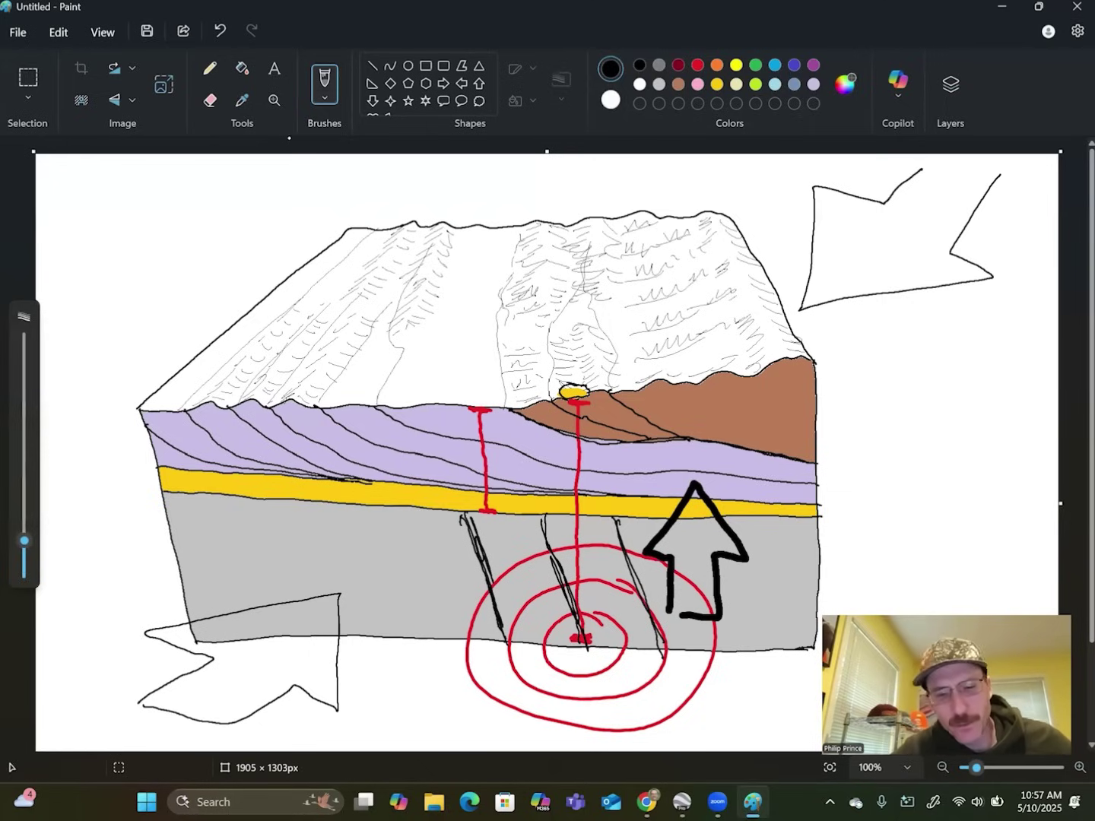
# Step: Undo the bold black upward arrow drawn in the grey basement
pyautogui.hotkey('ctrl', 'z')
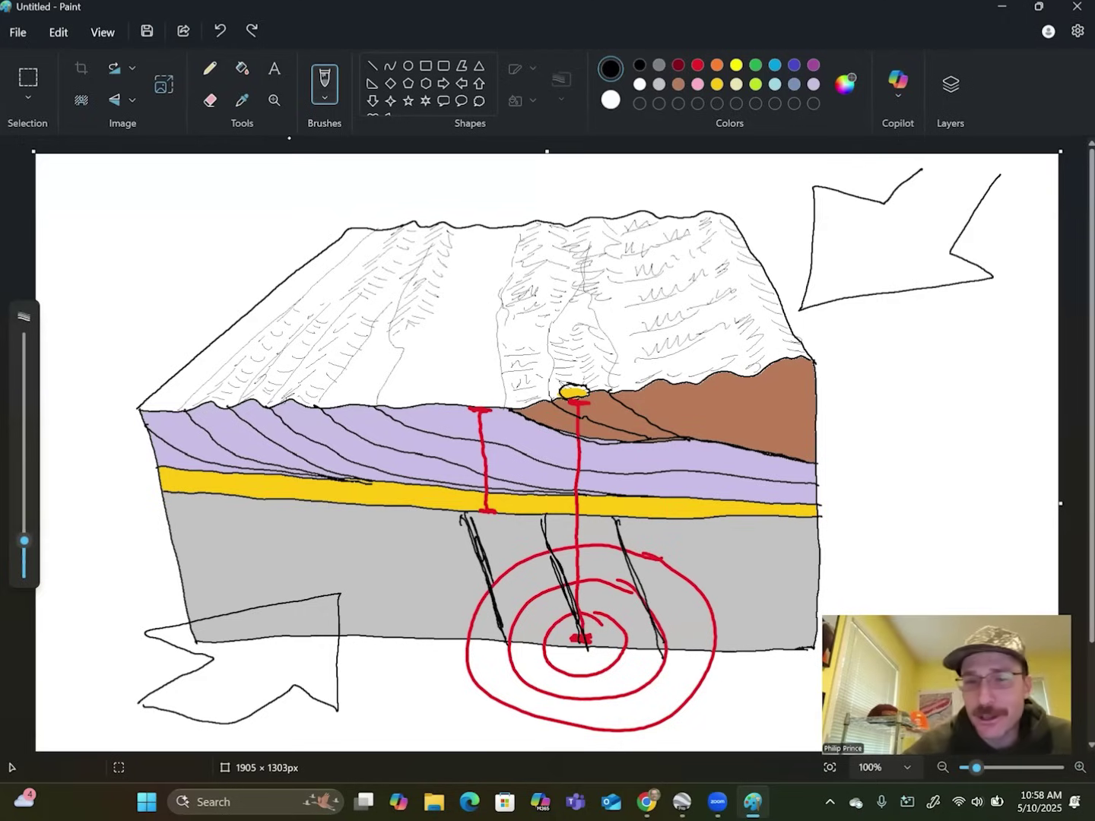
# Step: Draw a thick black thrust-sheet base line under the brown layer, then bring Google Earth forward
pyautogui.moveTo(660, 374)
pyautogui.mouseDown()
pyautogui.moveTo(505, 443)
pyautogui.moveTo(669, 373)
pyautogui.mouseUp()
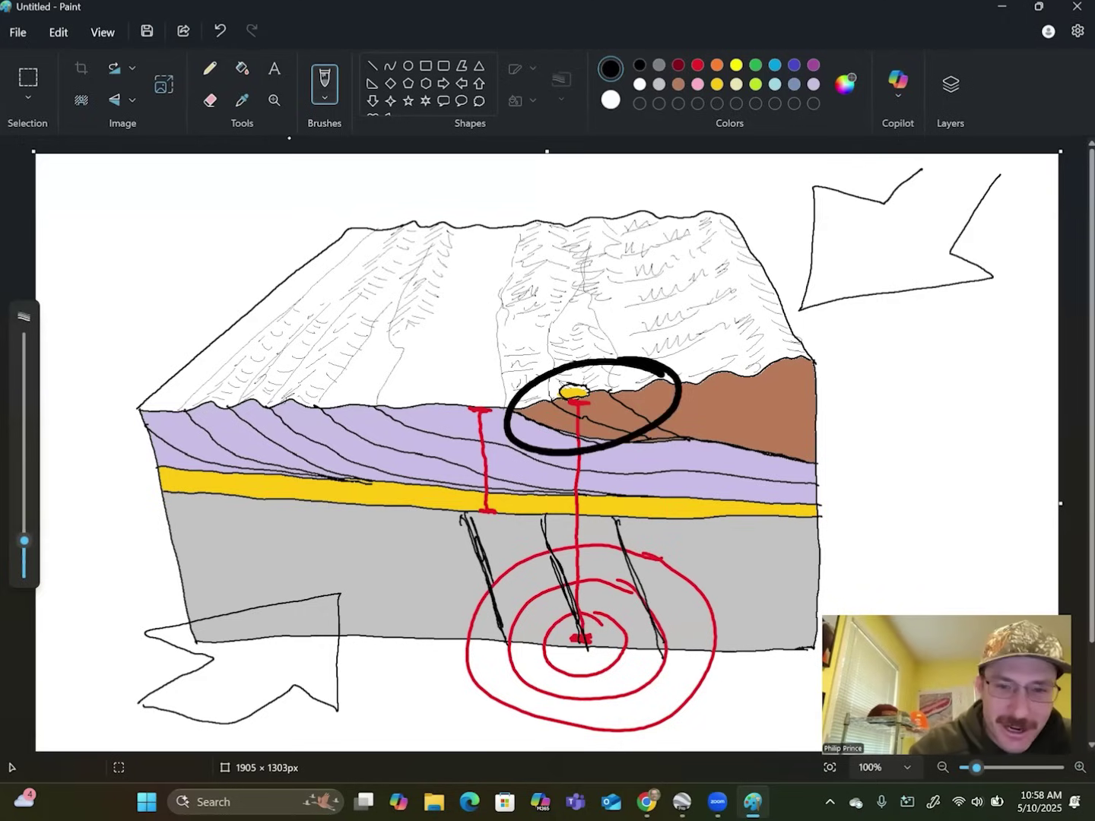
pyautogui.hotkey('ctrl', 'z')
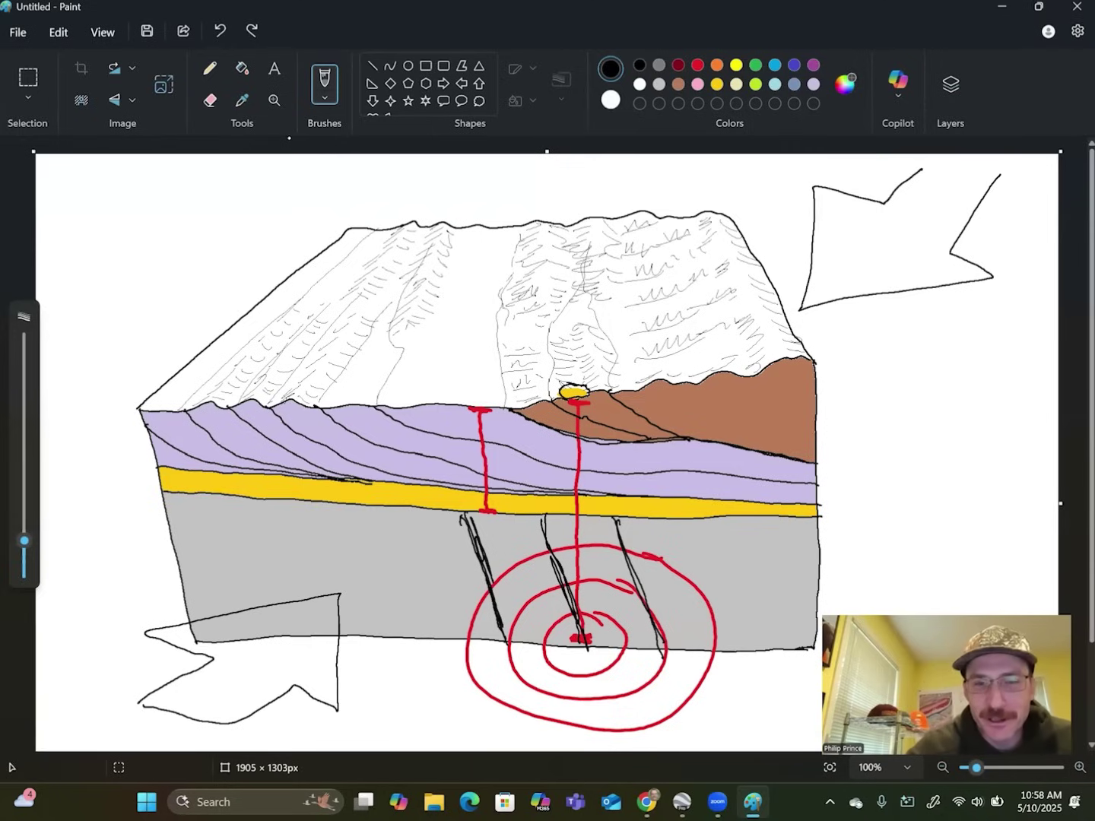
pyautogui.moveTo(508, 409)
pyautogui.mouseDown()
pyautogui.moveTo(613, 441)
pyautogui.moveTo(738, 450)
pyautogui.mouseUp()
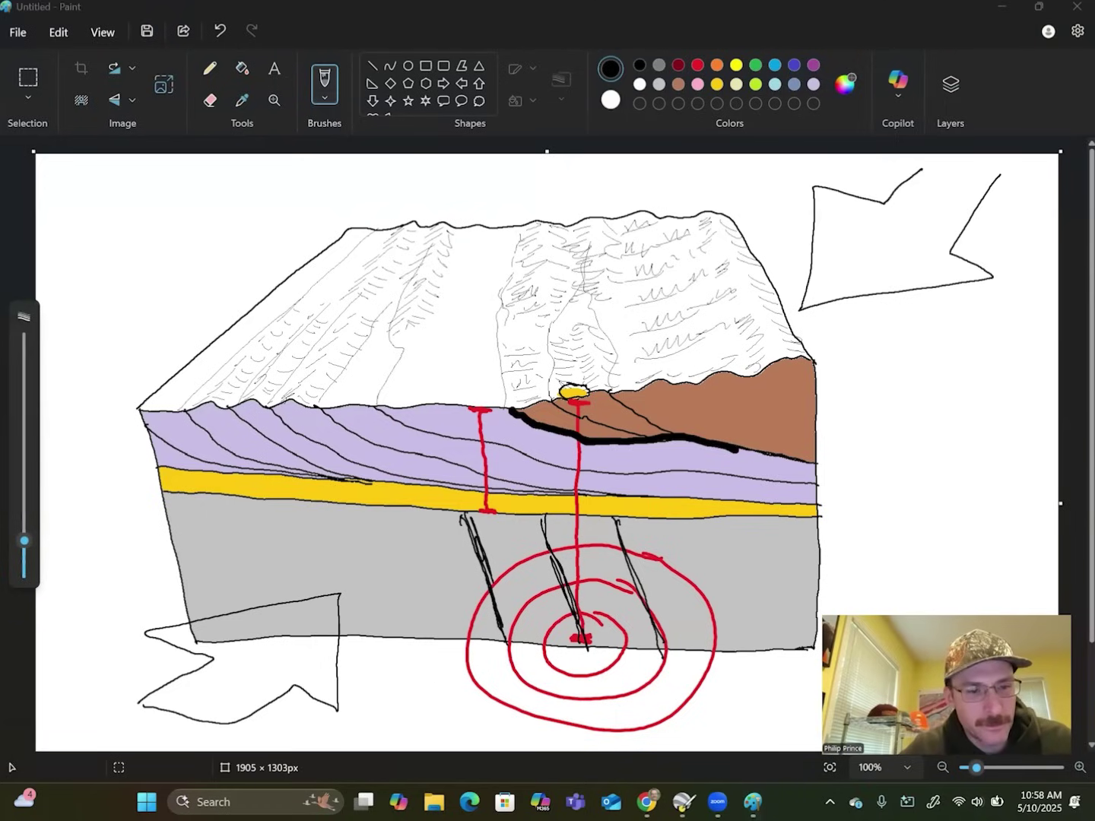
pyautogui.click(681, 801)
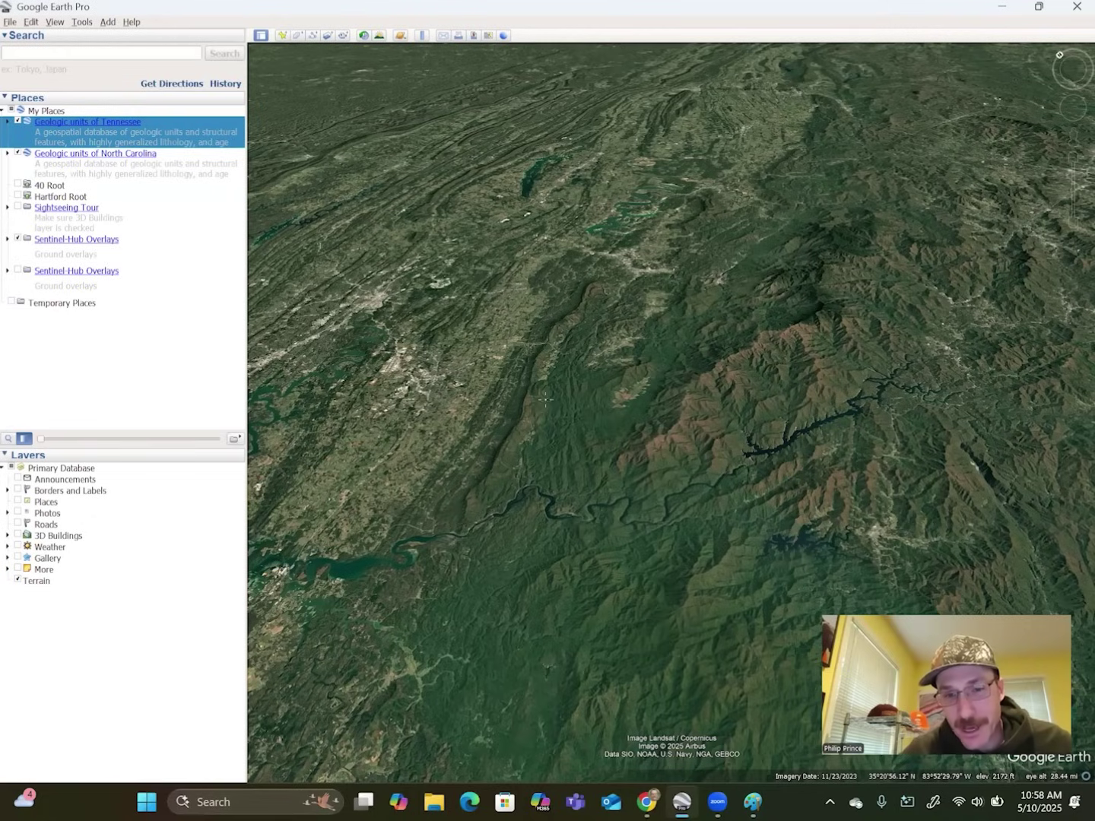
# Step: Pan across the Smokies and zoom out to about 75 miles, showing ridges to the horizon
pyautogui.hotkey('alt', 'Tab')
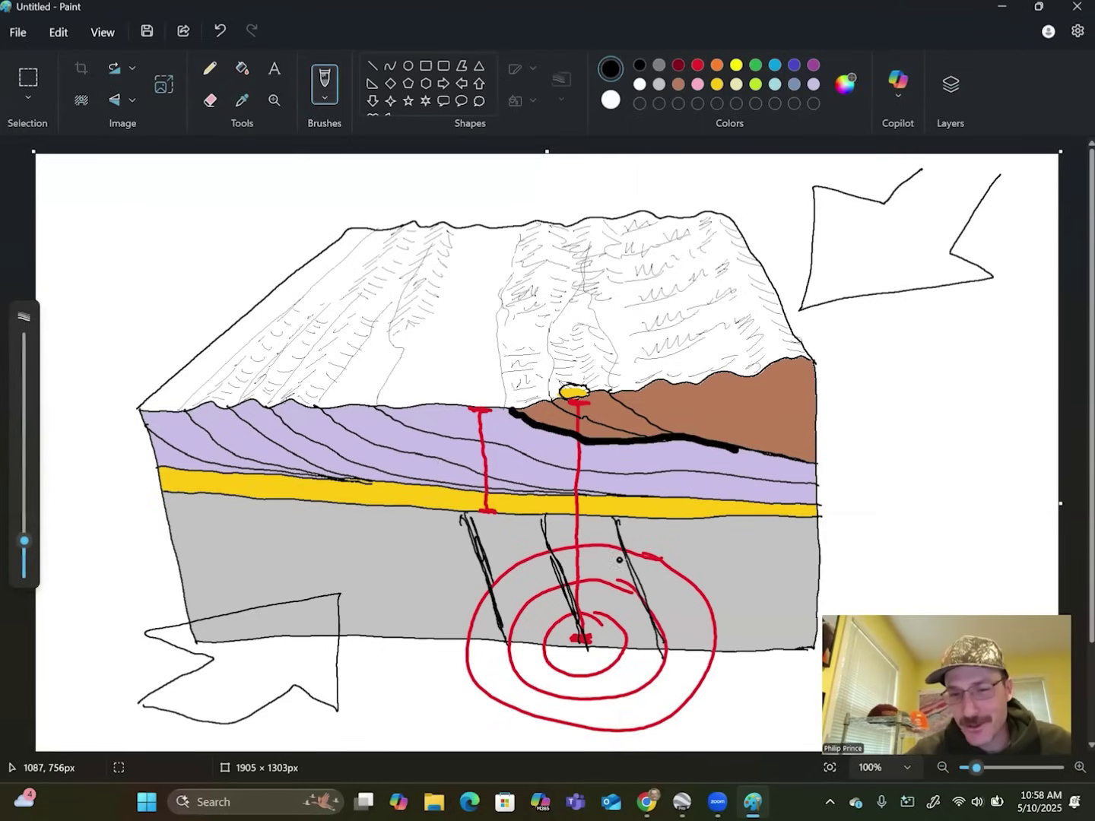
pyautogui.click(685, 801)
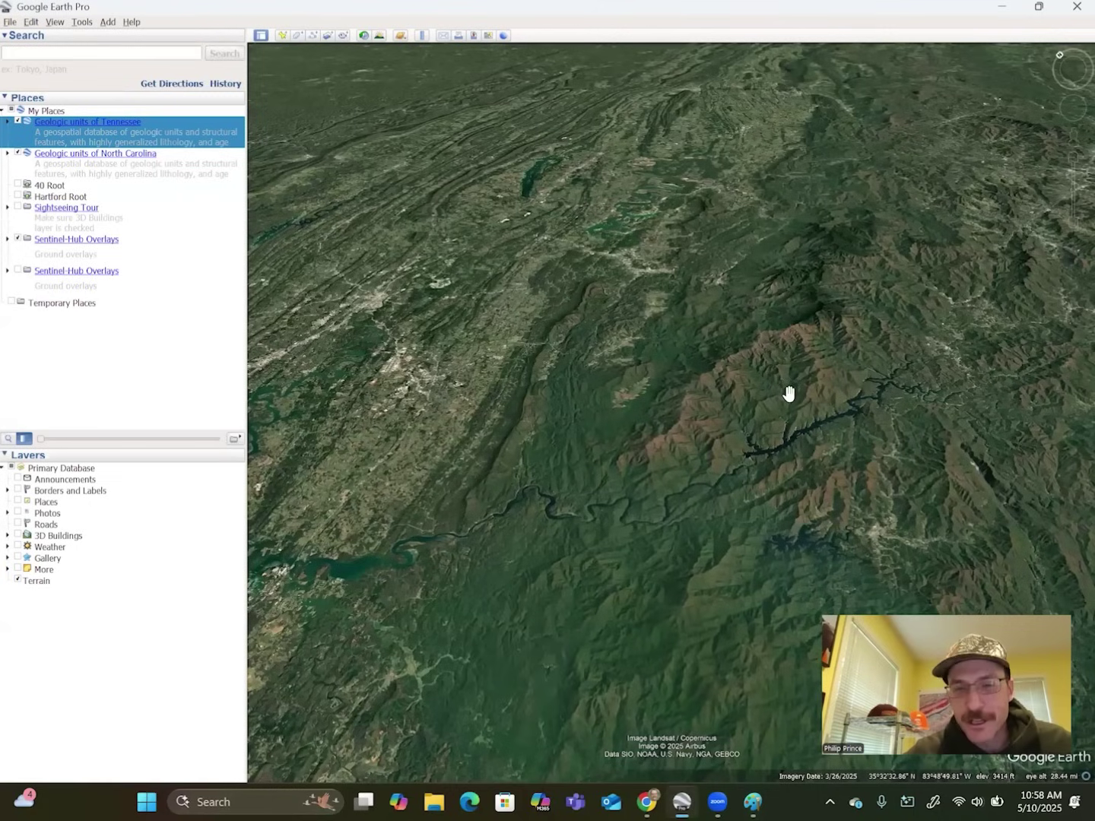
pyautogui.moveTo(822, 291); pyautogui.dragTo(776, 322)
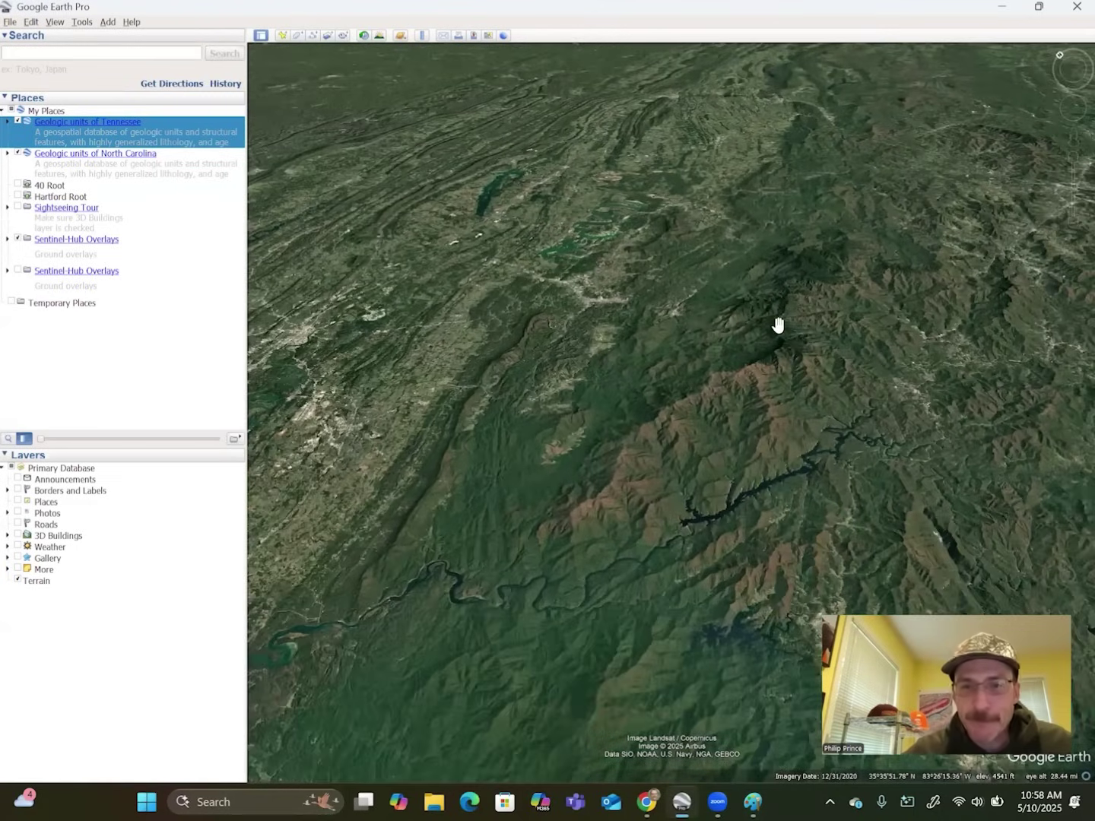
pyautogui.click(1073, 223)
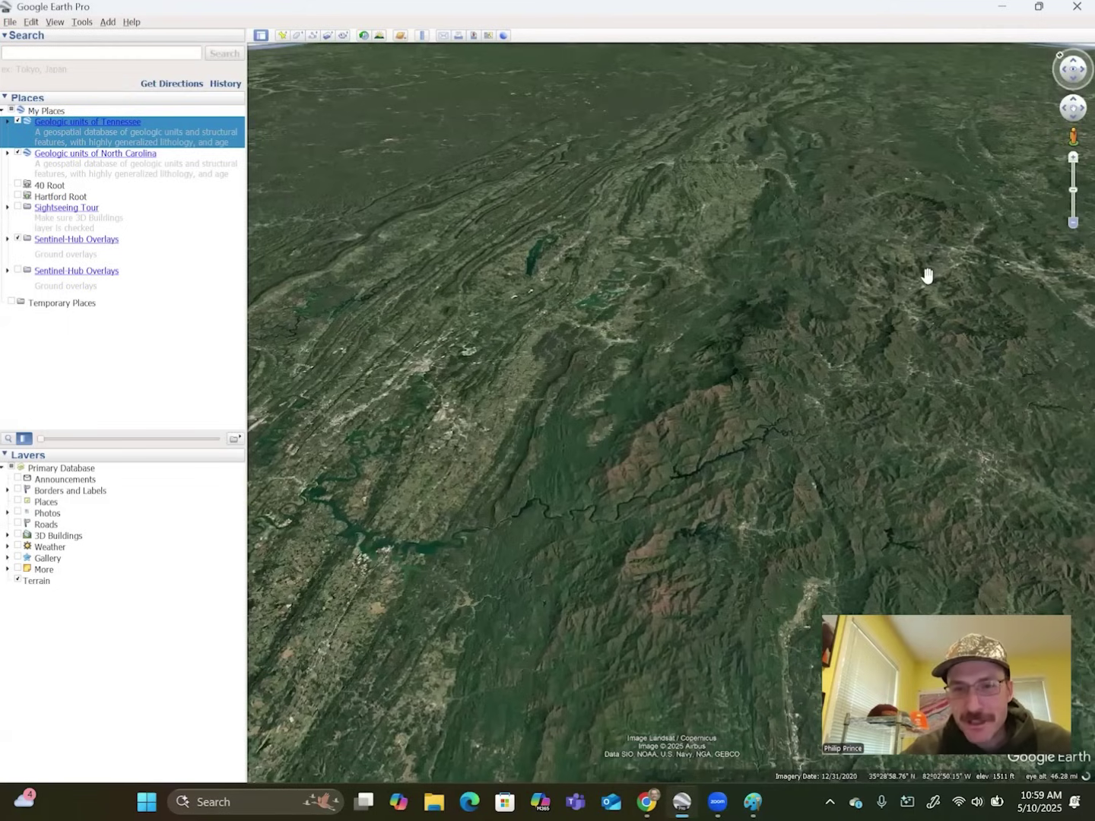
pyautogui.scroll(-3, 927, 275)
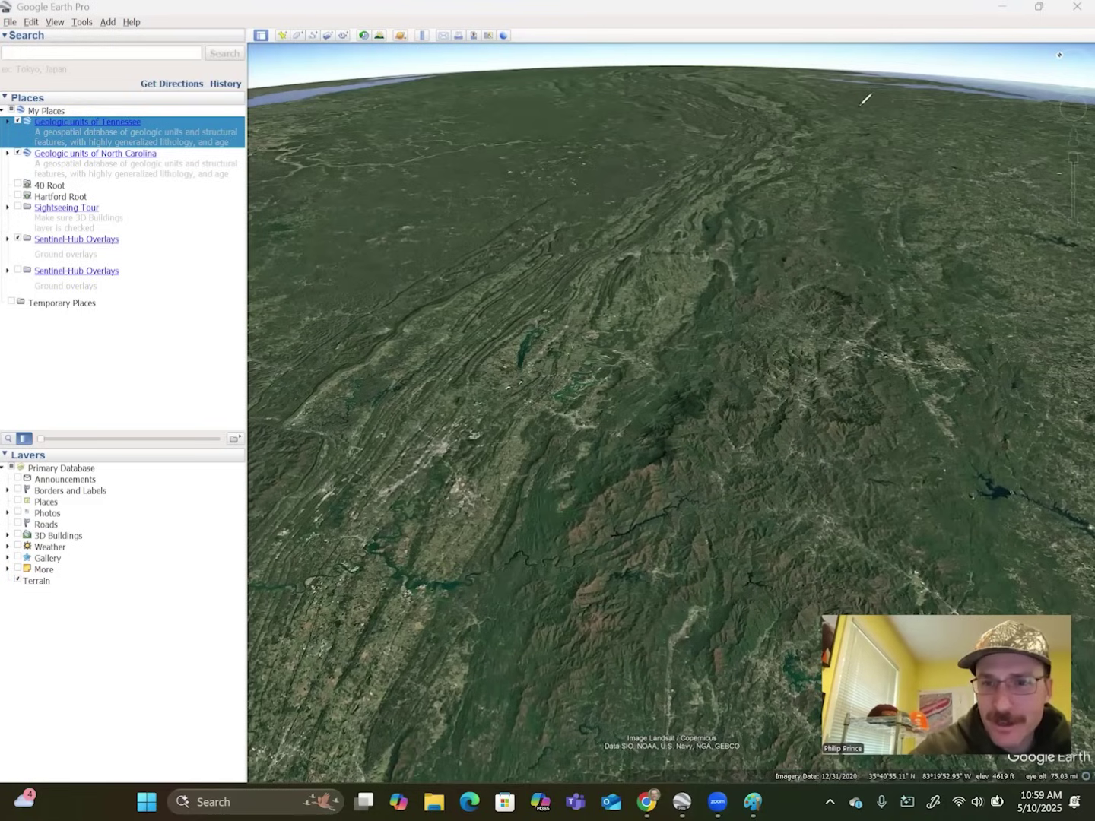
# Step: Pan the wide tilted view across neighbouring ridges and recentre it on the Smoky Mountains
pyautogui.moveTo(859, 102); pyautogui.dragTo(858, 107)
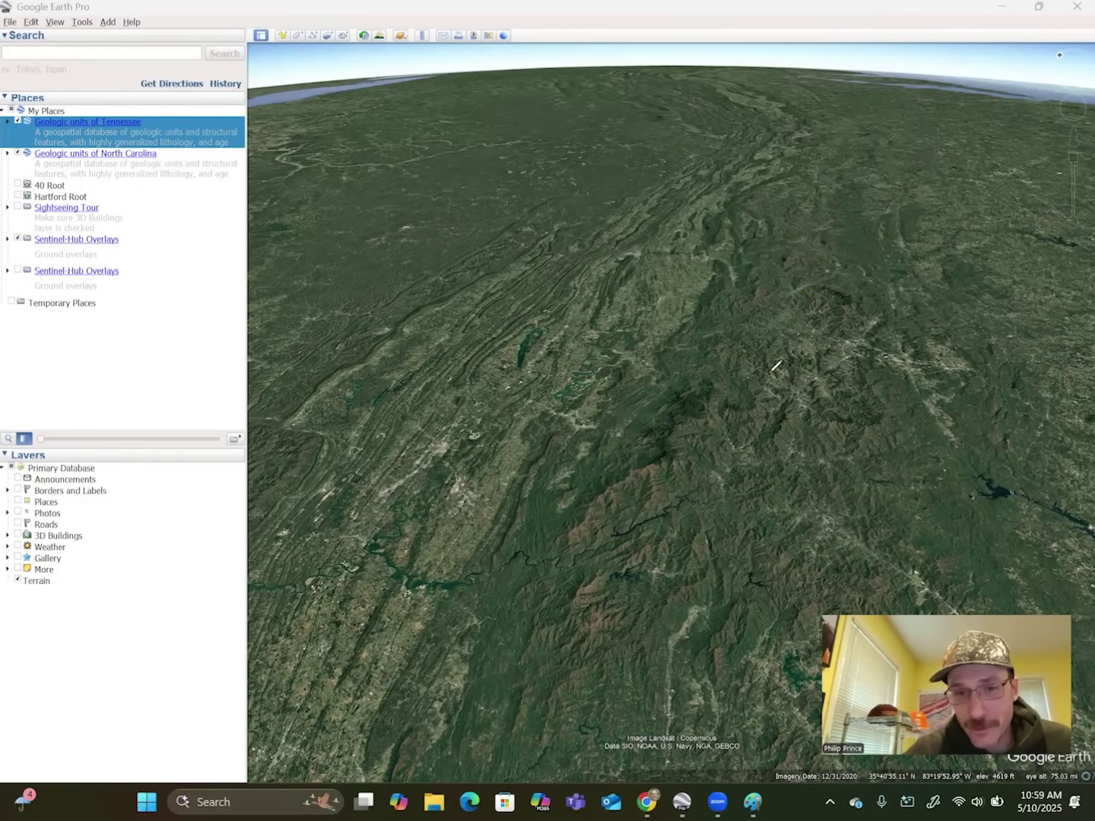
pyautogui.moveTo(760, 257)
pyautogui.mouseDown()
pyautogui.moveTo(798, 267)
pyautogui.moveTo(767, 259)
pyautogui.mouseUp()
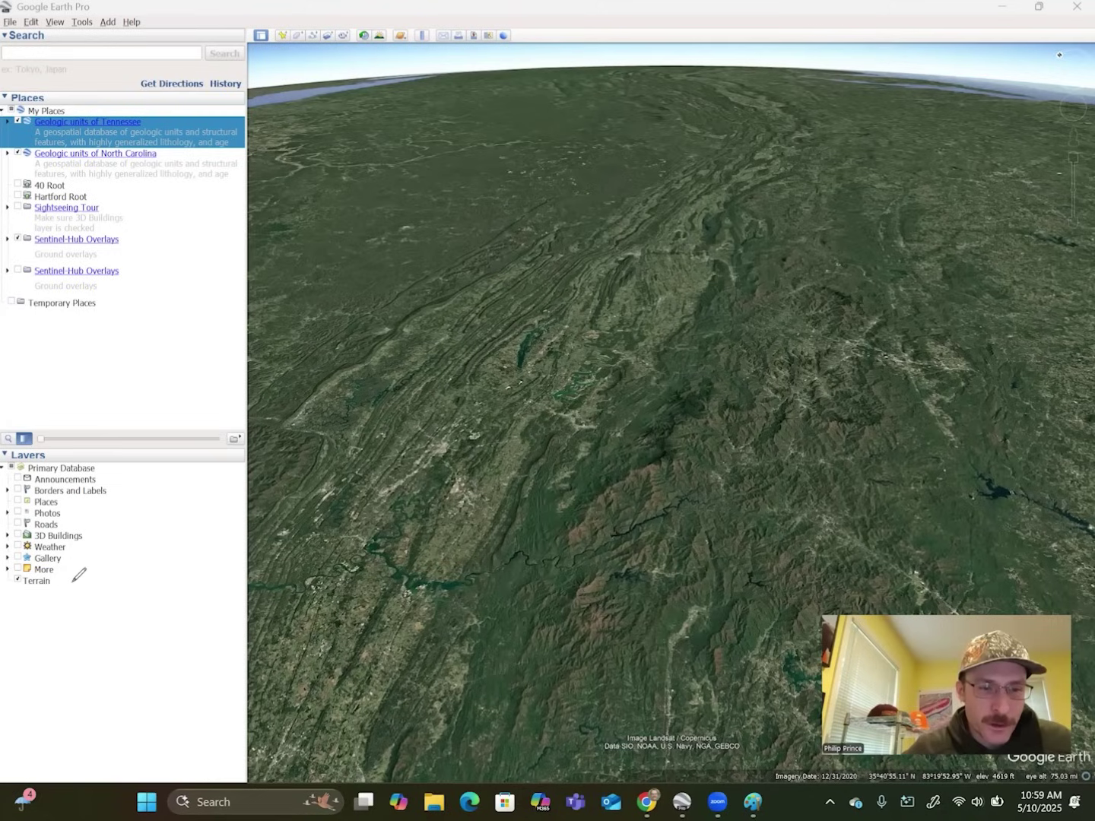
pyautogui.moveTo(465, 454); pyautogui.dragTo(719, 427)
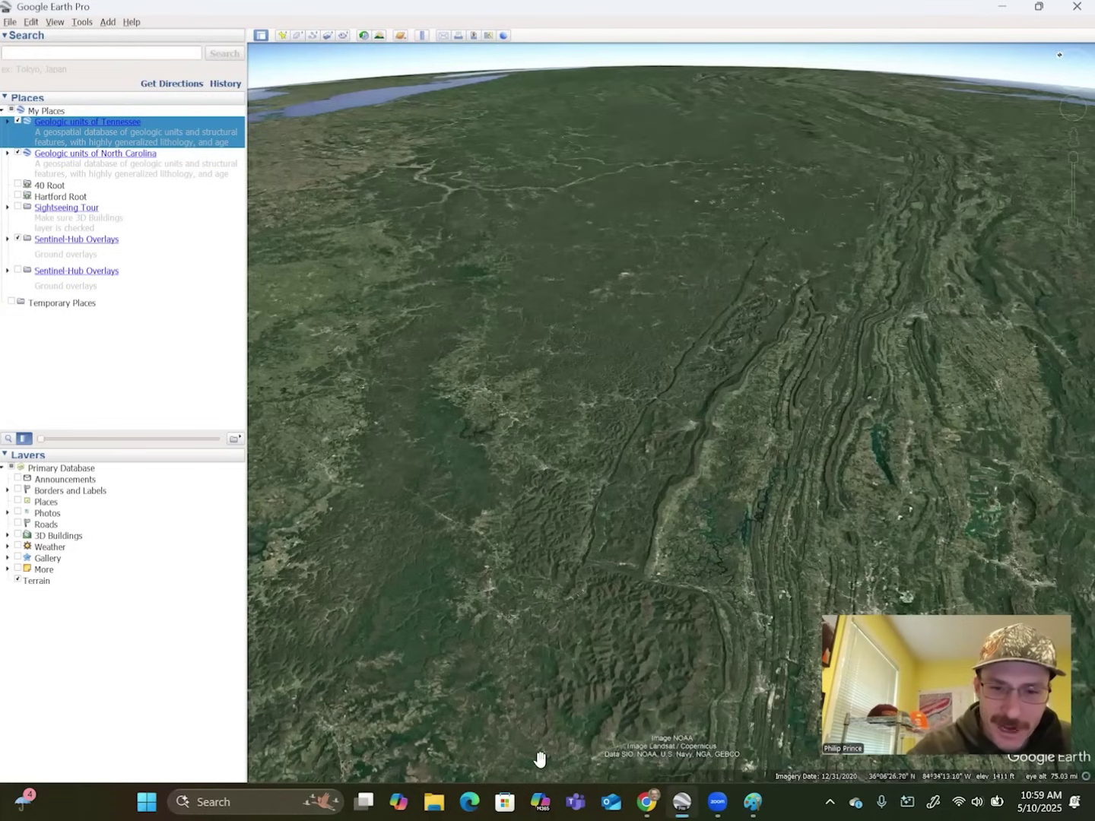
pyautogui.press('Up')
pyautogui.press('Up')
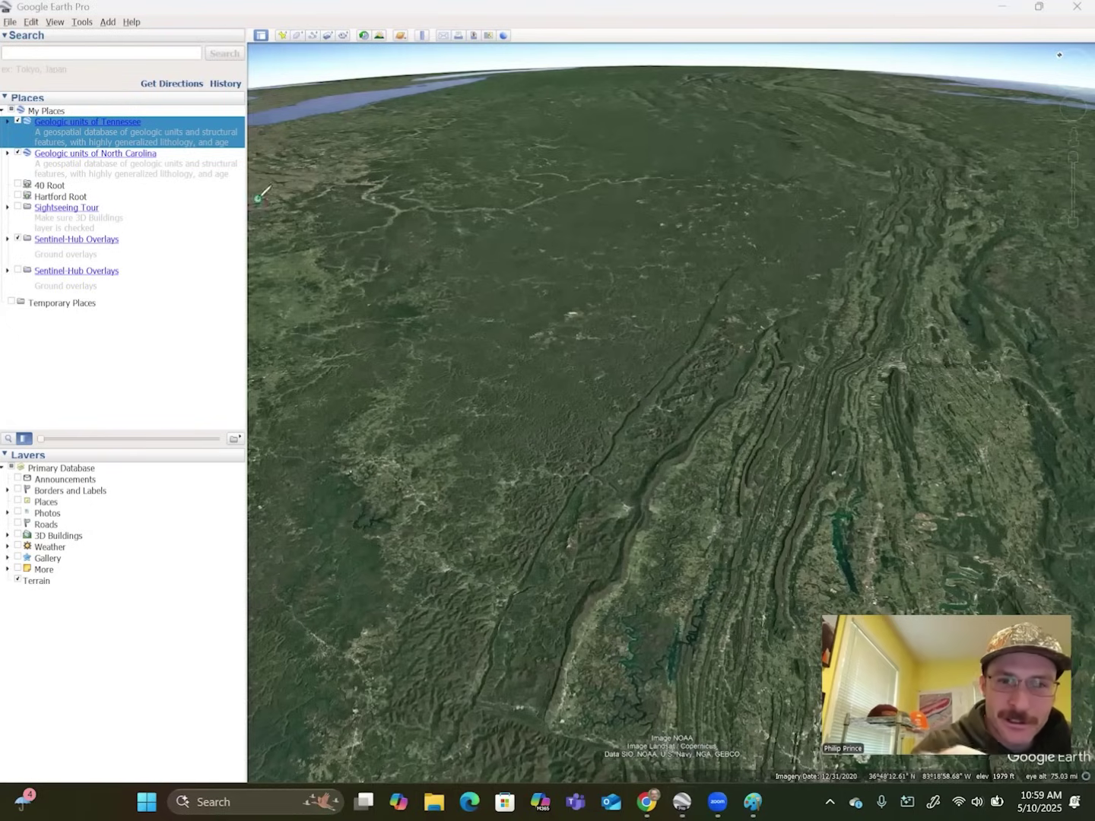
pyautogui.moveTo(367, 163); pyautogui.dragTo(260, 197)
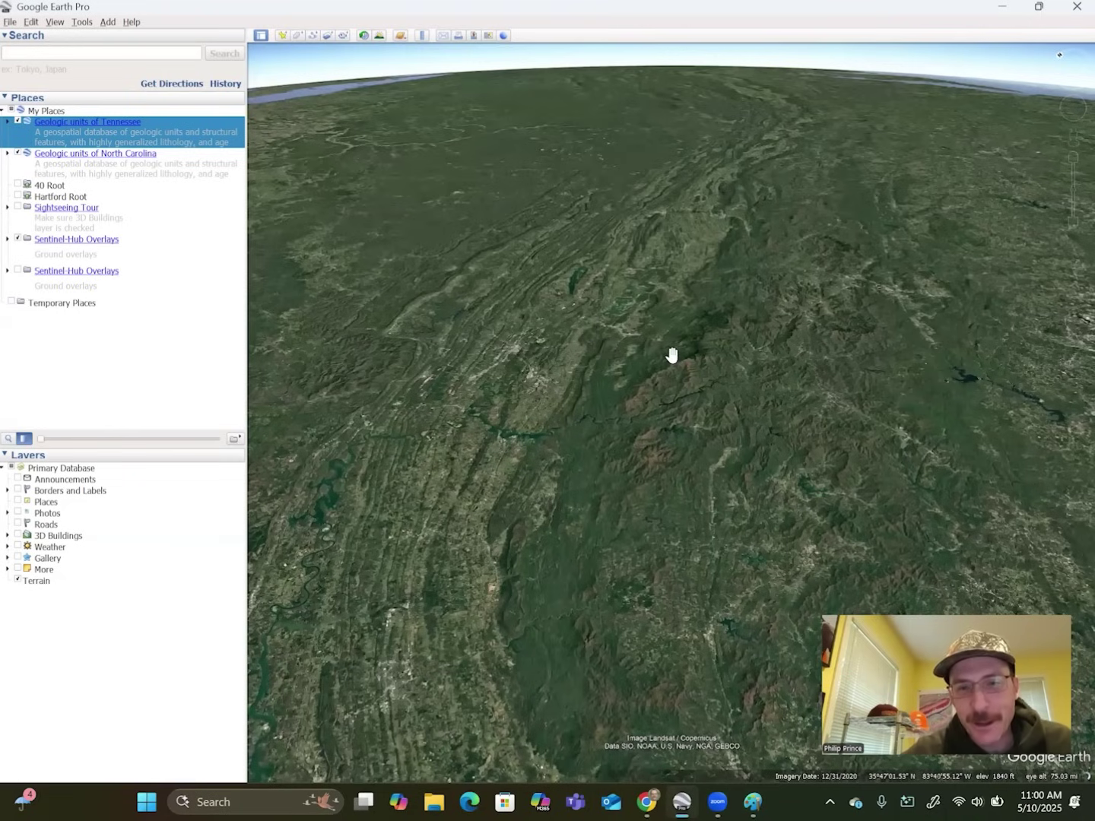
# Step: Tilt and zoom in over the Smokies until folded ridges fill the frame without horizon
pyautogui.press('Down')
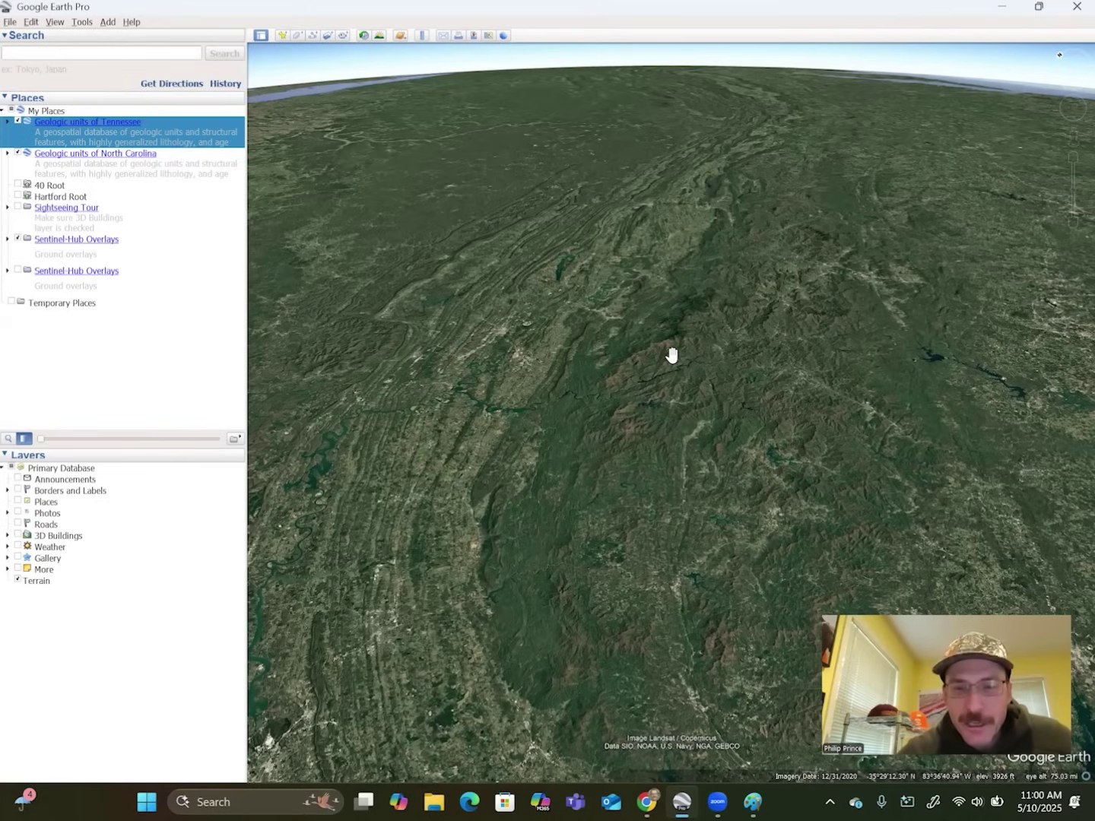
pyautogui.moveTo(672, 357); pyautogui.dragTo(665, 435)
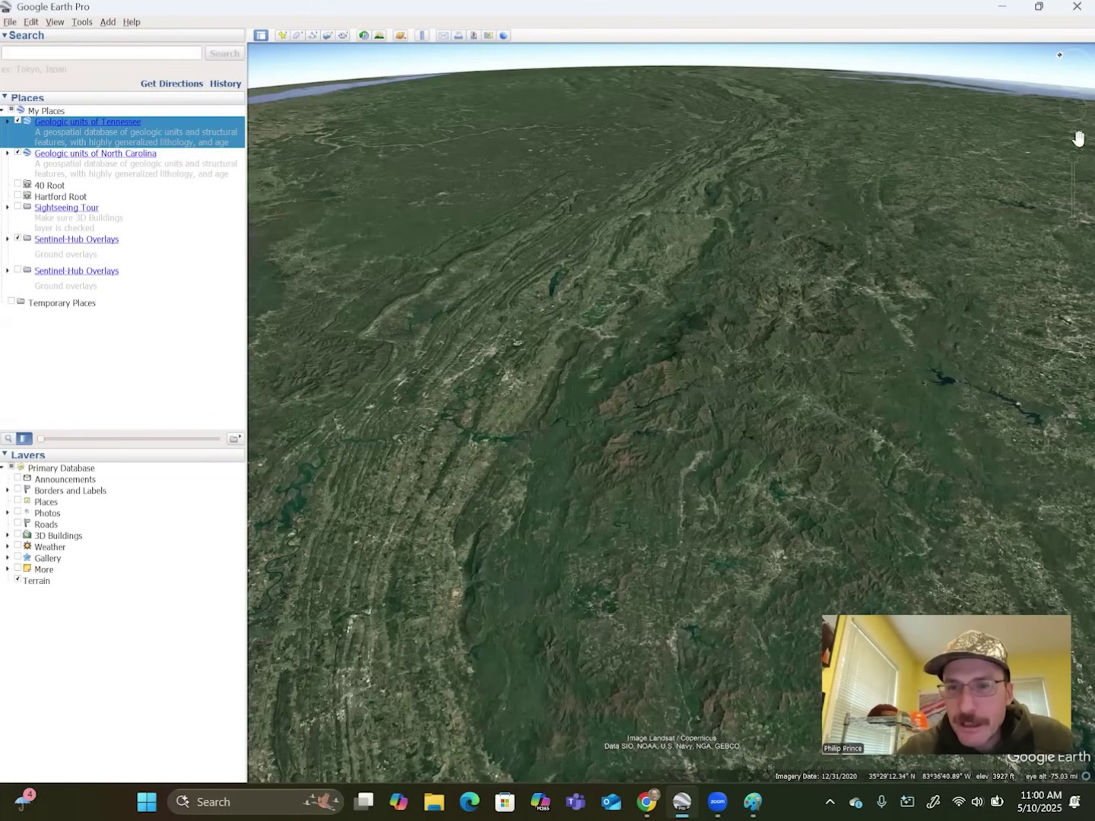
pyautogui.click(1067, 88)
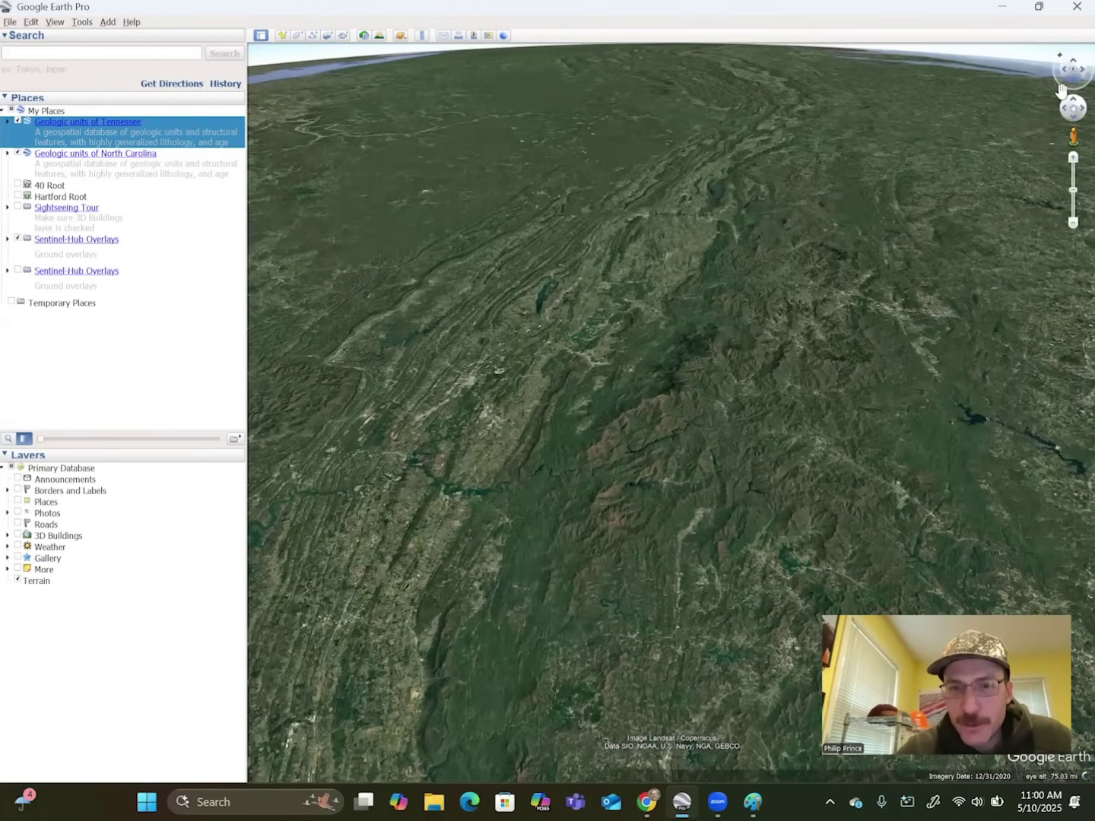
pyautogui.scroll(-2, 827, 269)
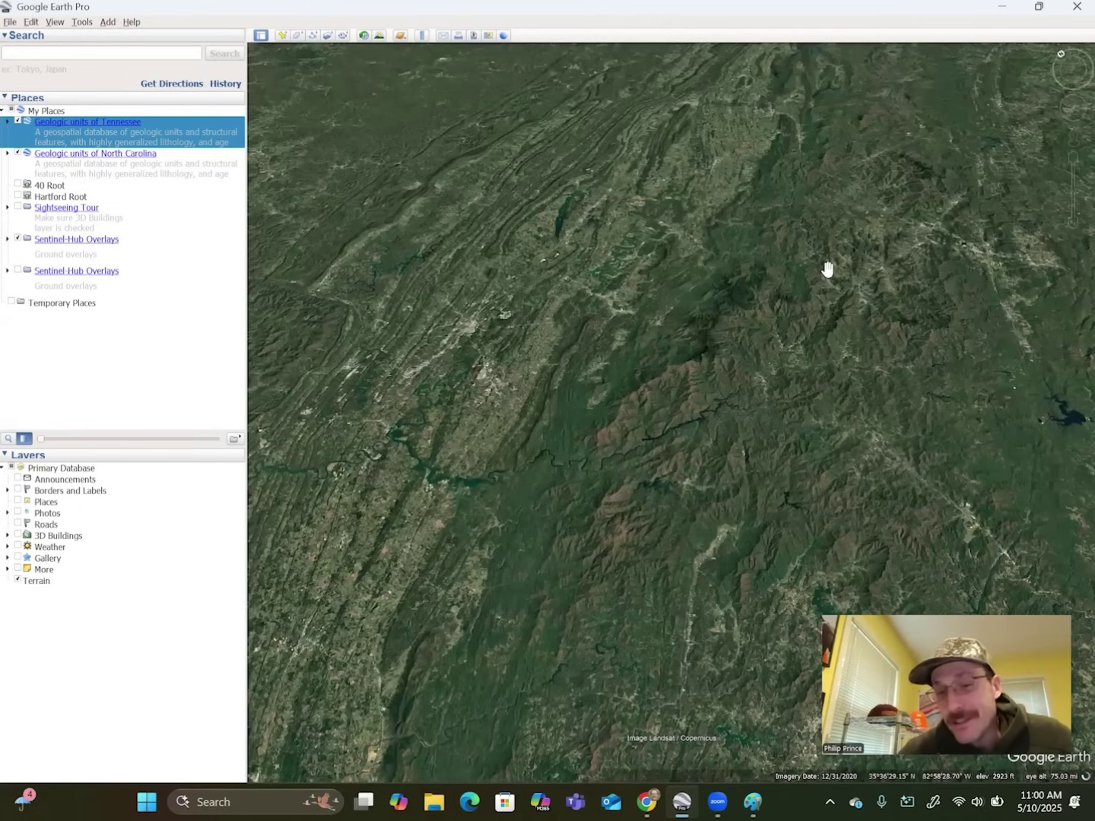